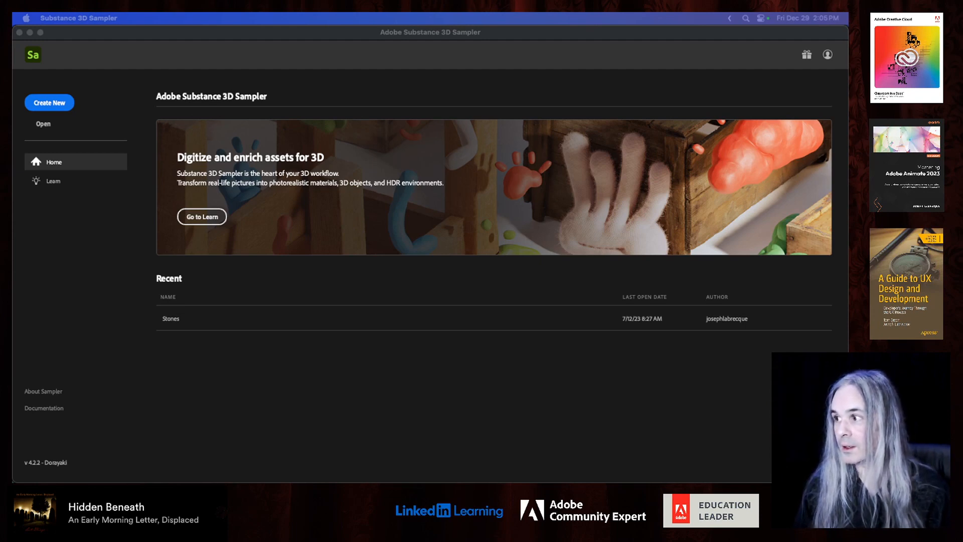
- Switch to Adobe Firefly in Chrome and open its Text to image generator
drag(132, 32, 150, 62)
click(237, 33)
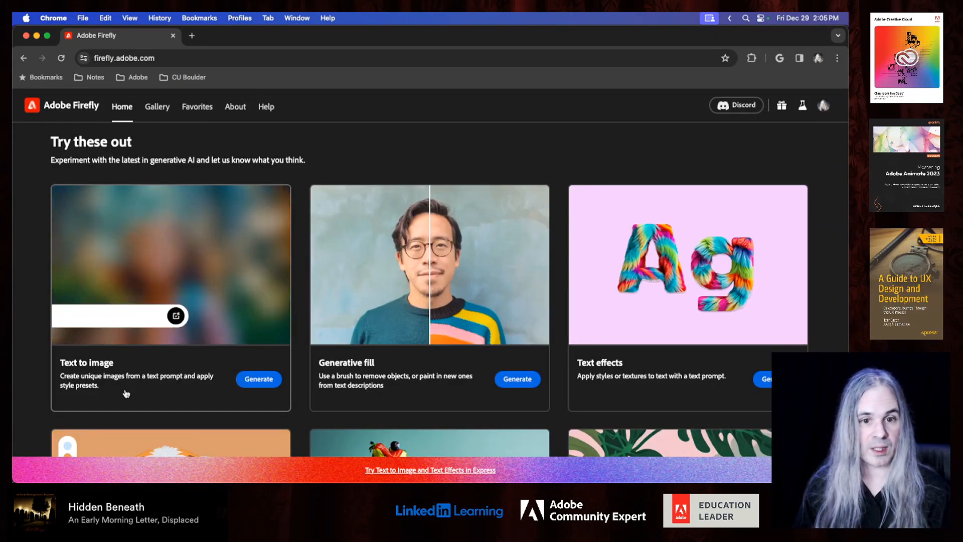
click(259, 380)
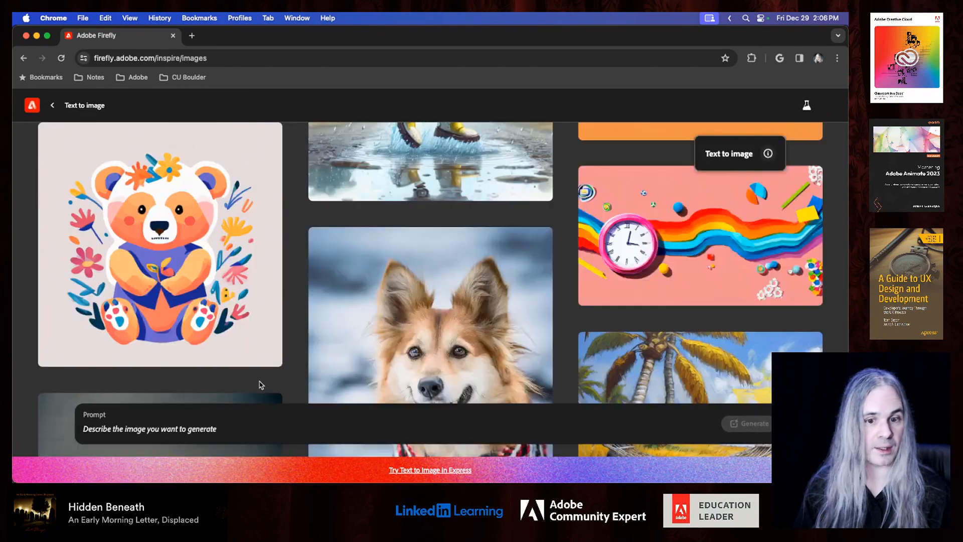
scroll(261, 384, down, 3)
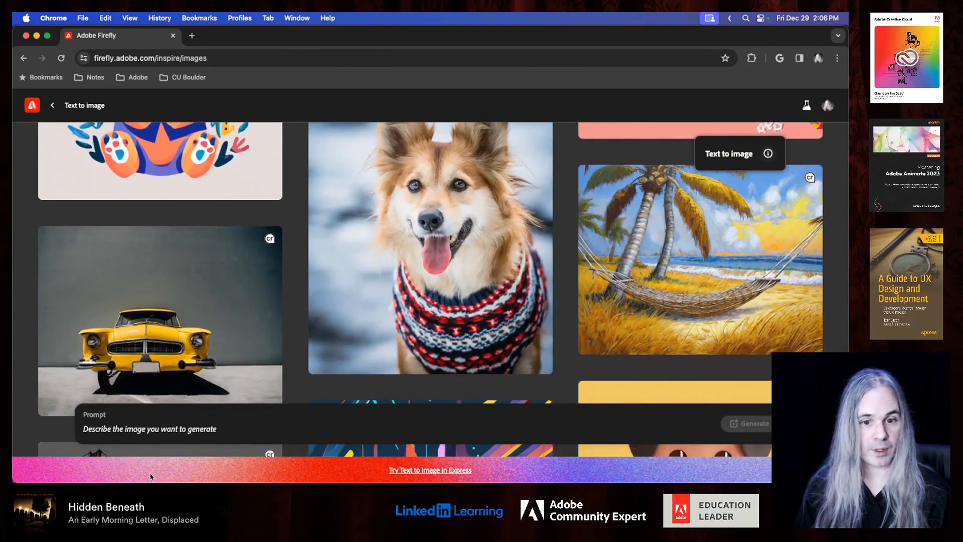
- Generate images from the prompt "antique marble stone texture, beige with reddish veins"
click(154, 430)
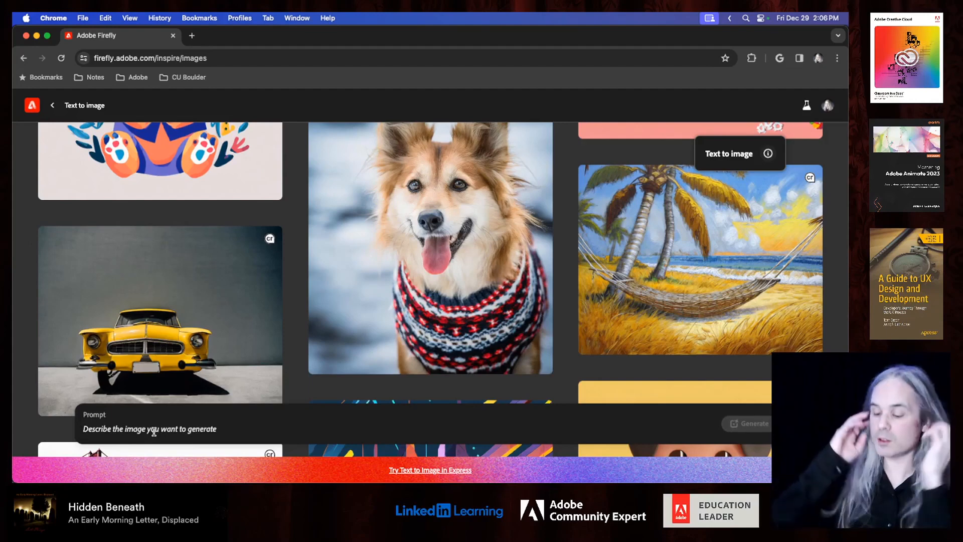
click(154, 430)
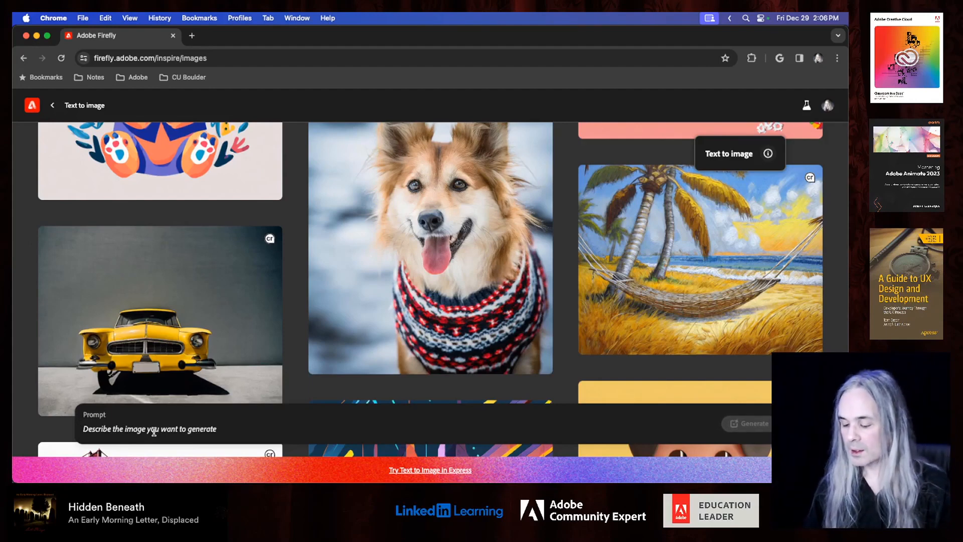
text(antique)
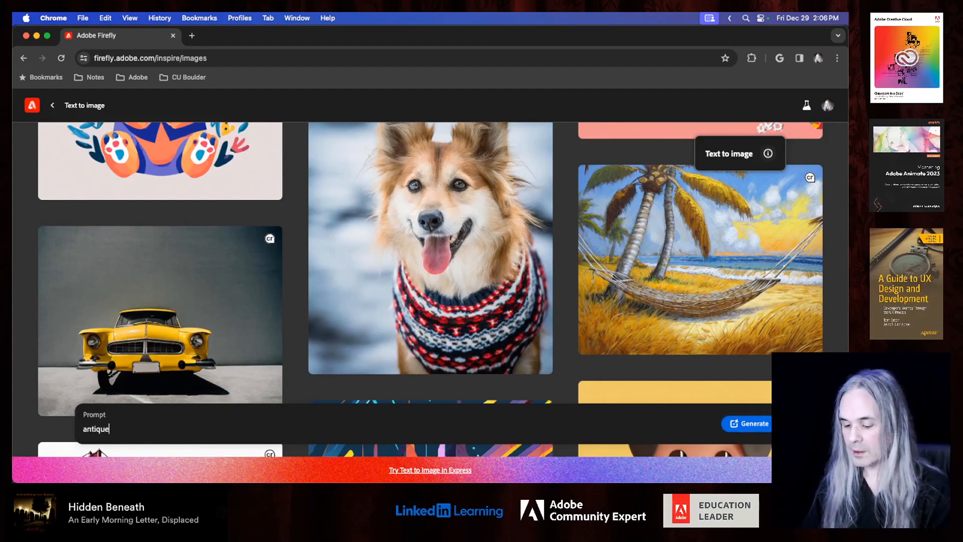
text( marble s)
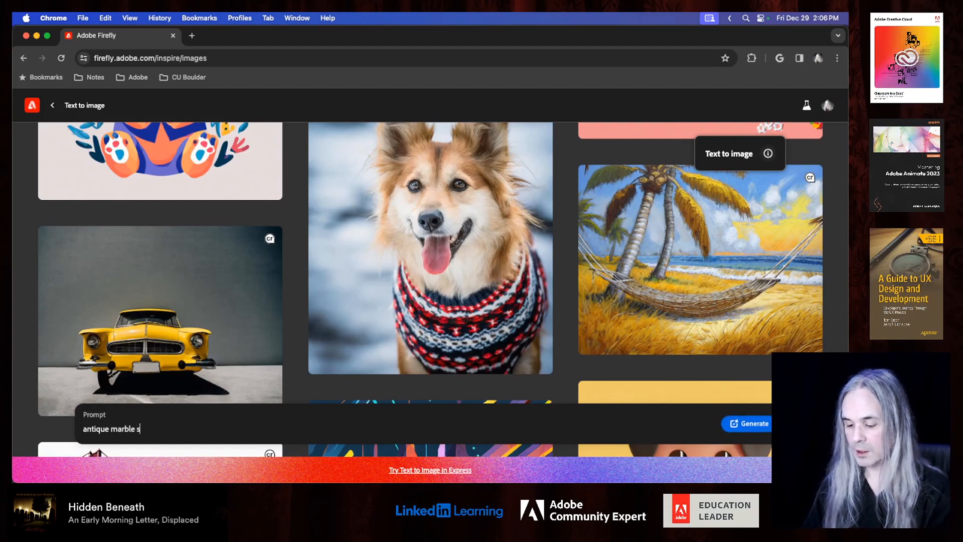
text(tone textu)
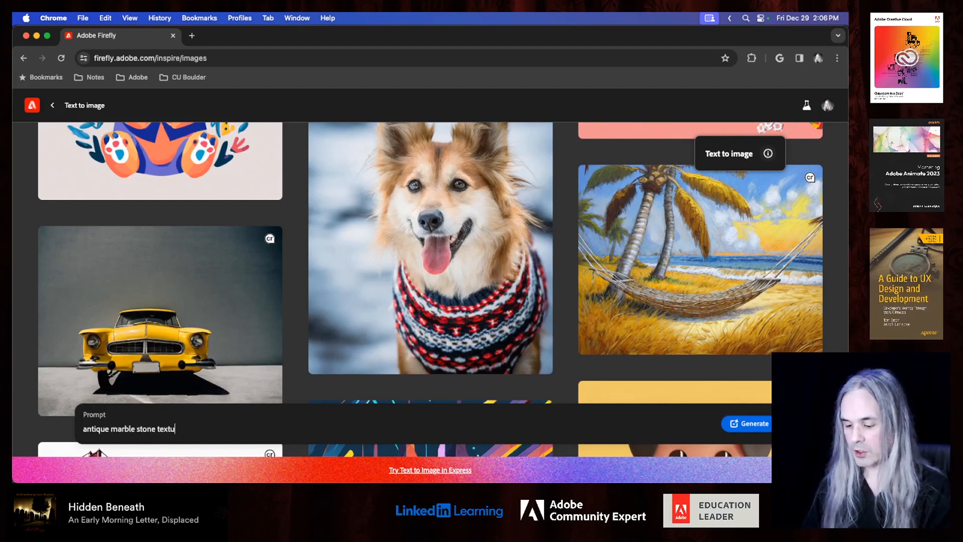
text(re , b)
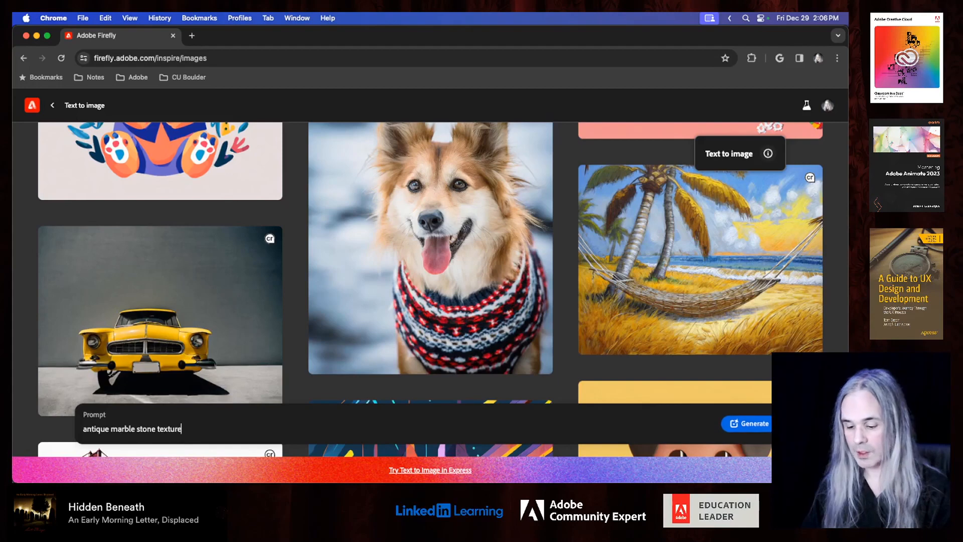
text(ei)
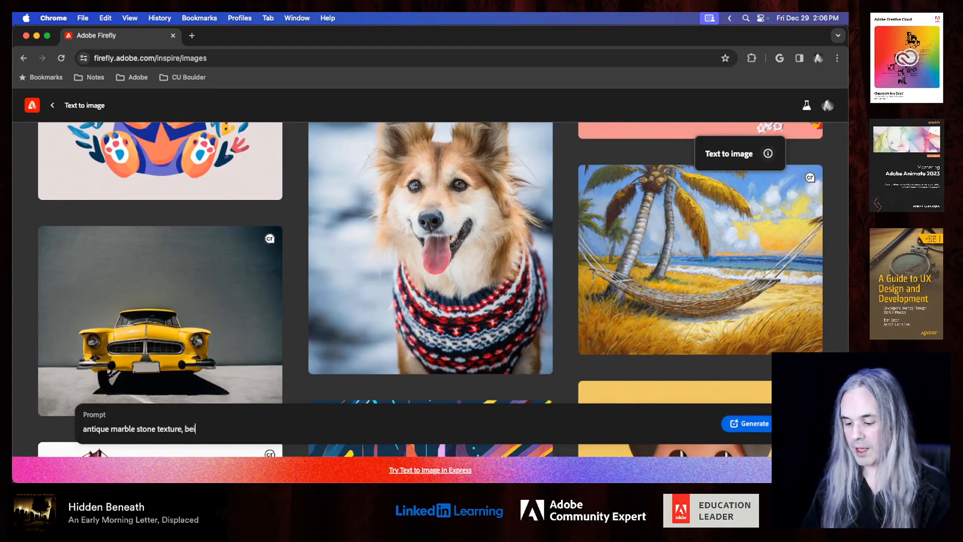
text(ge with )
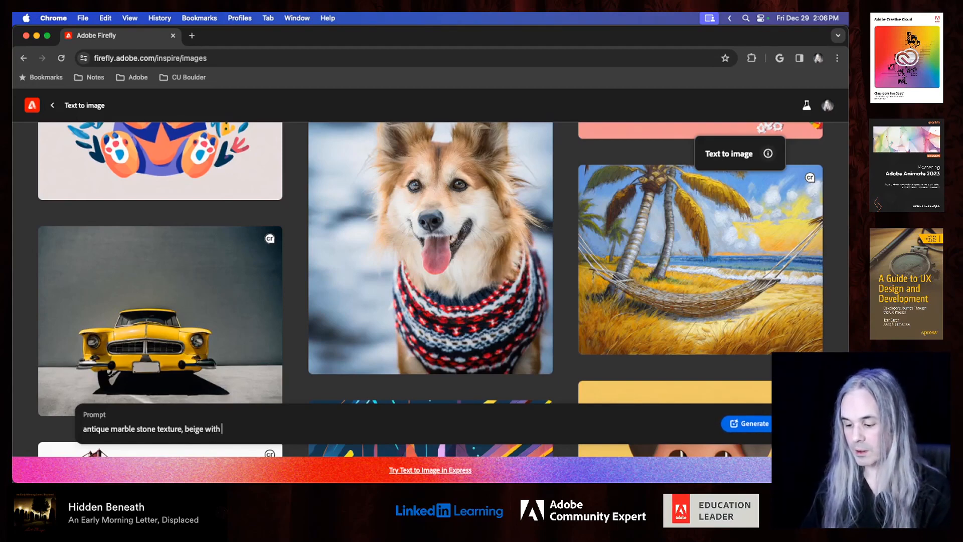
text(reddish veins)
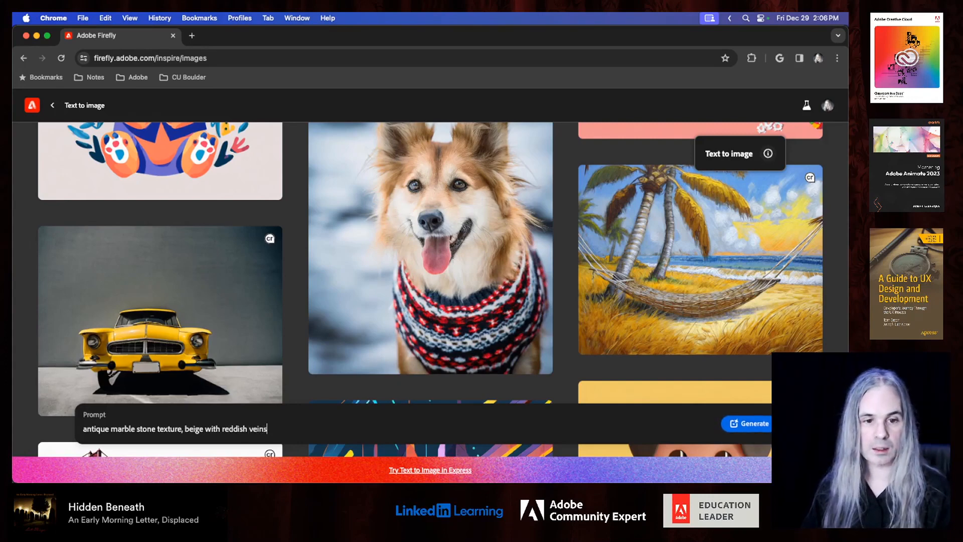
click(740, 424)
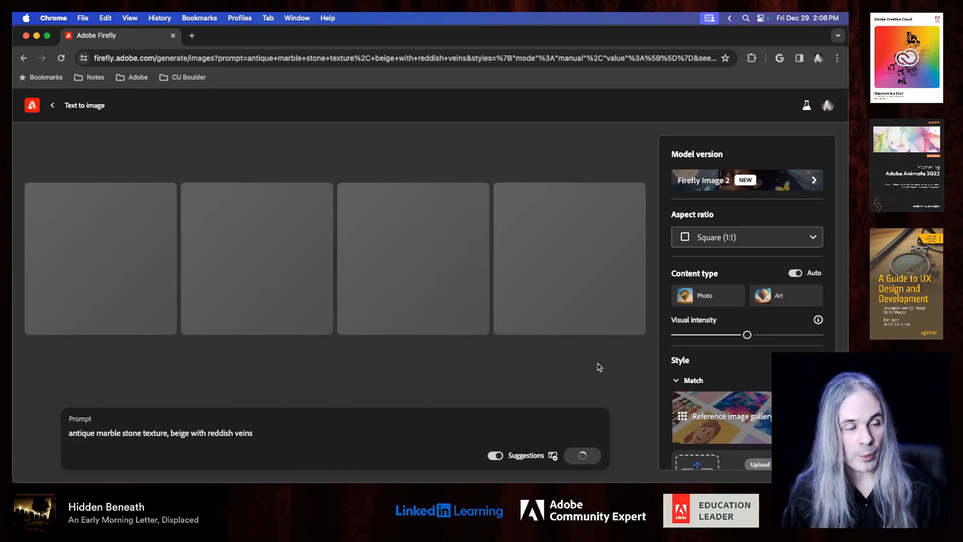
- Review the available Firefly image model versions without changing the selected one
click(715, 182)
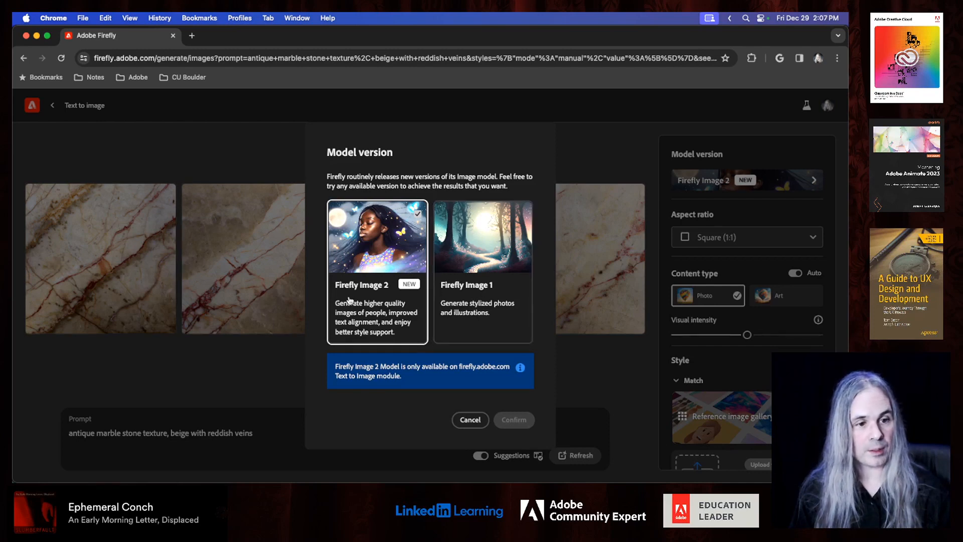
click(468, 420)
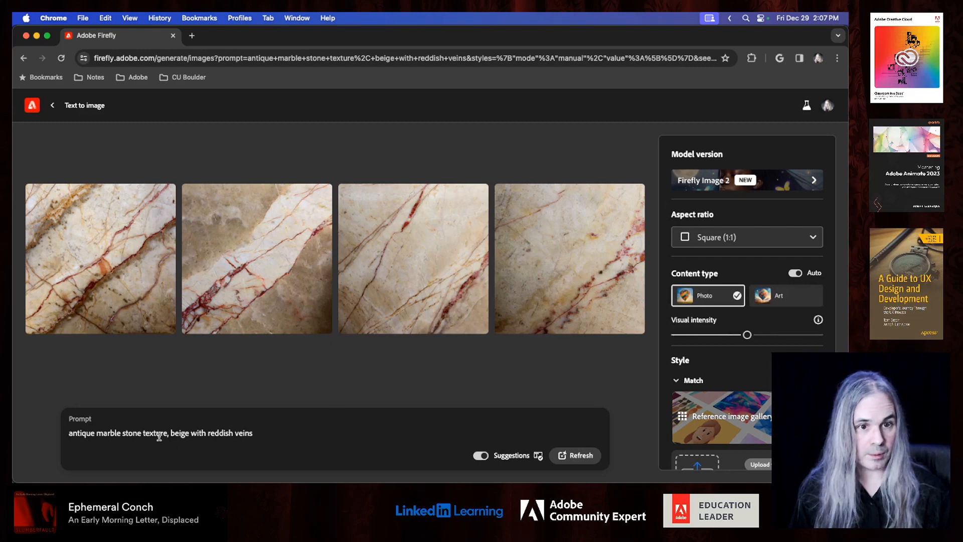
- Add "medium shot," at the start of the marble texture prompt
click(68, 434)
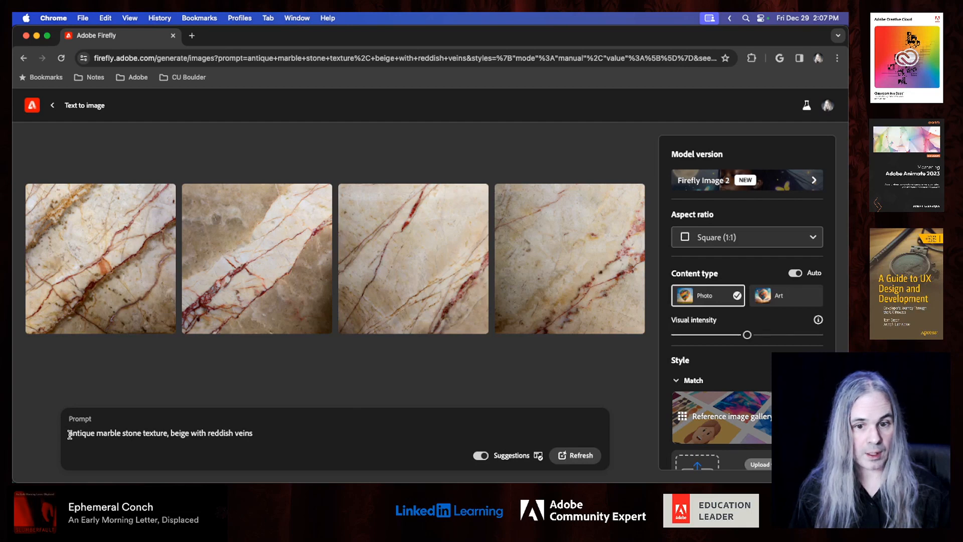
text(medium )
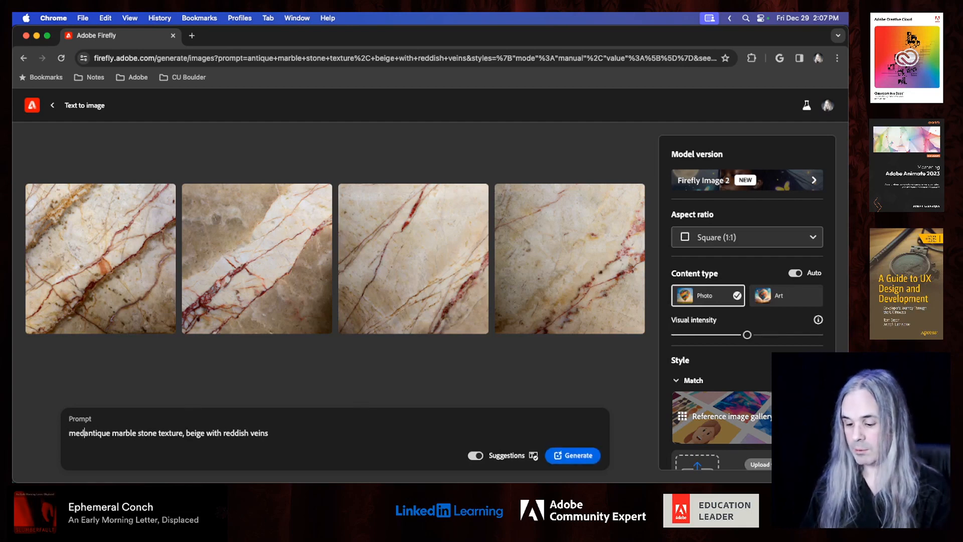
text(shot)
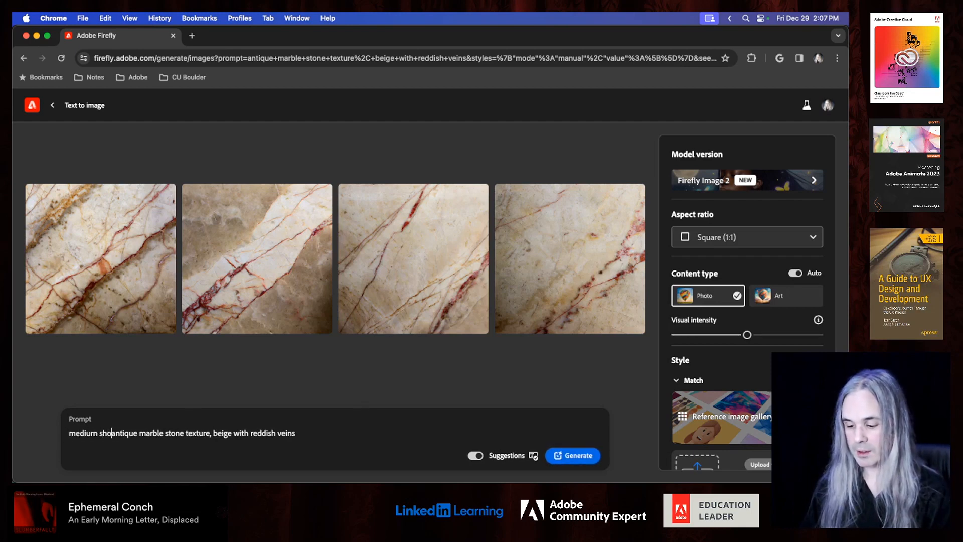
text(,)
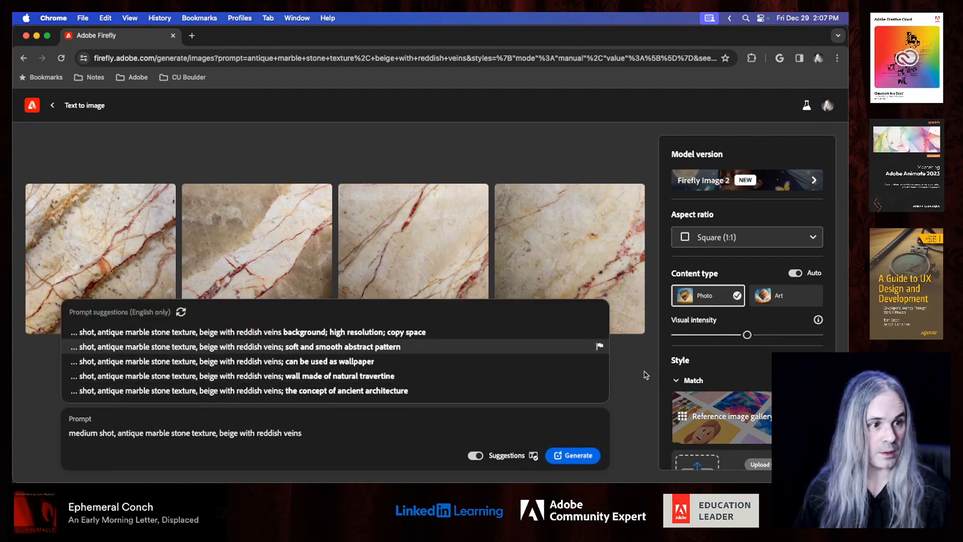
- Extend the prompt with the suggested ending "soft and smooth abstract pattern" and generate new images
scroll(740, 383, down, 2)
scroll(741, 384, down, 1)
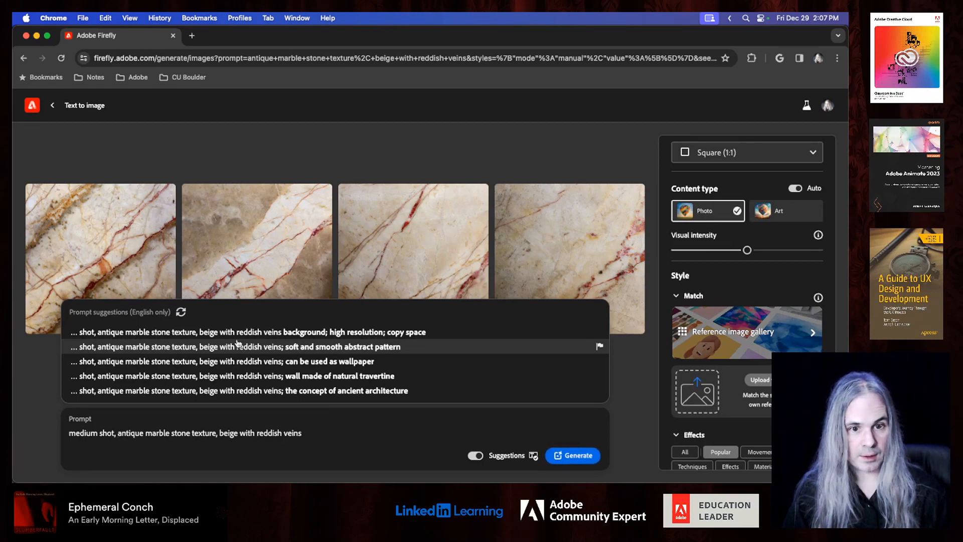
click(145, 353)
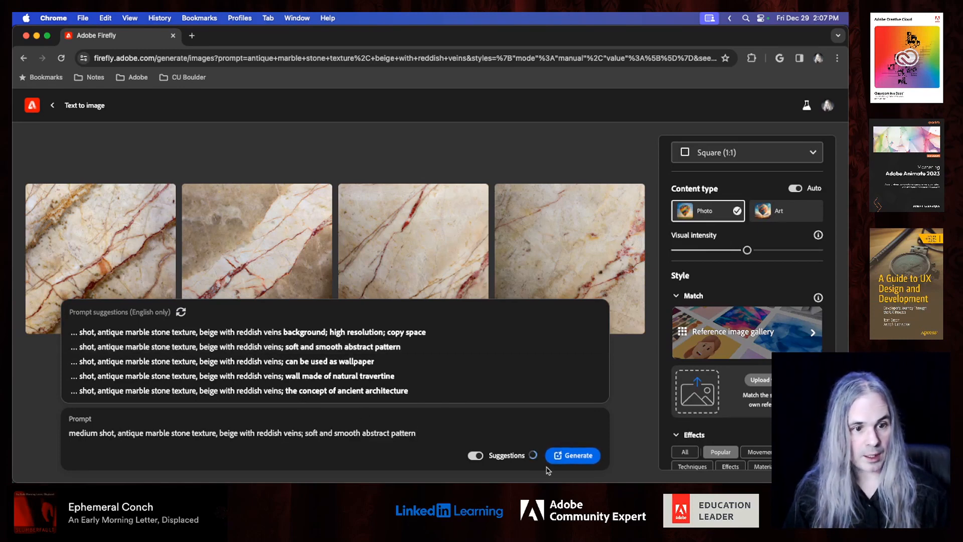
click(585, 457)
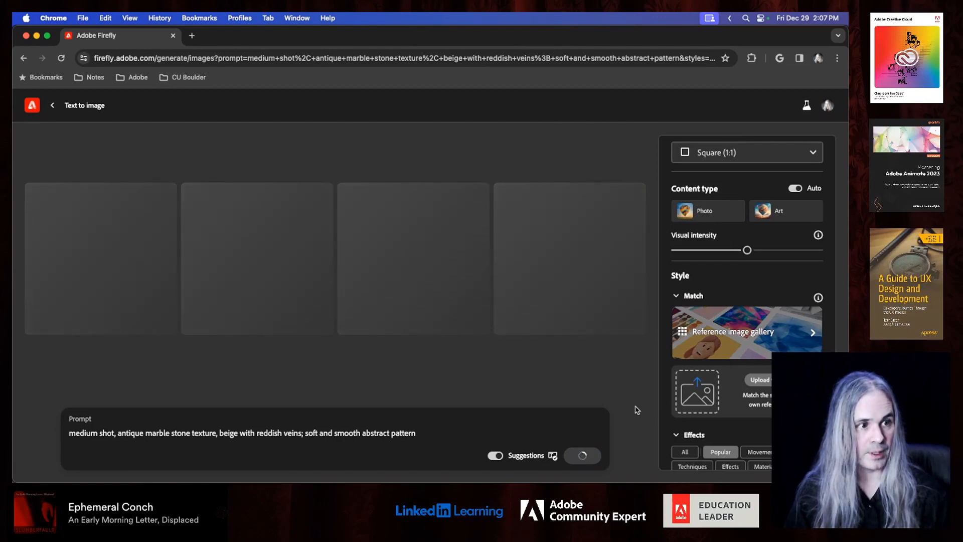
- Look through the style options and remove "medium shot," from the start of the prompt
scroll(781, 294, down, 3)
scroll(781, 293, down, 5)
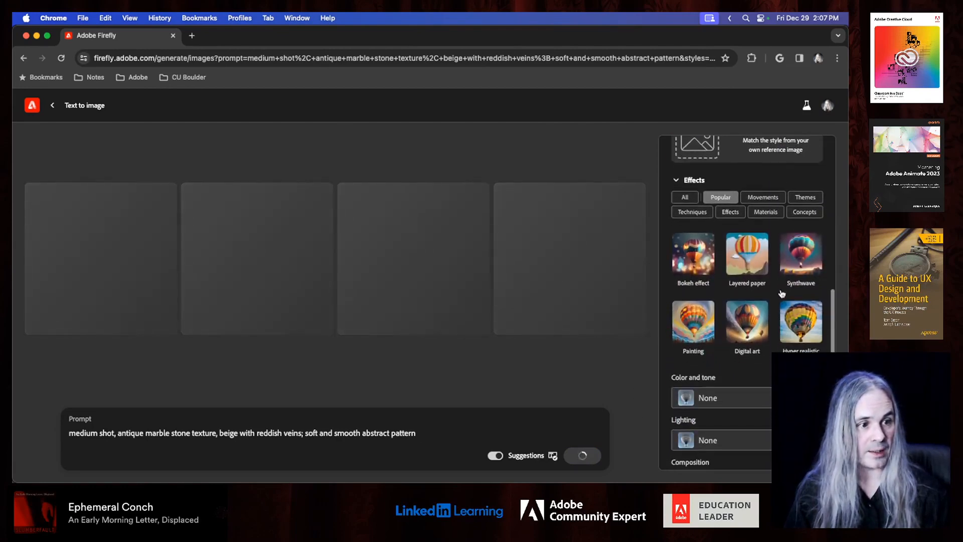
scroll(781, 293, up, 6)
scroll(781, 294, up, 4)
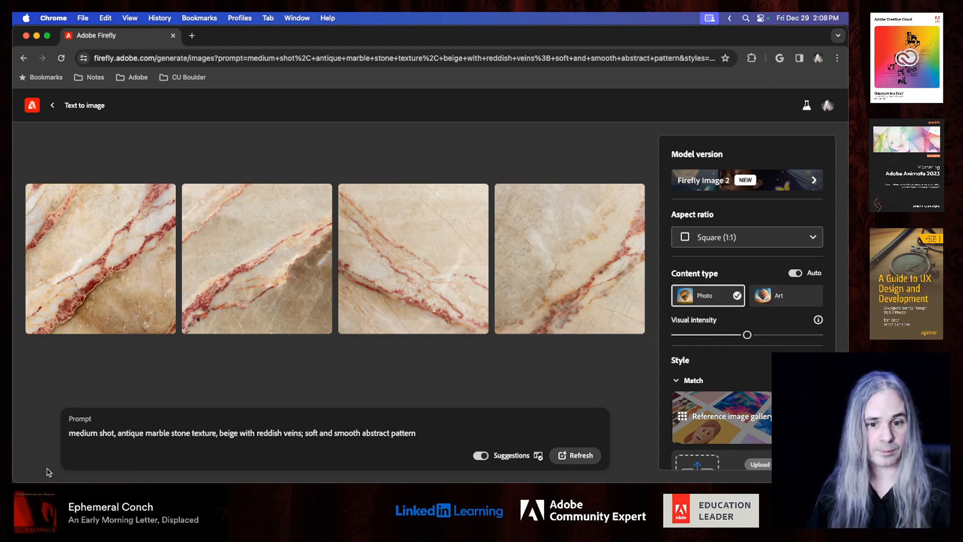
drag(116, 433, 69, 432)
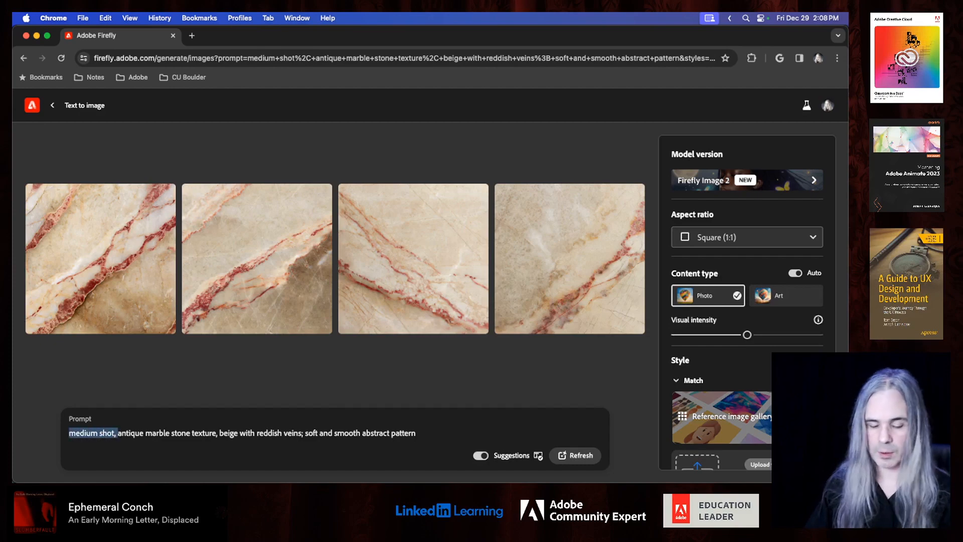
key(BackSpace)
- Turn off automatic photo settings and shift the field of view well towards Wide
scroll(748, 301, down, 10)
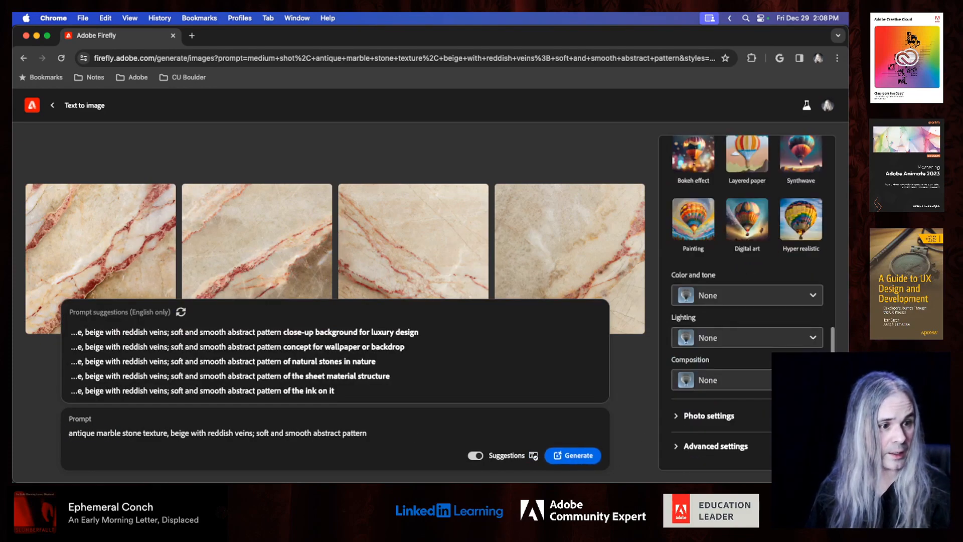
click(675, 416)
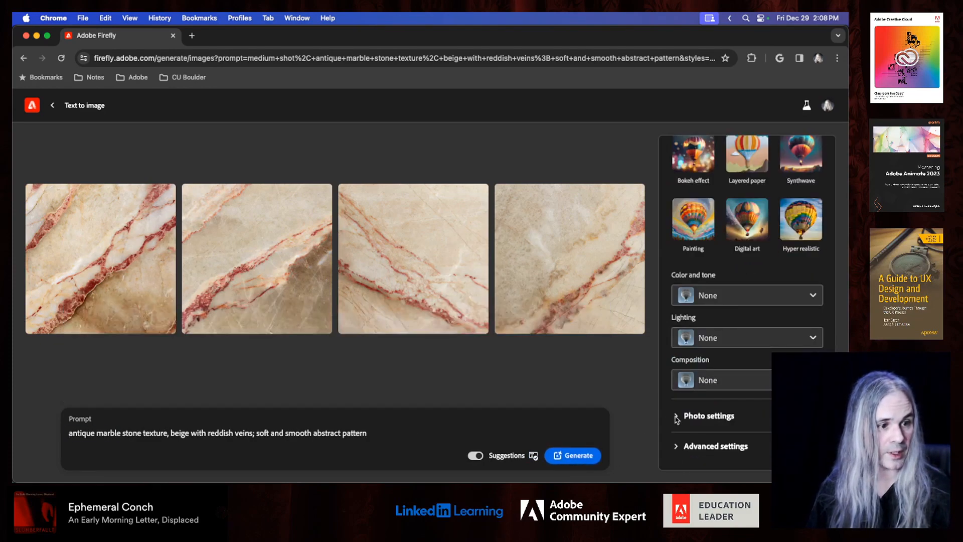
scroll(715, 412, down, 3)
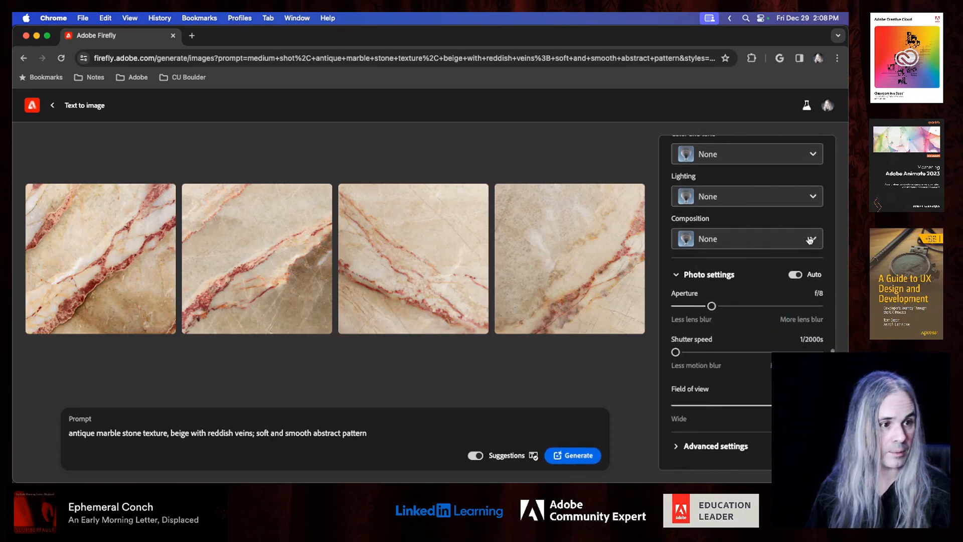
click(795, 275)
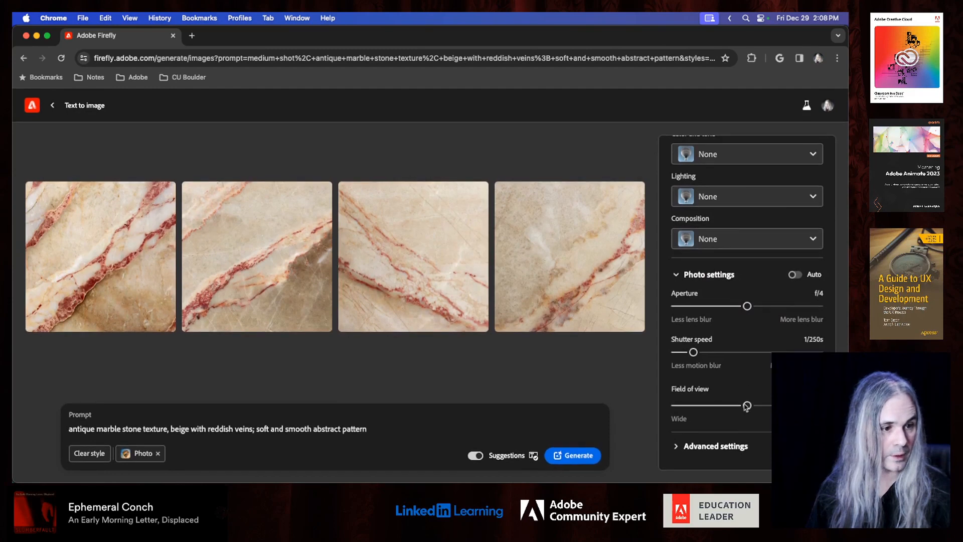
drag(747, 406, 693, 406)
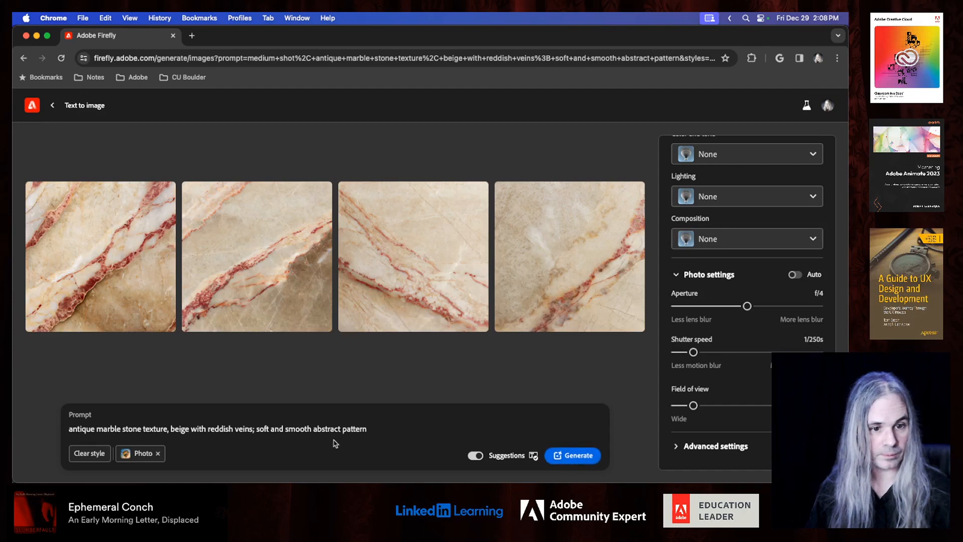
- Remove "; soft and smooth abstract pattern" from the end of the prompt and generate the images again
drag(371, 430, 253, 430)
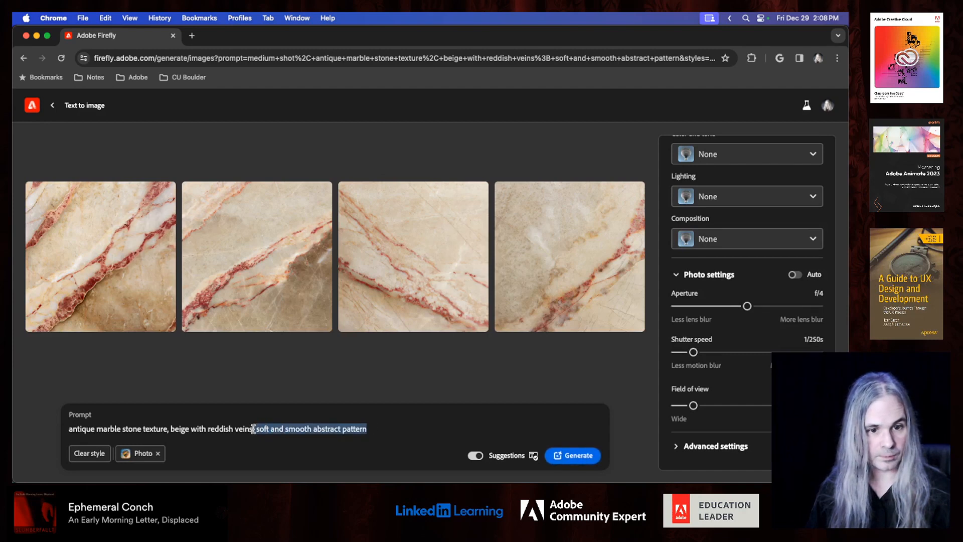
key(BackSpace)
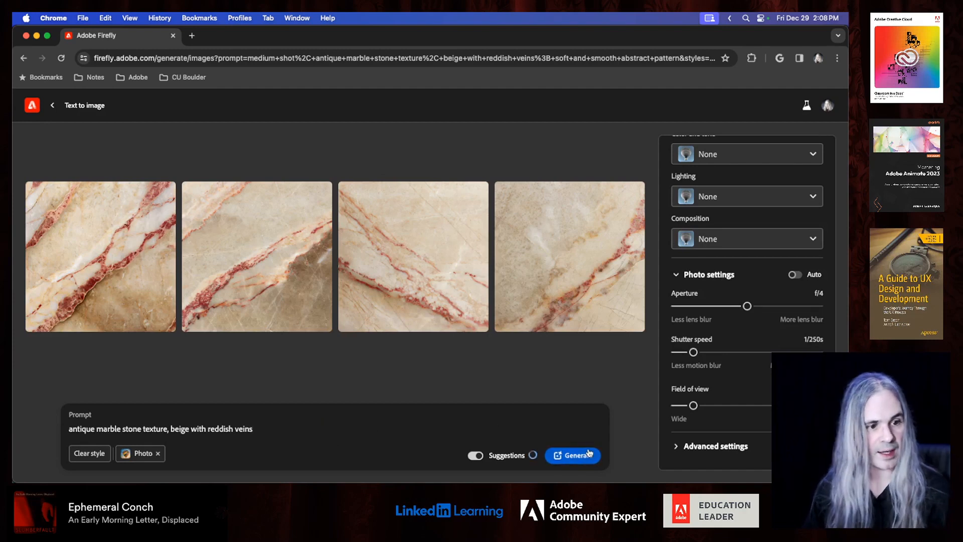
click(588, 454)
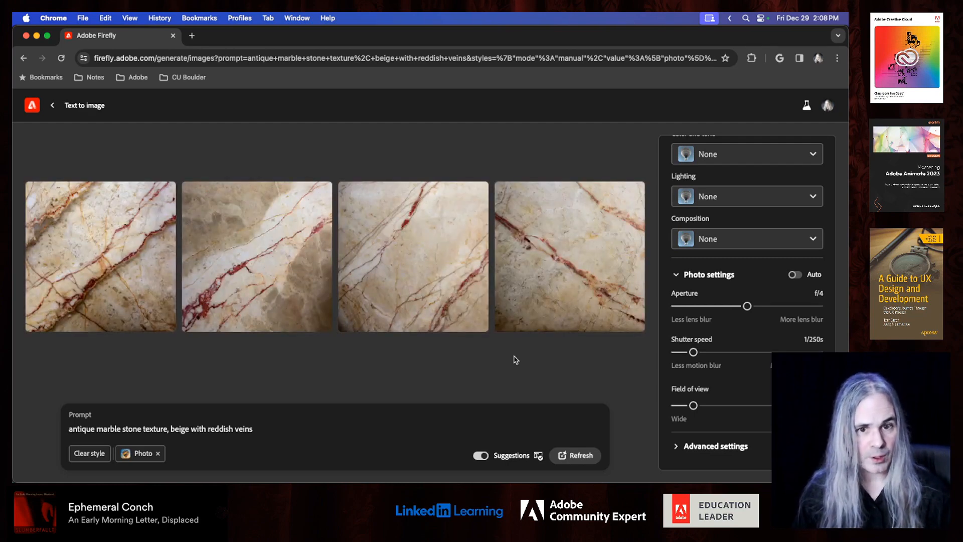
mouse_move(272, 261)
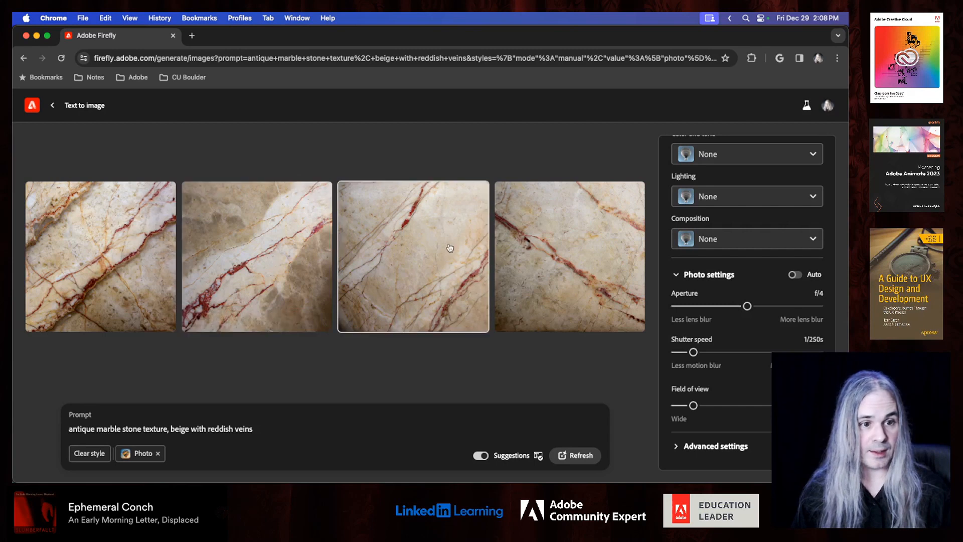
mouse_move(448, 247)
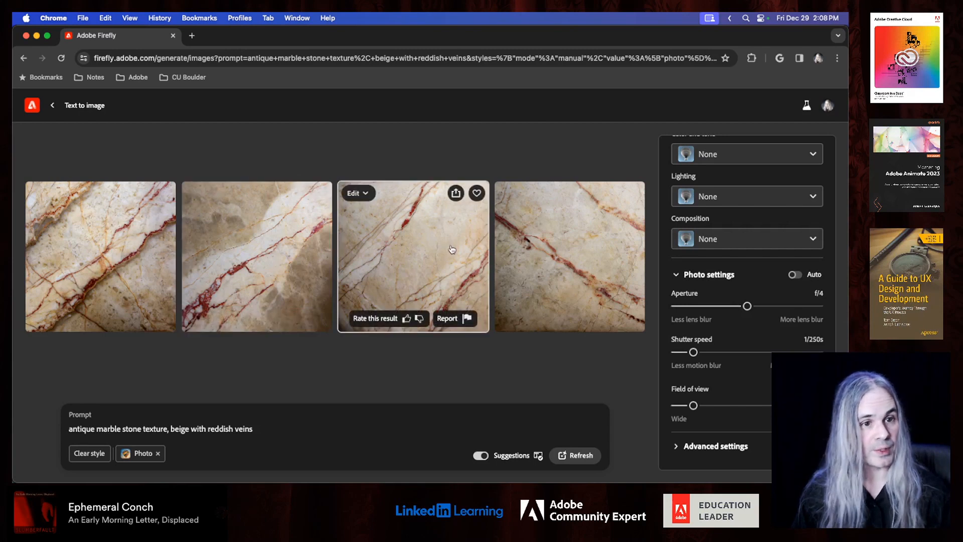
- Download the third generated marble image and accept the notice about Content Credentials
click(456, 194)
click(499, 219)
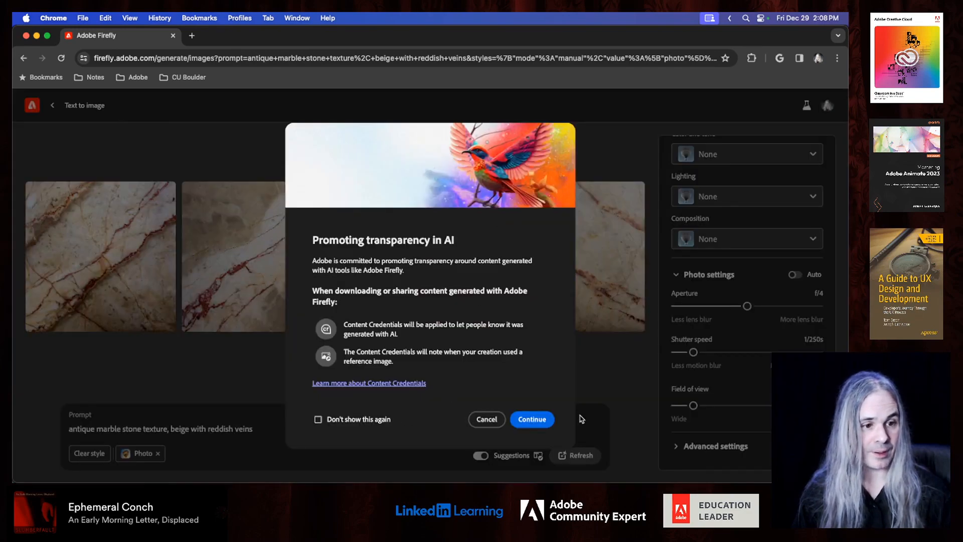
click(532, 419)
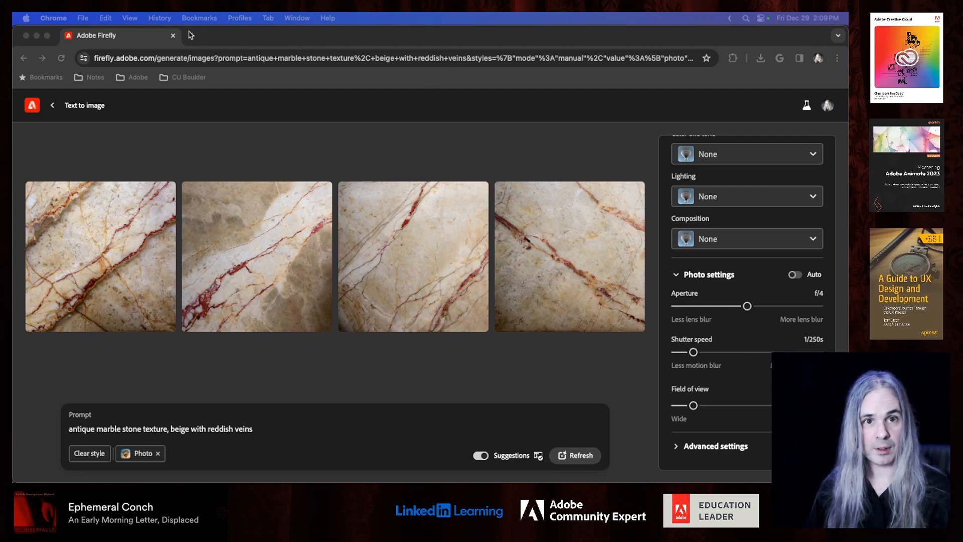
- Open the copied link to the LinkedIn event "Exploring Generative AI with Adobe Firefly" in a new browser tab, and return to Firefly
click(211, 37)
click(191, 36)
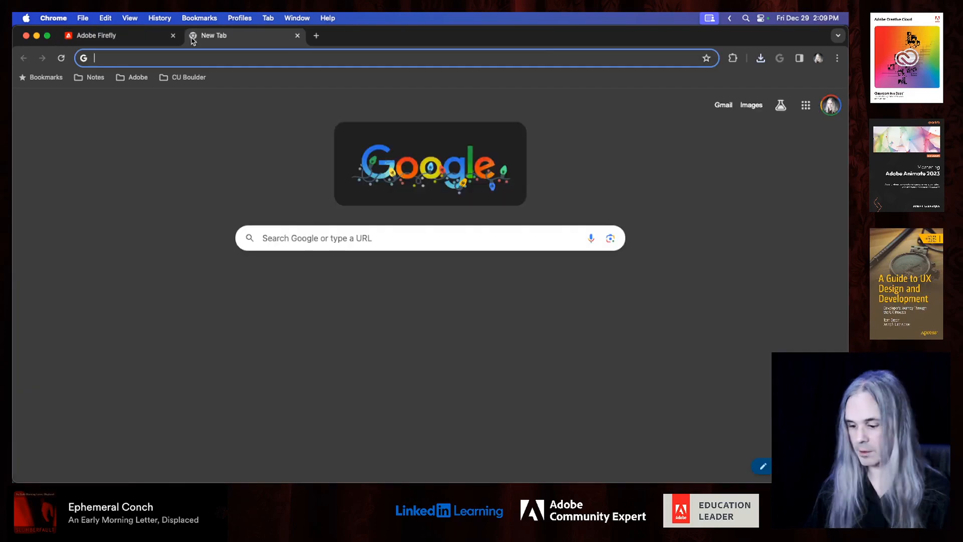
key(super+v)
key(Return)
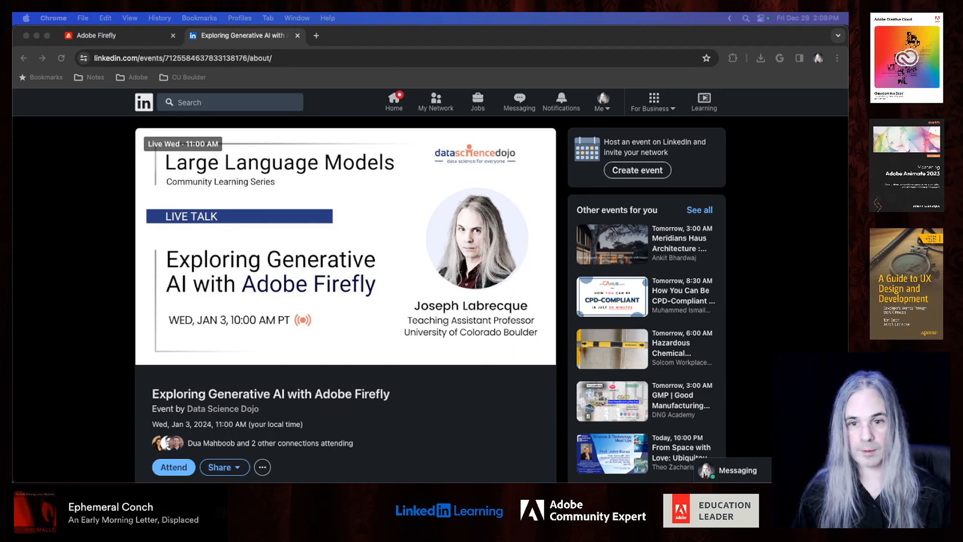
click(122, 40)
- Switch to Substance 3D Sampler, fit its window on the screen and create a new project
mouse_move(395, 251)
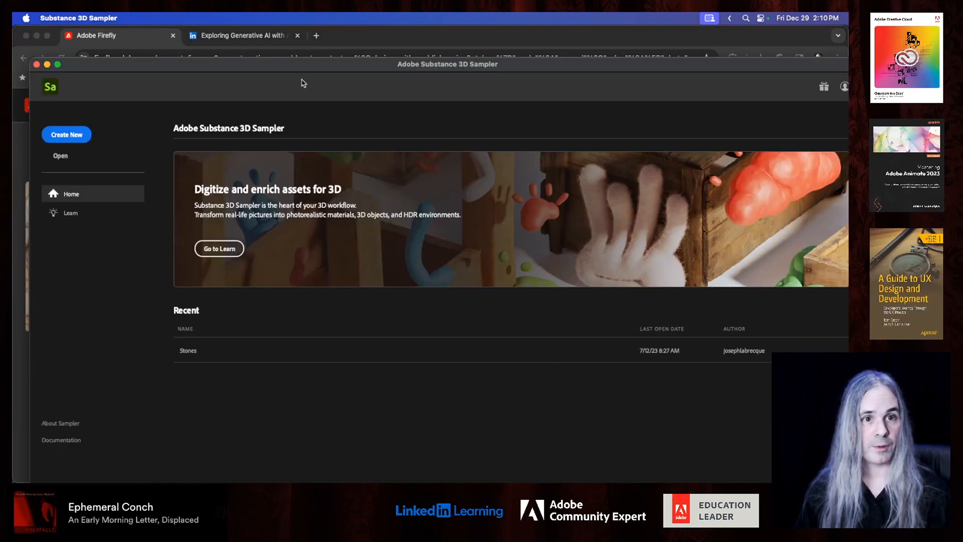
drag(298, 63, 280, 31)
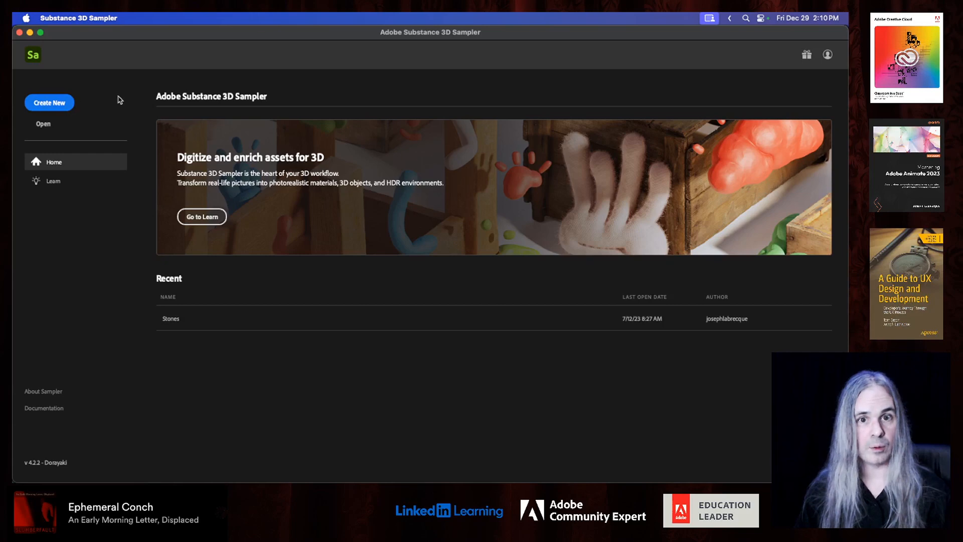
click(56, 107)
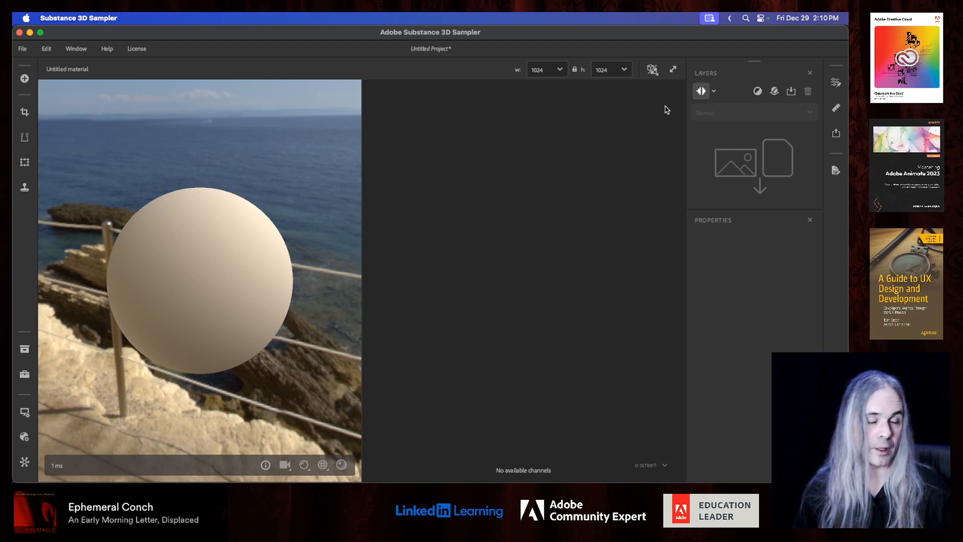
drag(210, 309, 187, 292)
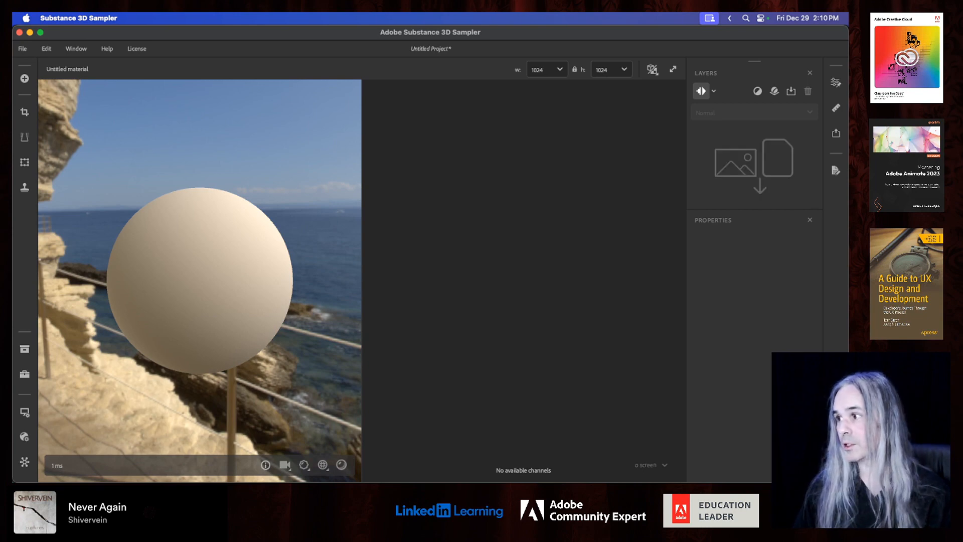
- Switch to Finder and open the Downloads folder in a new window
key(super+Tab)
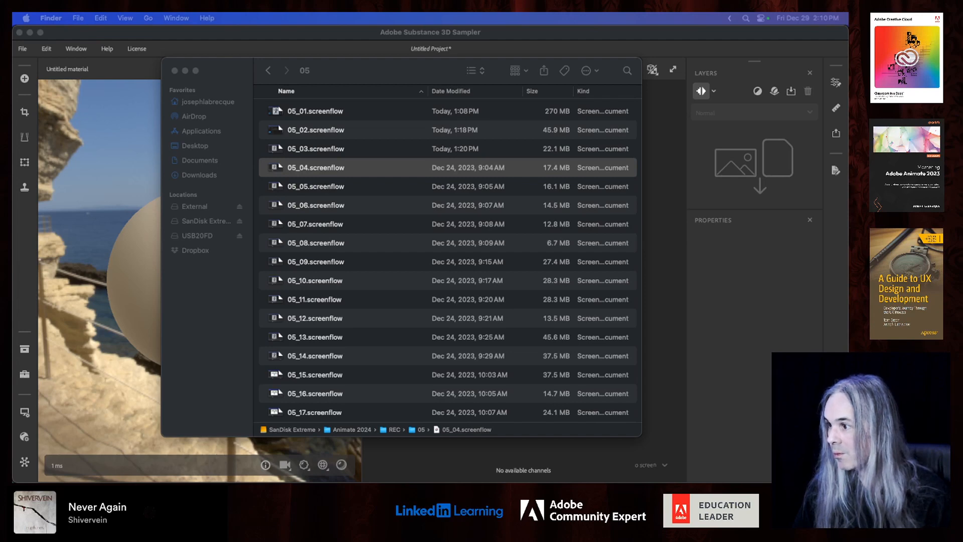
click(221, 331)
right_click(201, 172)
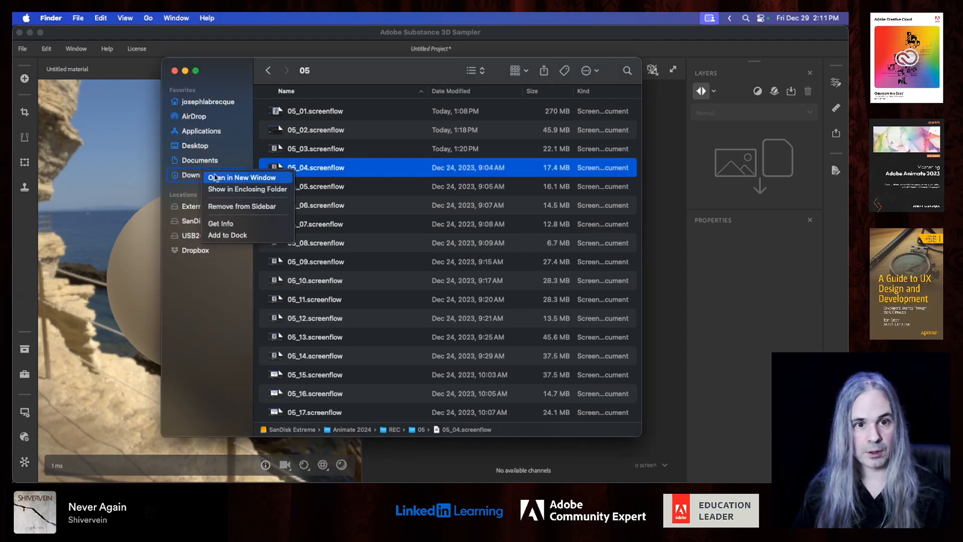
click(221, 178)
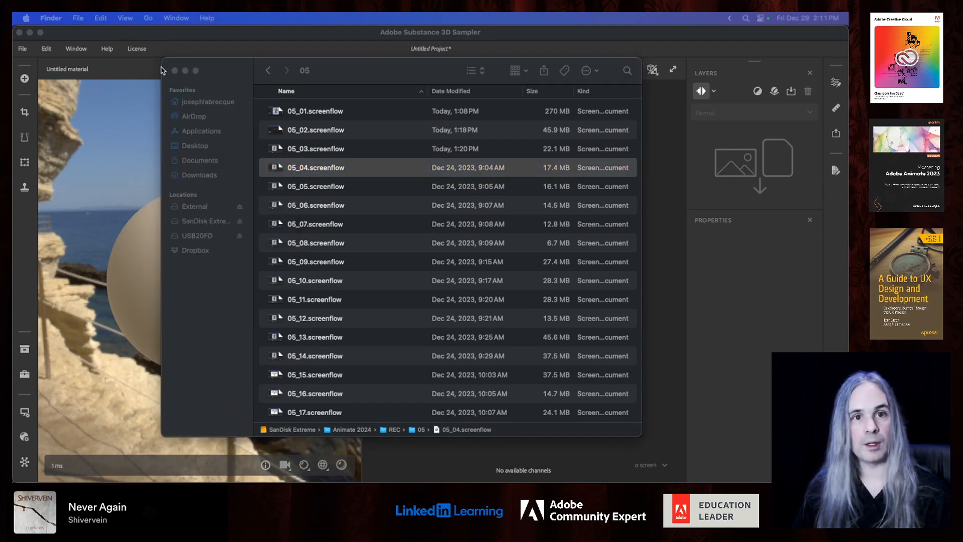
click(193, 42)
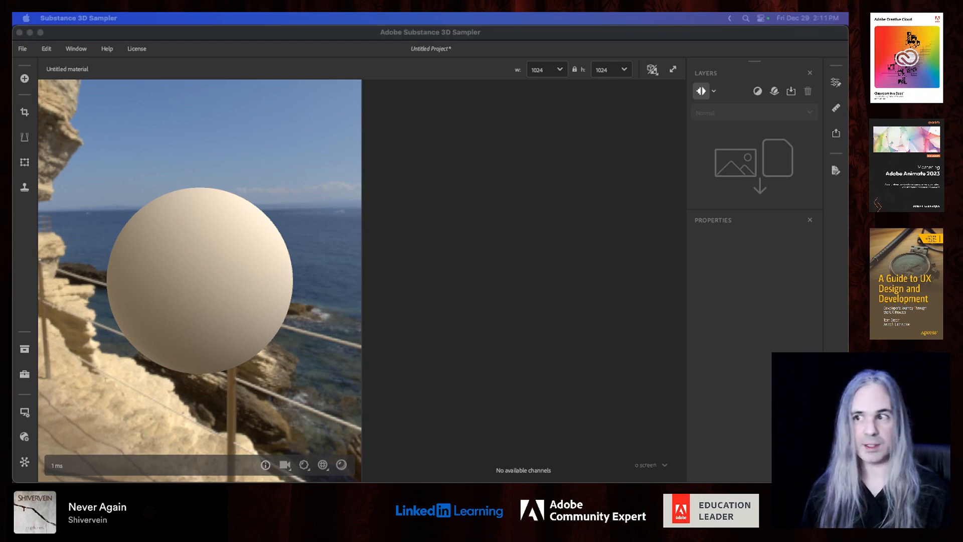
- Preview the downloaded Firefly marble image to check its texture, and close the preview
key(space)
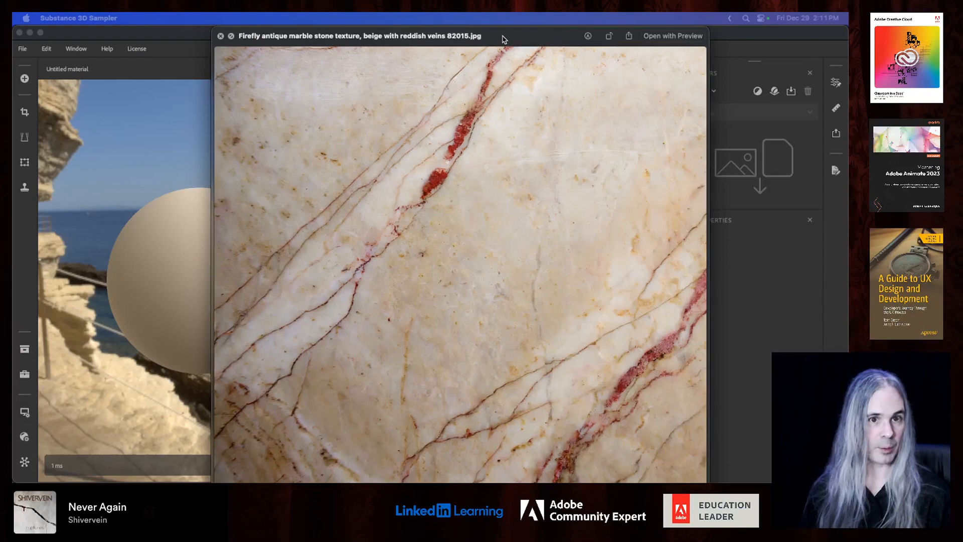
click(504, 39)
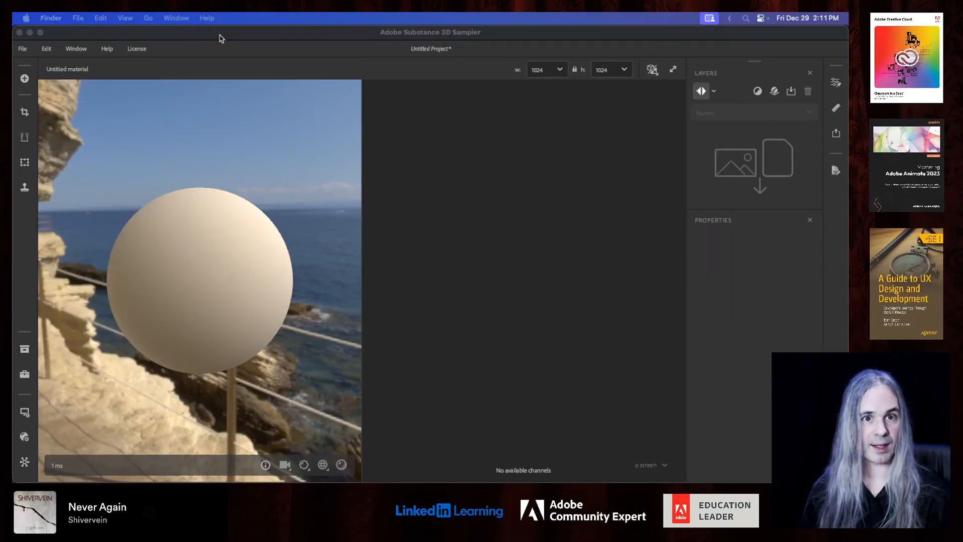
click(220, 36)
- Import the Firefly marble image into the layers as Image to material (AI Powered) at 2048 × 2048 px with a base material
drag(848, 165, 733, 174)
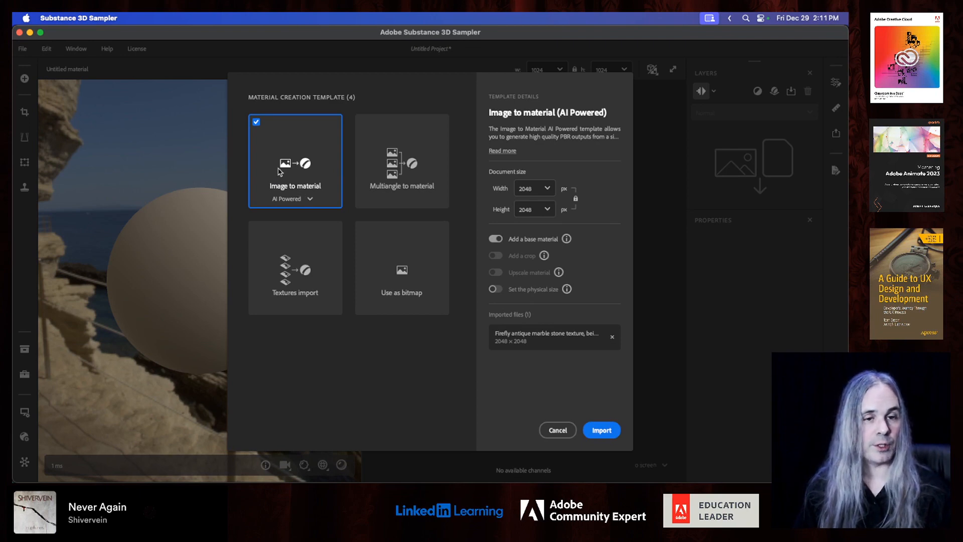
click(309, 200)
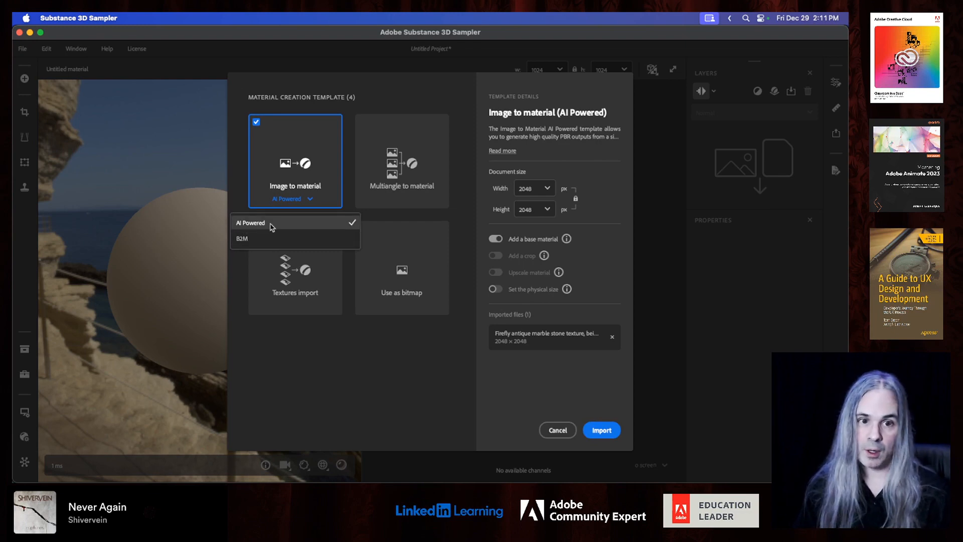
click(290, 226)
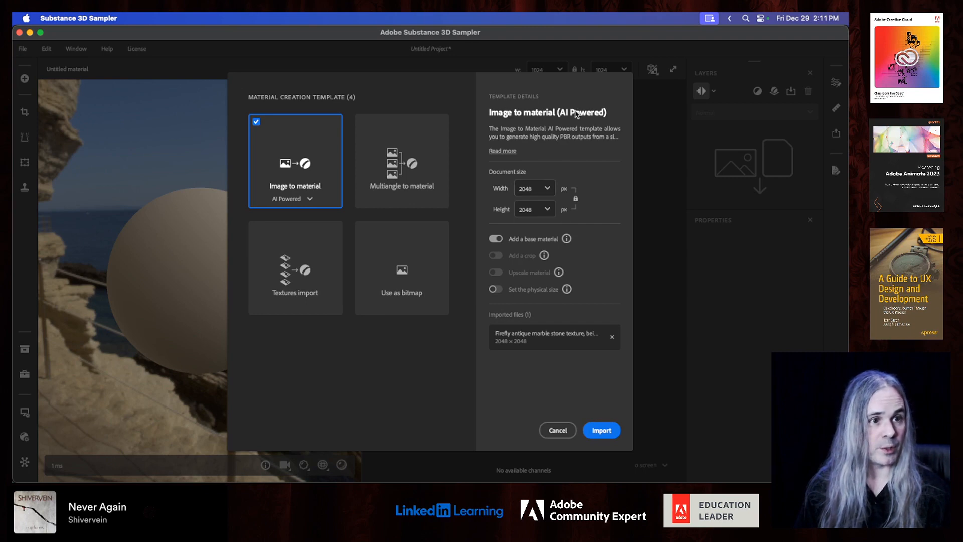
click(546, 189)
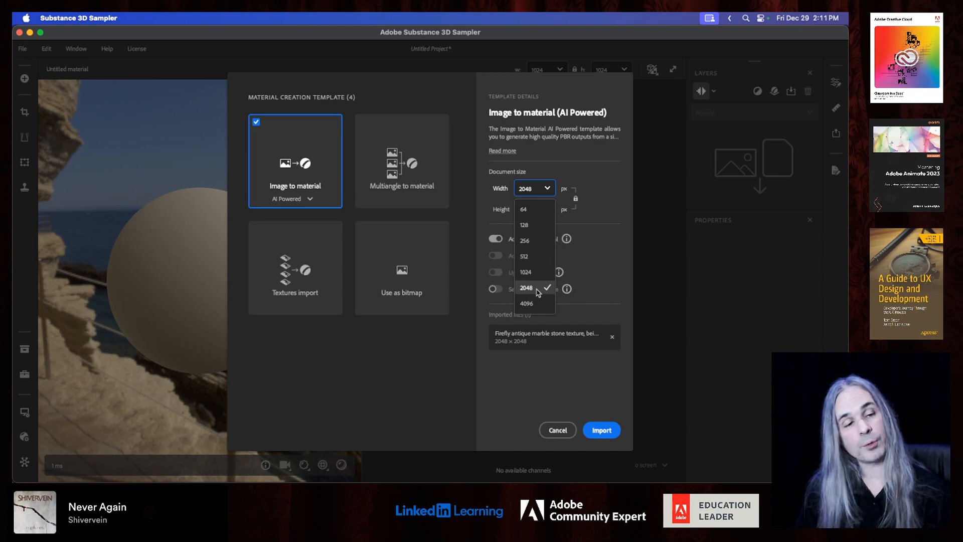
click(622, 184)
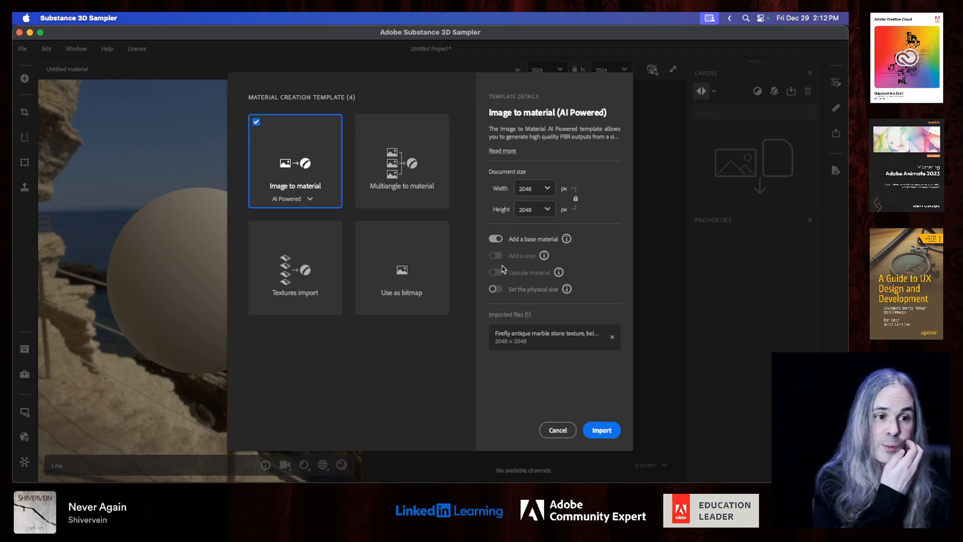
mouse_move(559, 272)
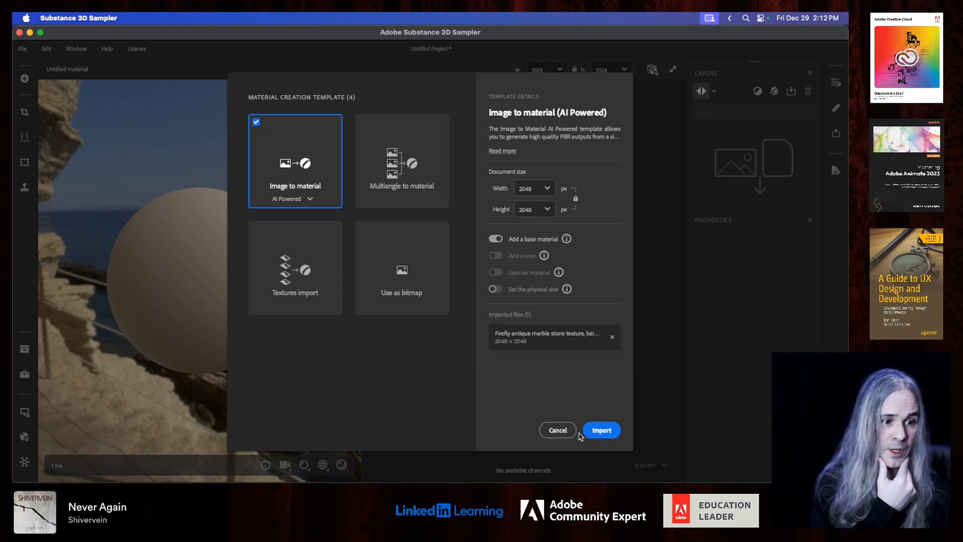
click(601, 430)
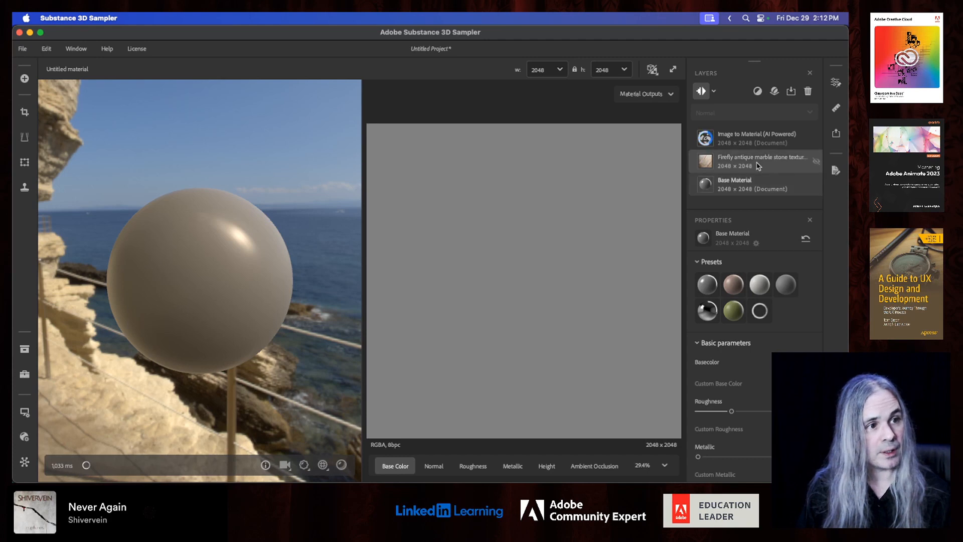
- Examine the properties of the marble image layer and the Image to Material (AI Powered) layer
click(771, 168)
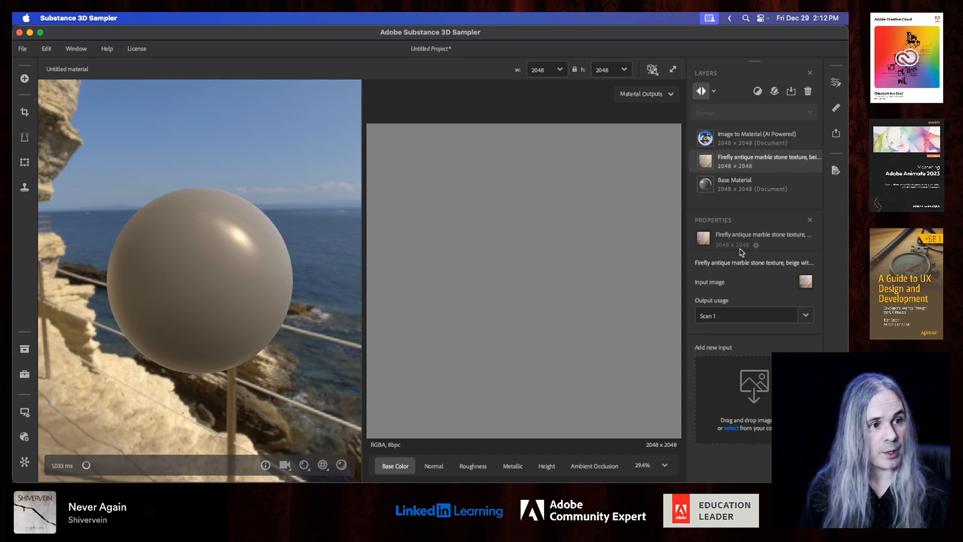
click(779, 140)
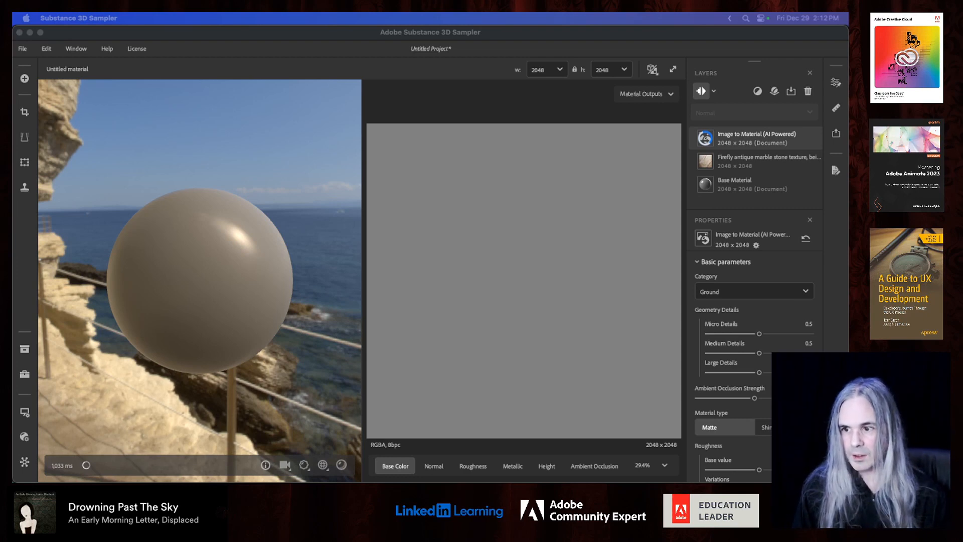
click(758, 145)
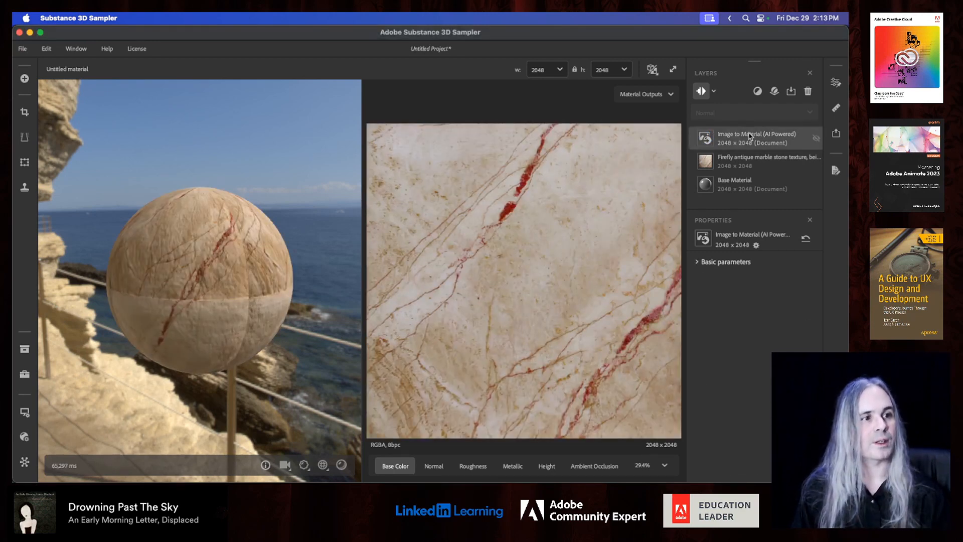
click(751, 163)
- Set the category of the Image to Material (AI Powered) layer to Marble - Granite and inspect the sphere
click(748, 141)
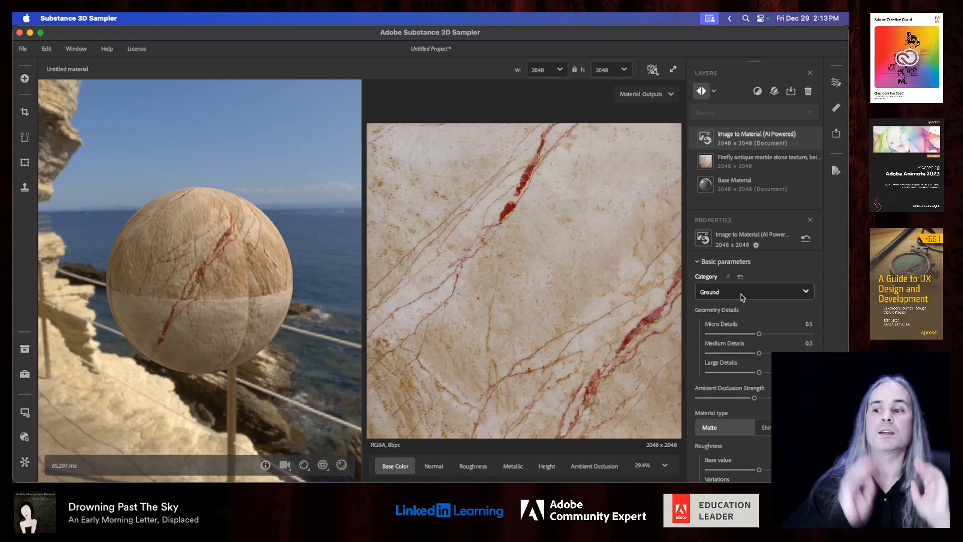
click(805, 293)
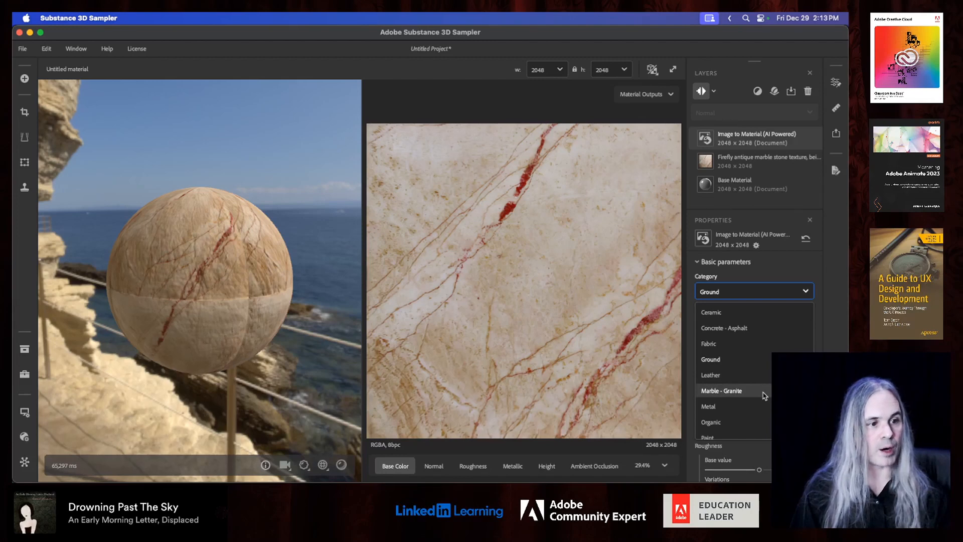
scroll(764, 398, down, 5)
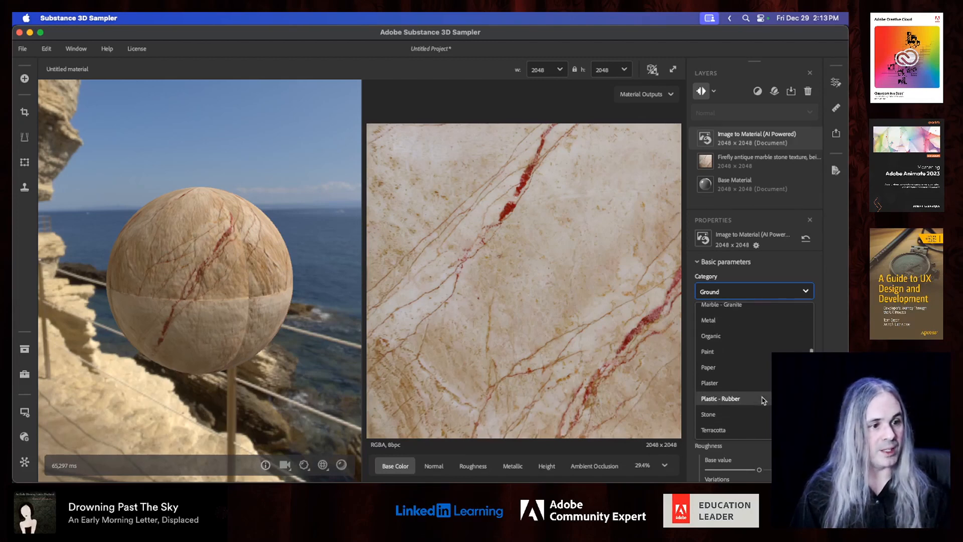
scroll(763, 399, down, 2)
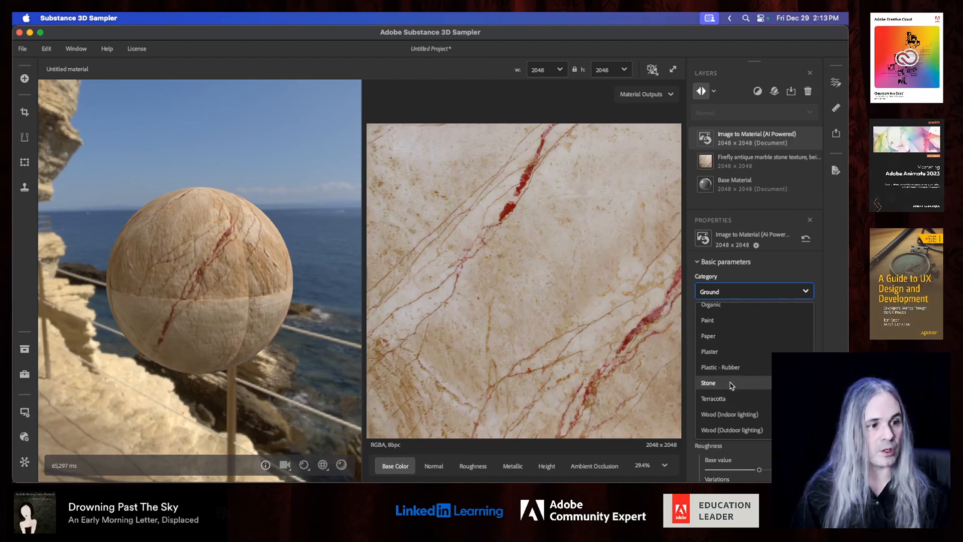
scroll(732, 381, up, 5)
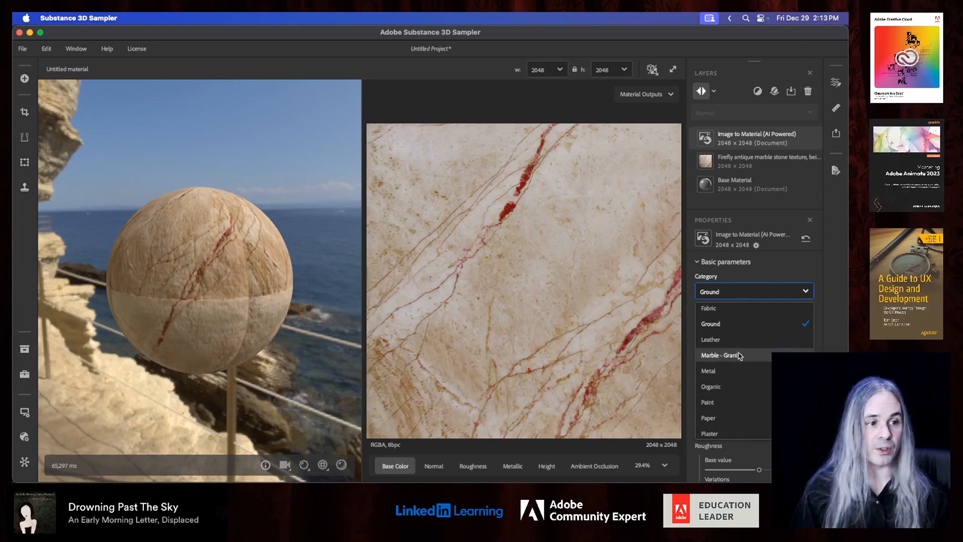
click(739, 356)
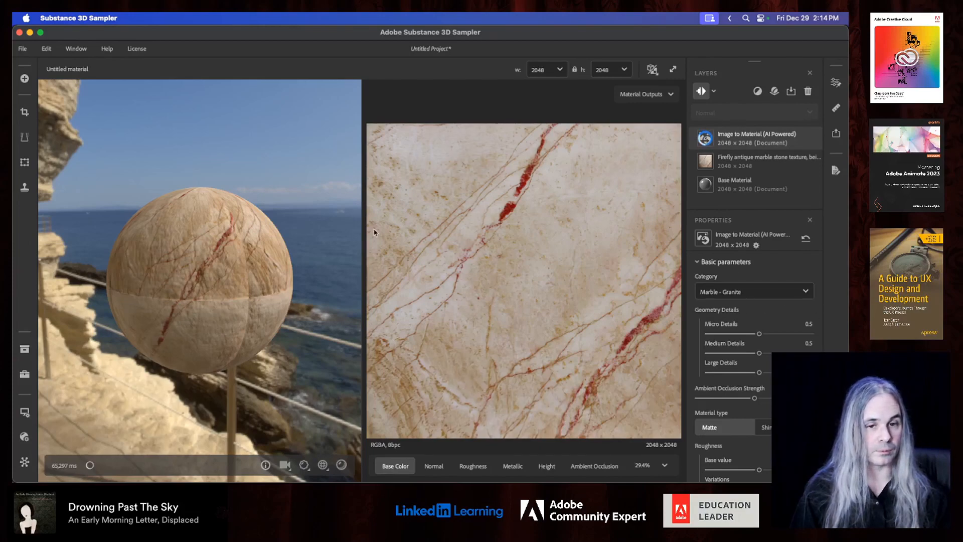
drag(271, 264, 67, 256)
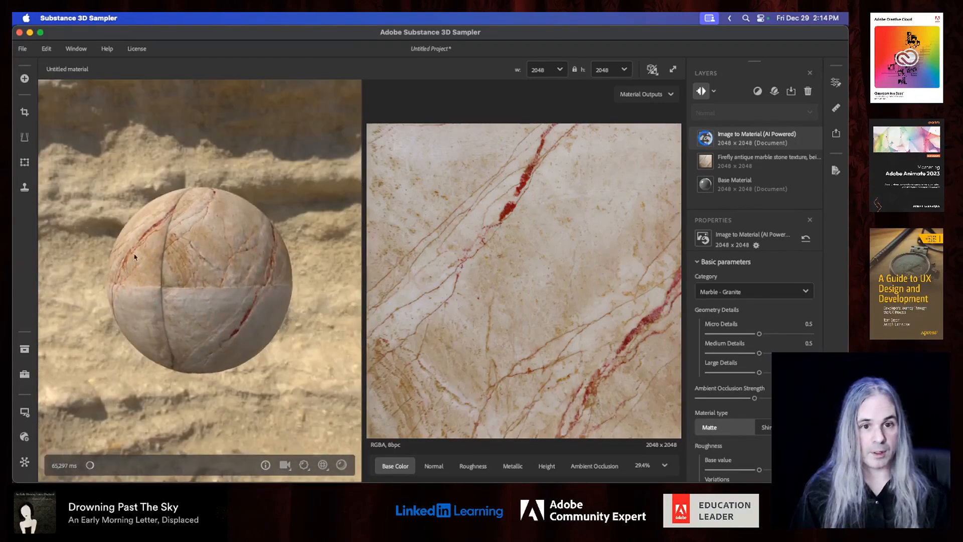
drag(226, 305, 357, 316)
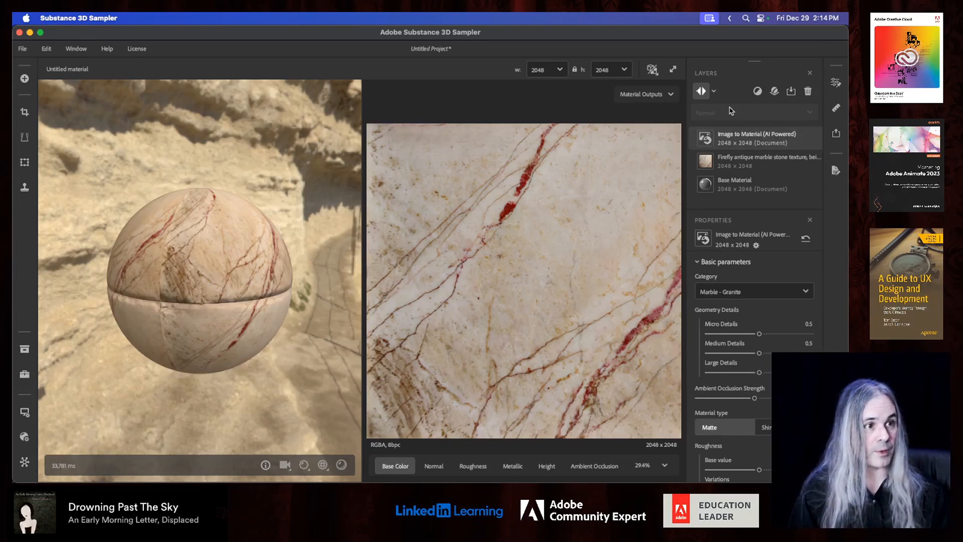
- Add a Make It Tile filter above the Image to Material (AI Powered) layer and inspect the tiling on the sphere
click(757, 92)
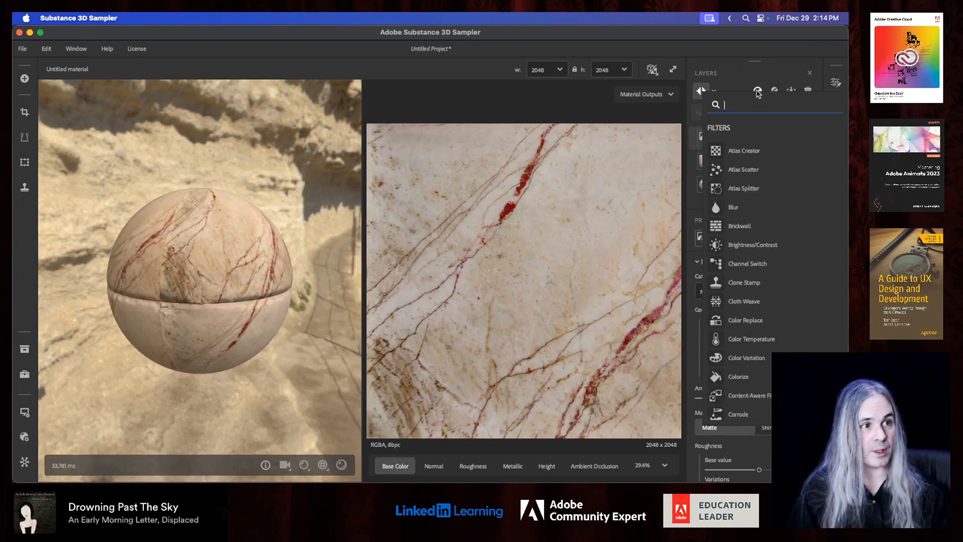
click(758, 91)
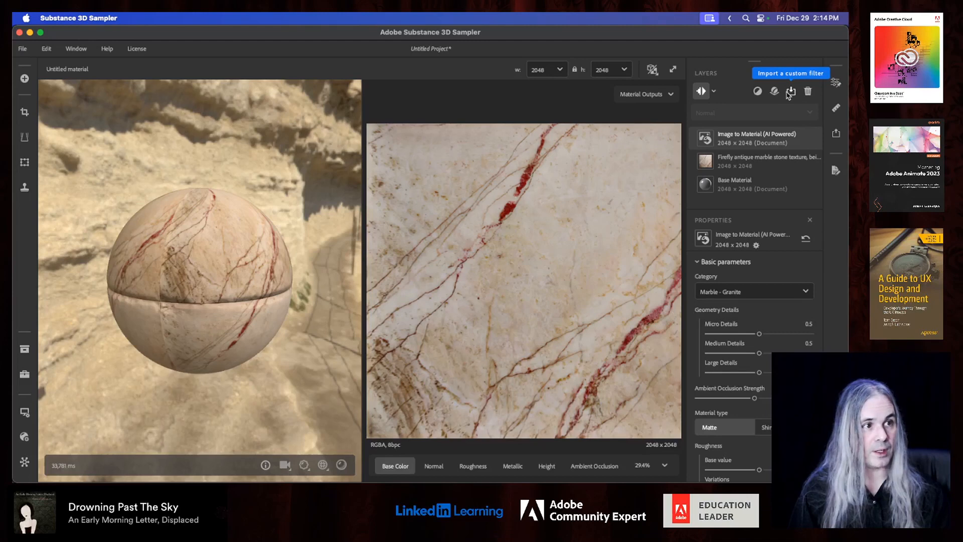
click(757, 92)
scroll(756, 251, down, 10)
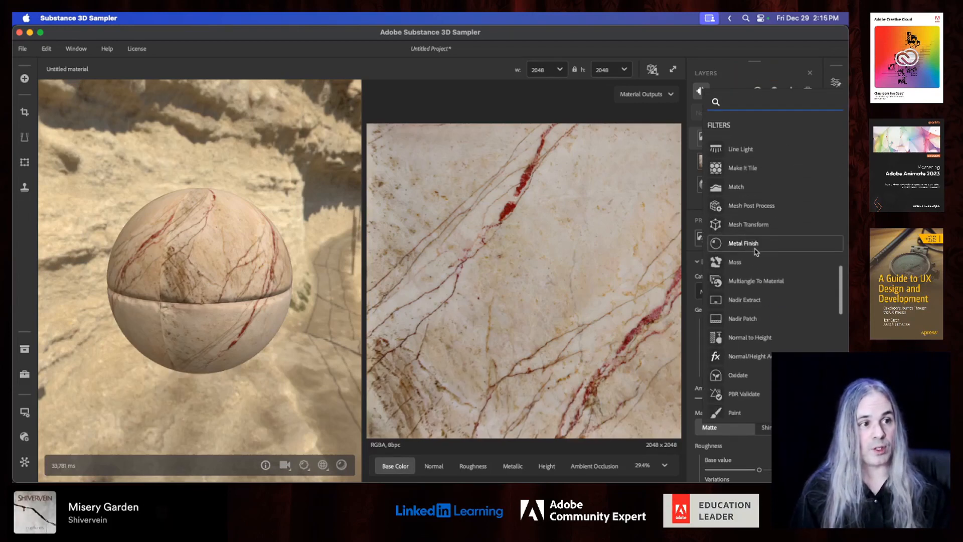
scroll(756, 251, down, 10)
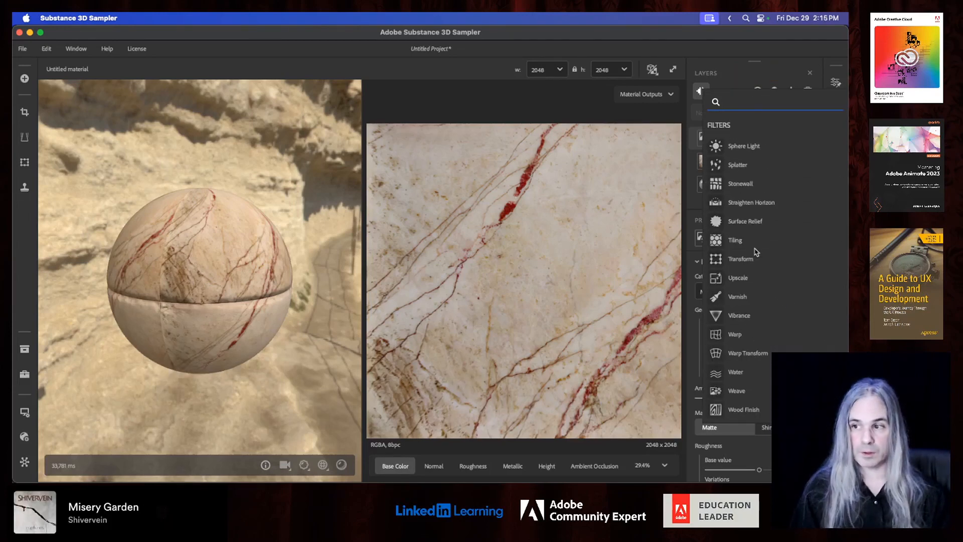
scroll(756, 252, up, 1)
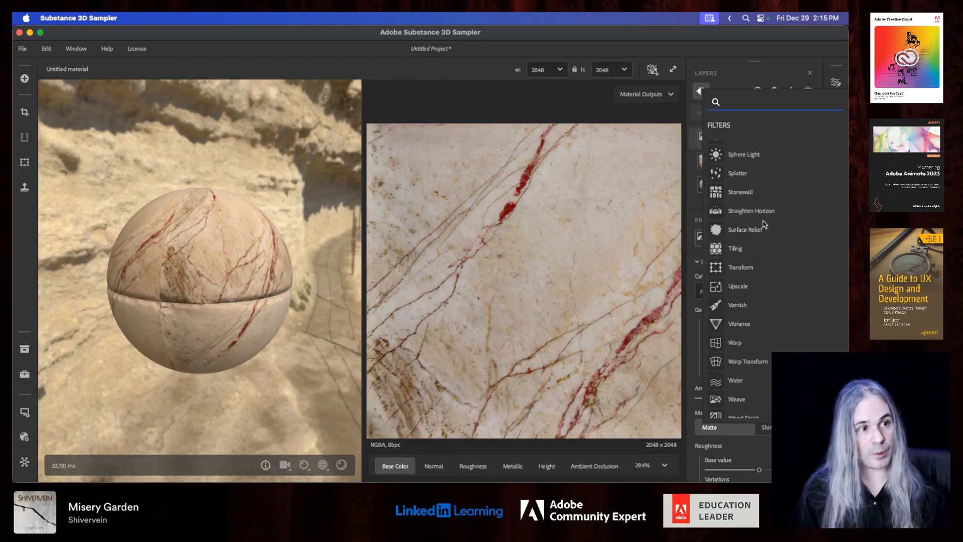
text(mak)
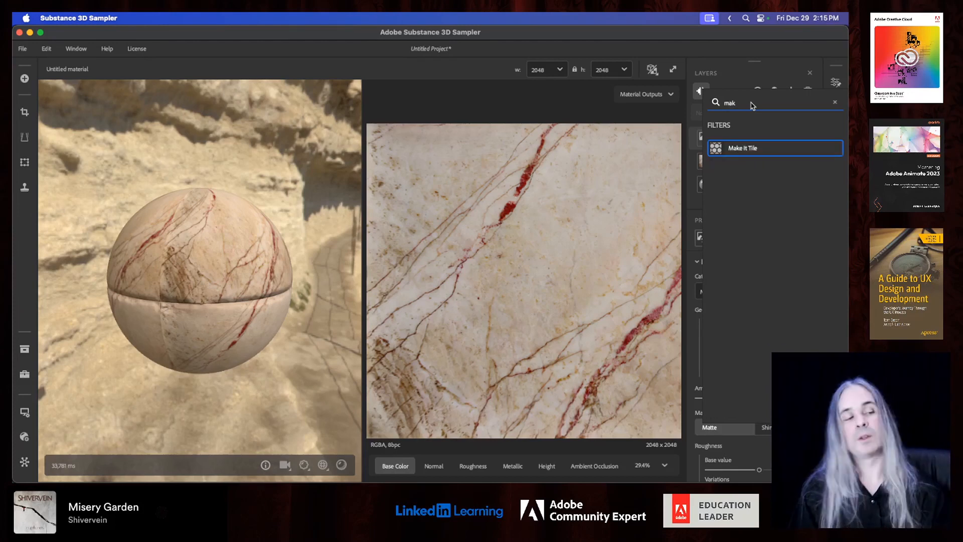
click(763, 149)
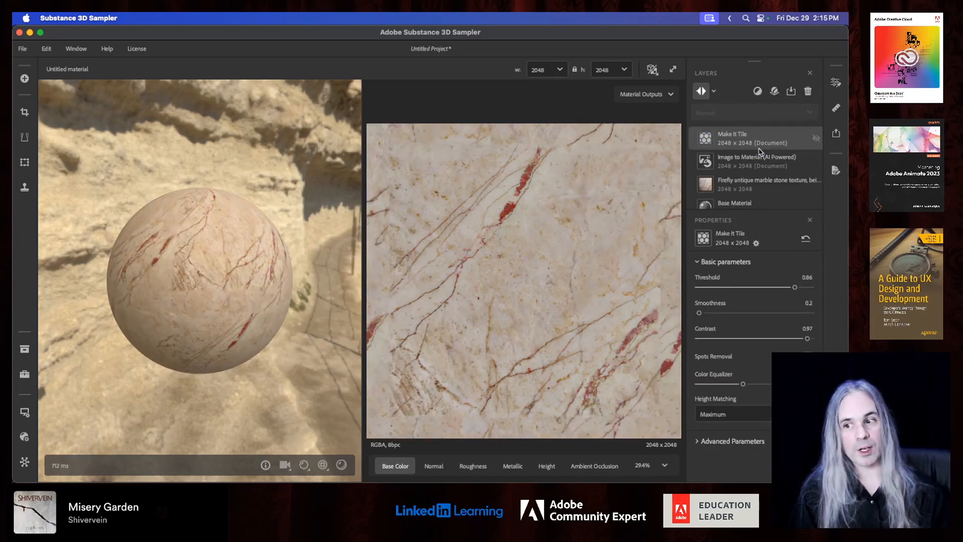
shift+right_drag(217, 313, 83, 311)
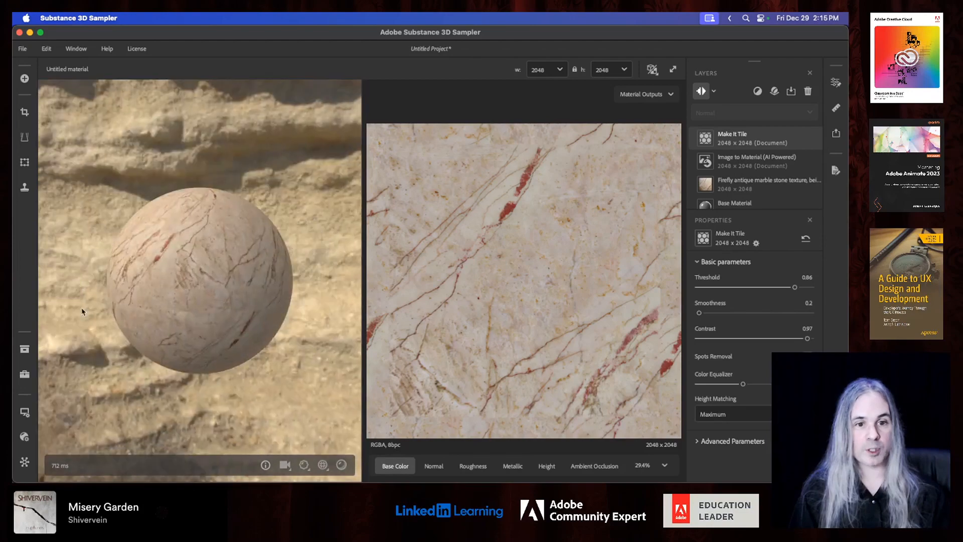
drag(82, 312, 15, 289)
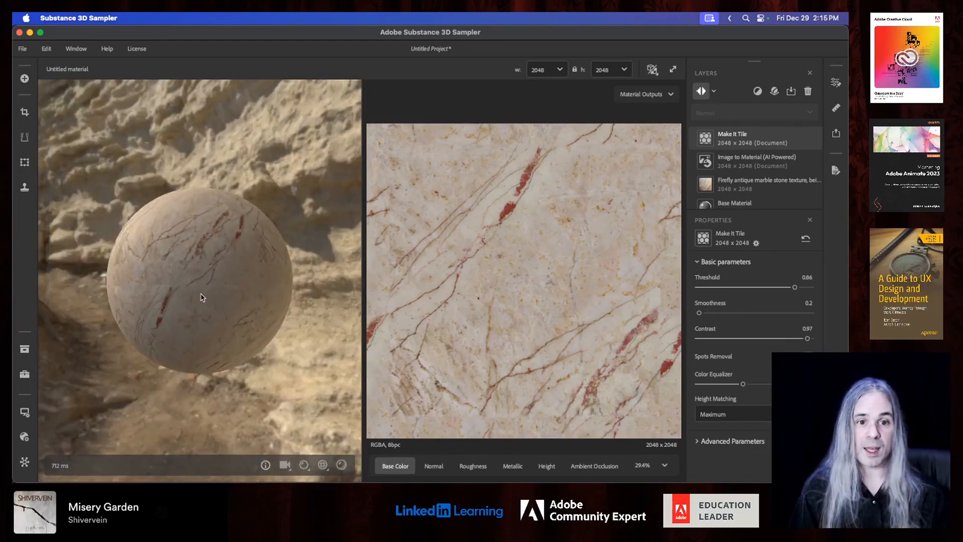
drag(201, 296, 350, 304)
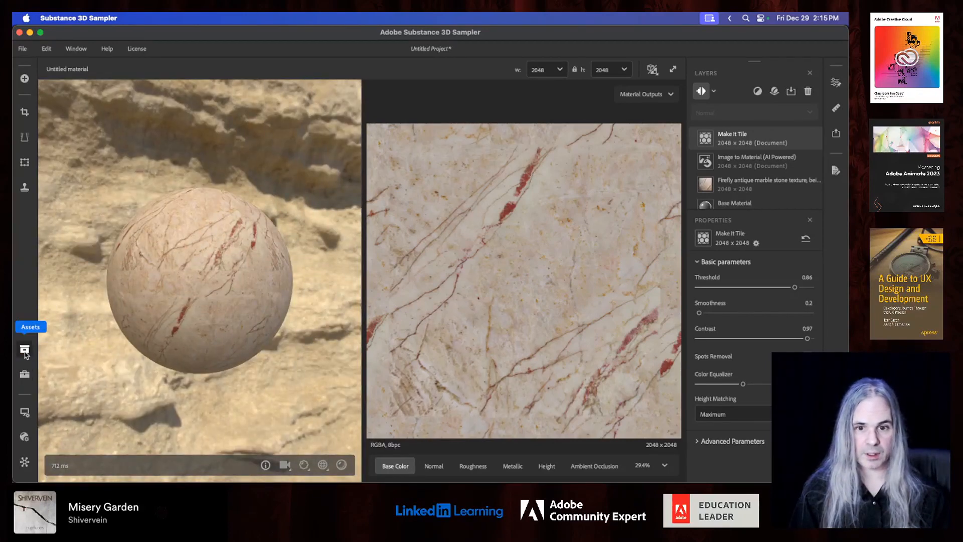
- Change the preview mesh in the 3D view from the sphere to the rounded cube
click(26, 412)
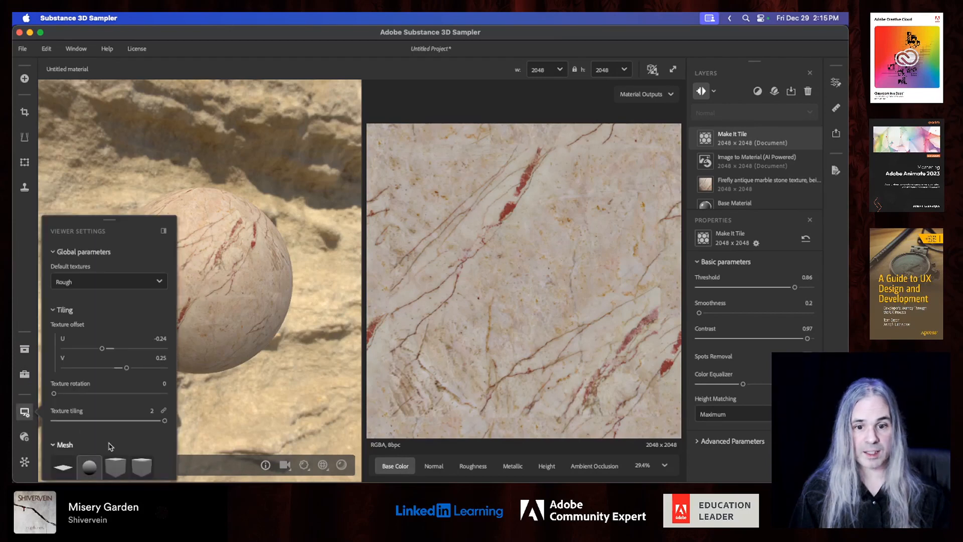
scroll(156, 447, down, 2)
scroll(156, 448, down, 5)
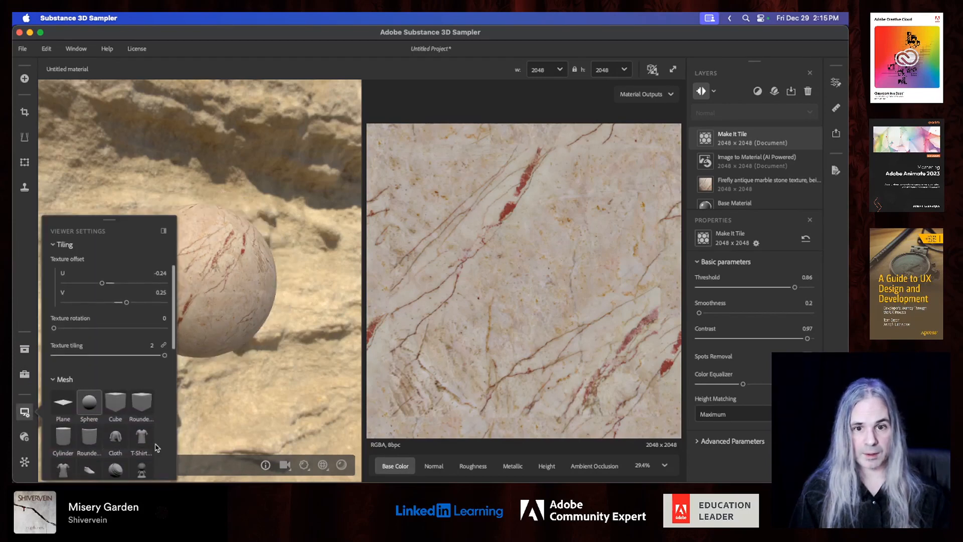
scroll(157, 447, down, 1)
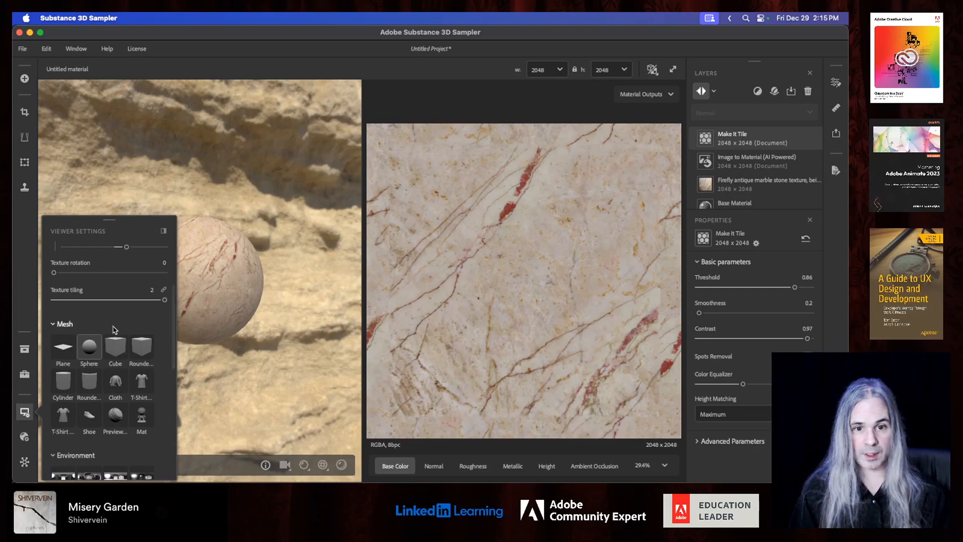
click(142, 350)
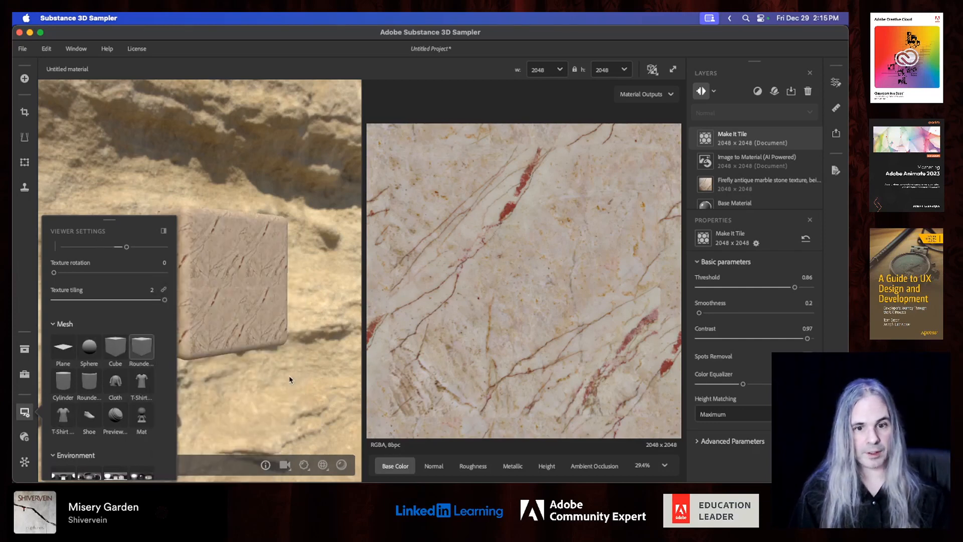
click(24, 412)
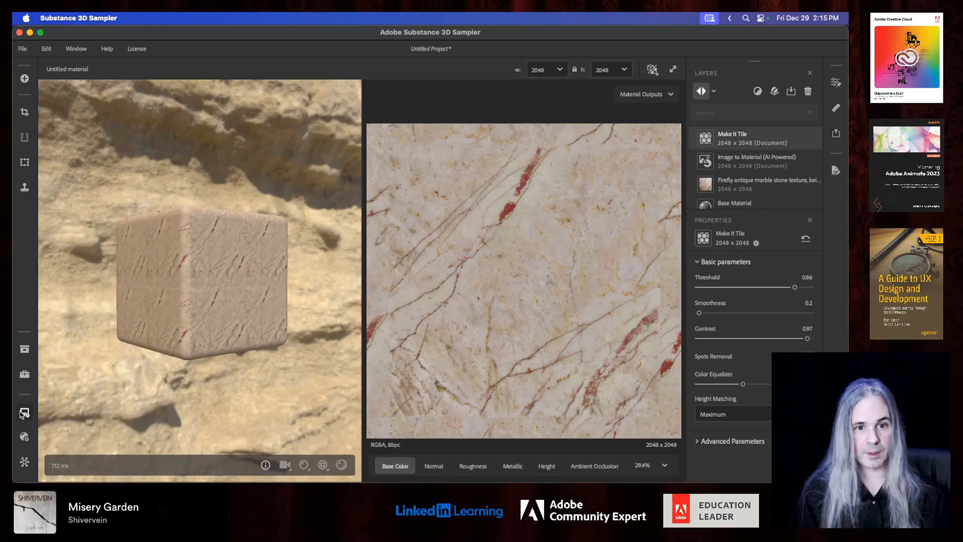
drag(192, 292, 83, 322)
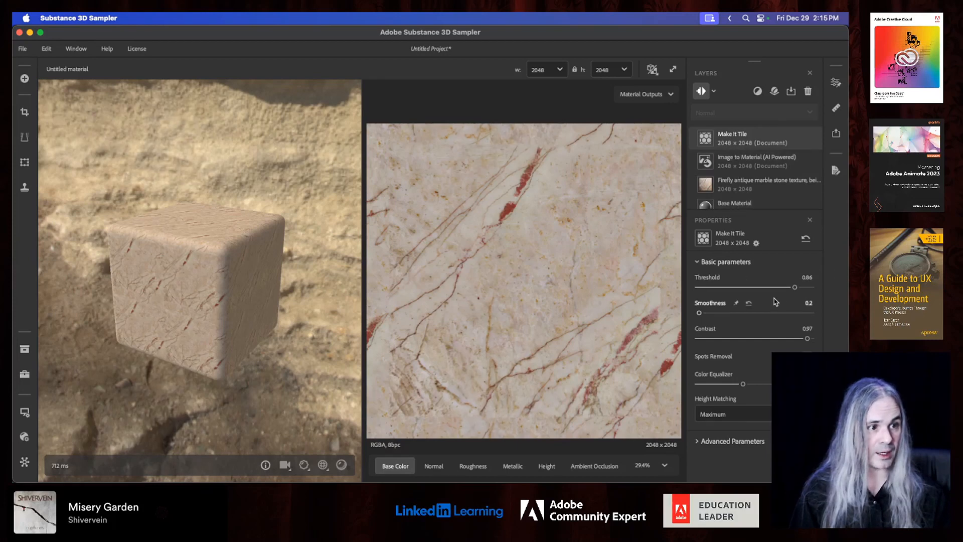
- Try different Threshold values on the Make It Tile filter, ending at 0.64, and check the seams on the cube
drag(794, 287, 722, 290)
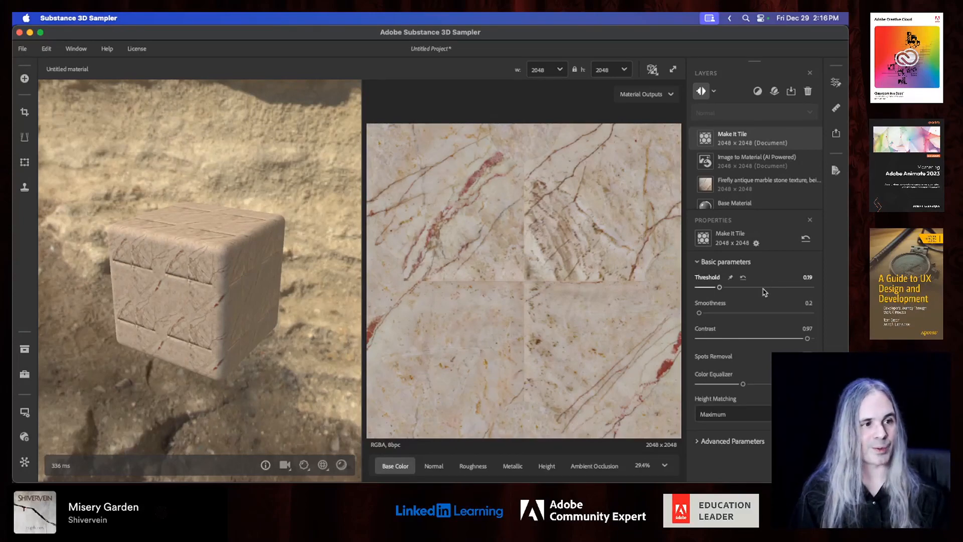
drag(765, 290, 805, 290)
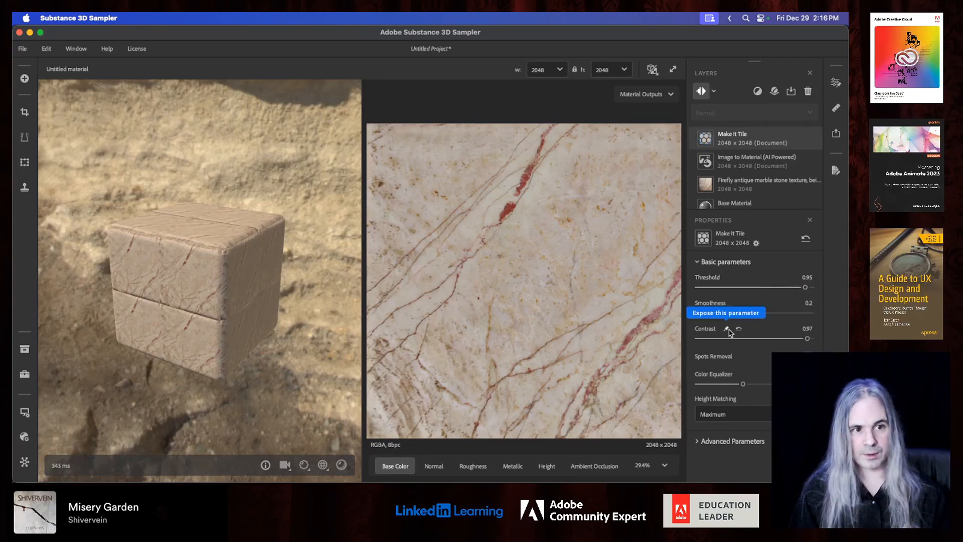
click(770, 288)
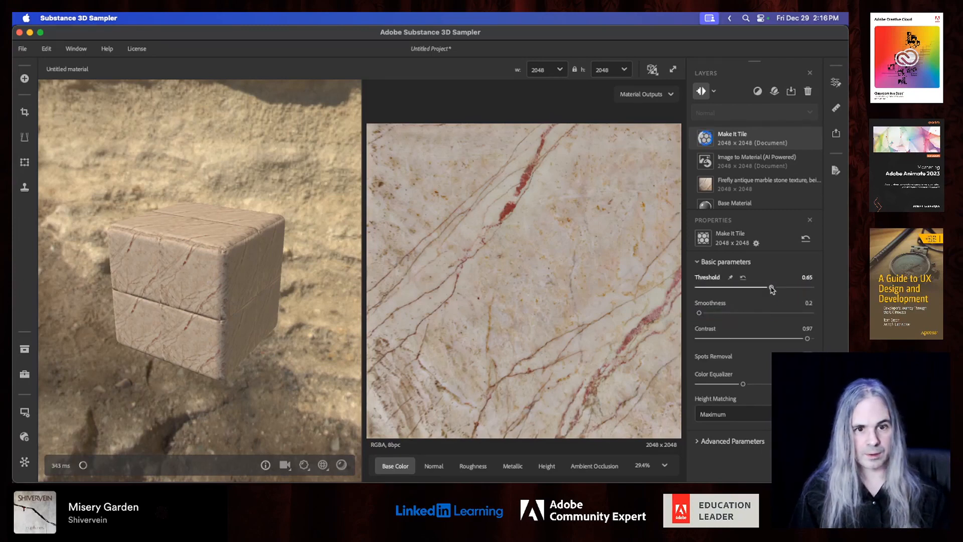
drag(772, 289, 770, 288)
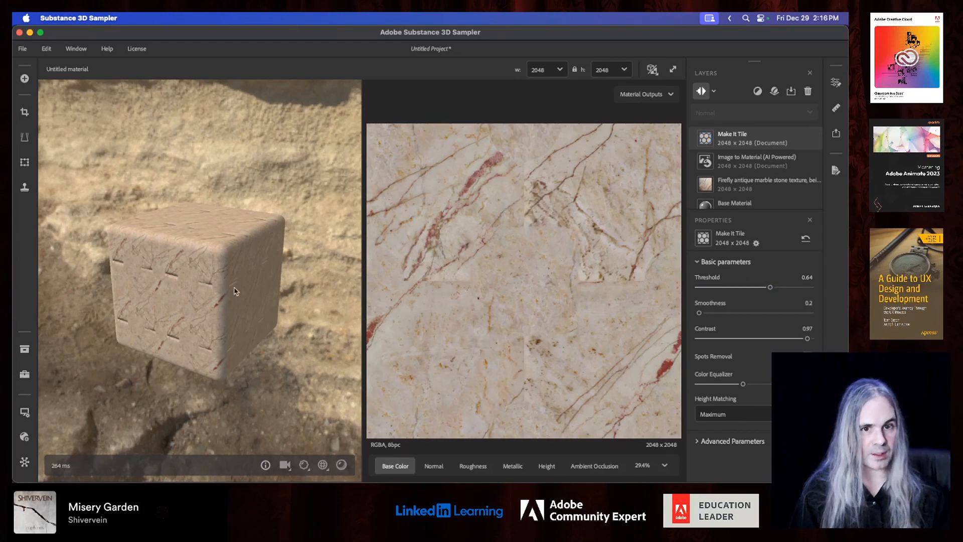
mouse_move(234, 290)
mouse_down()
mouse_move(194, 292)
mouse_move(244, 287)
mouse_up()
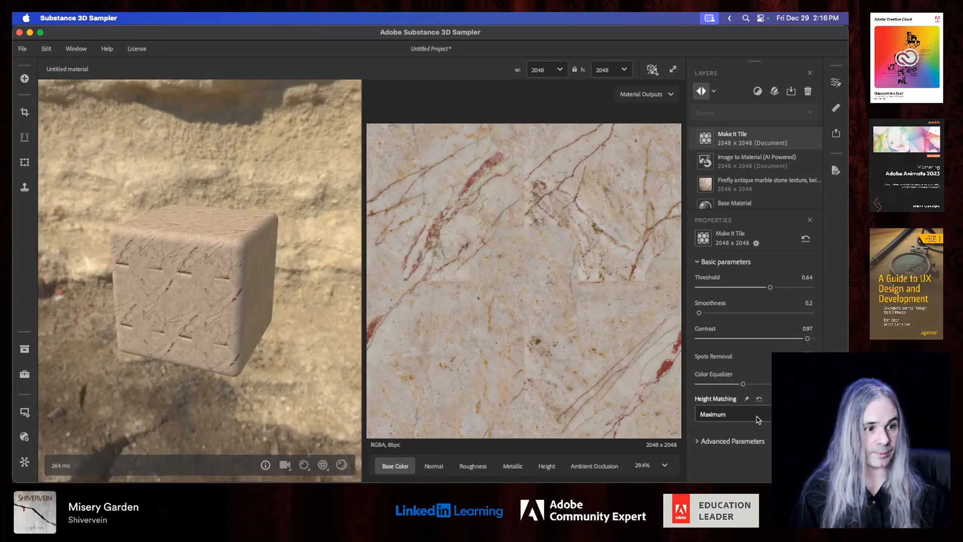
- Set Height Matching Smoothness to 8.74 in the advanced parameters of the Make It Tile filter
click(698, 441)
scroll(757, 414, down, 8)
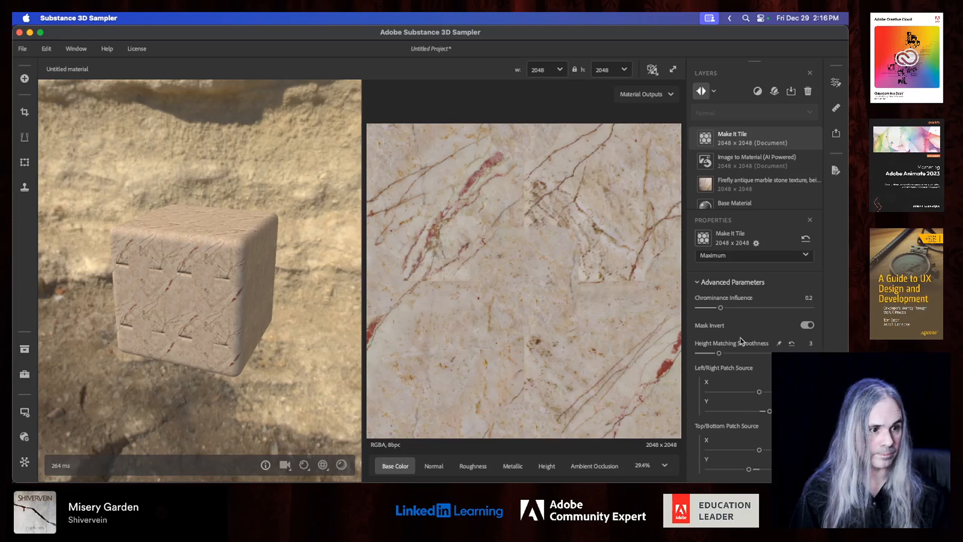
click(765, 354)
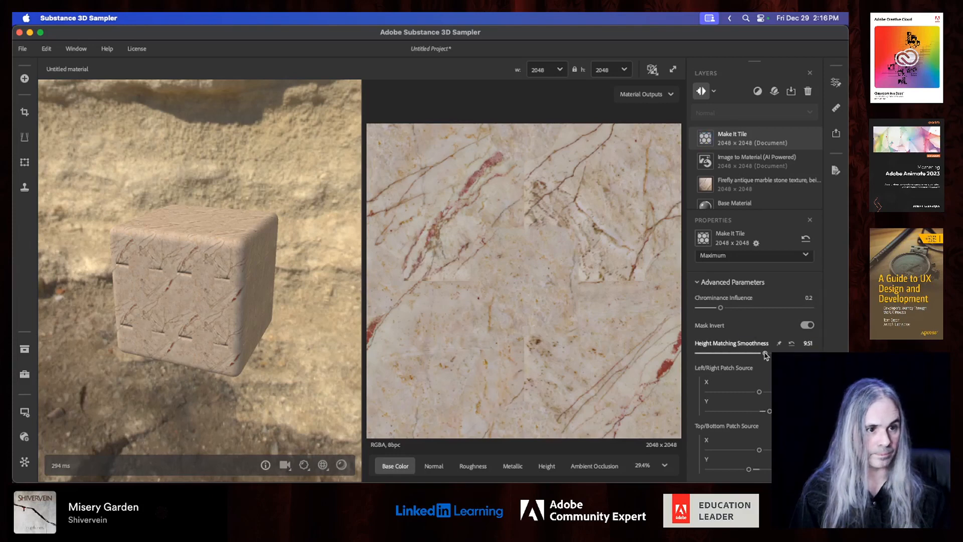
drag(765, 355, 759, 354)
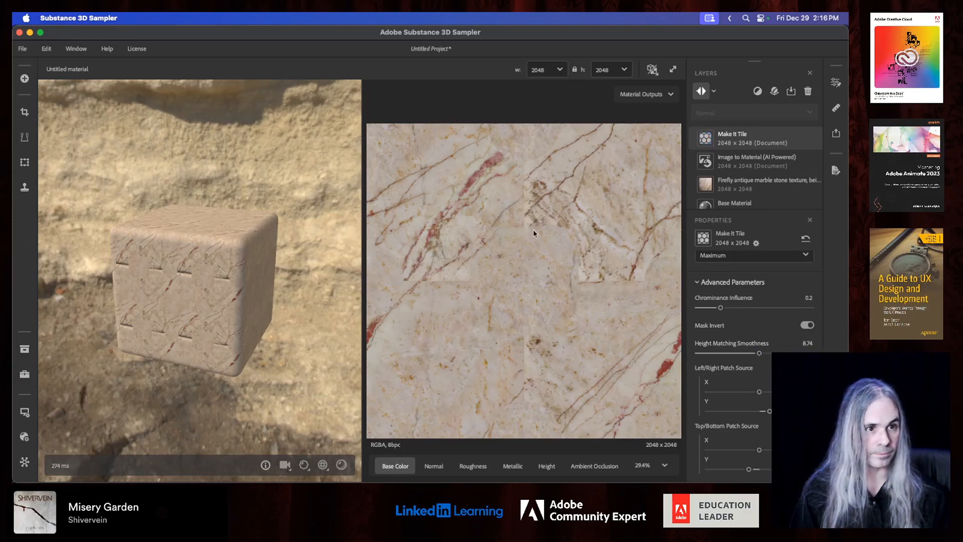
- Reset all parameters of the Make It Tile filter to their defaults
click(752, 161)
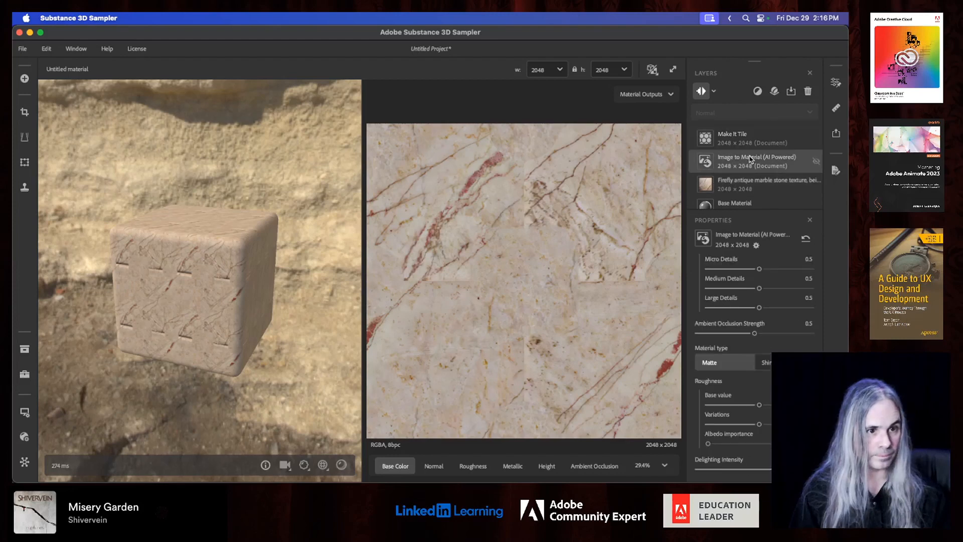
click(752, 145)
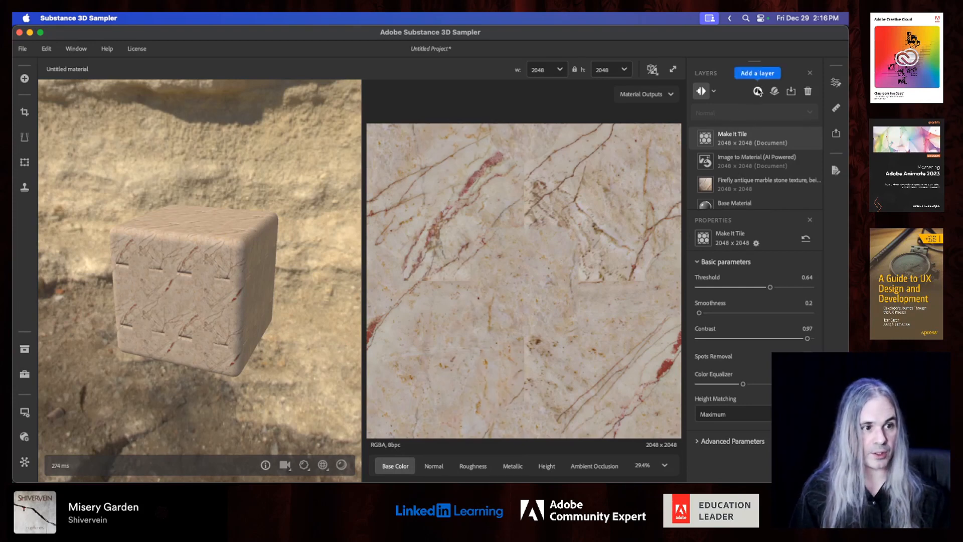
click(805, 241)
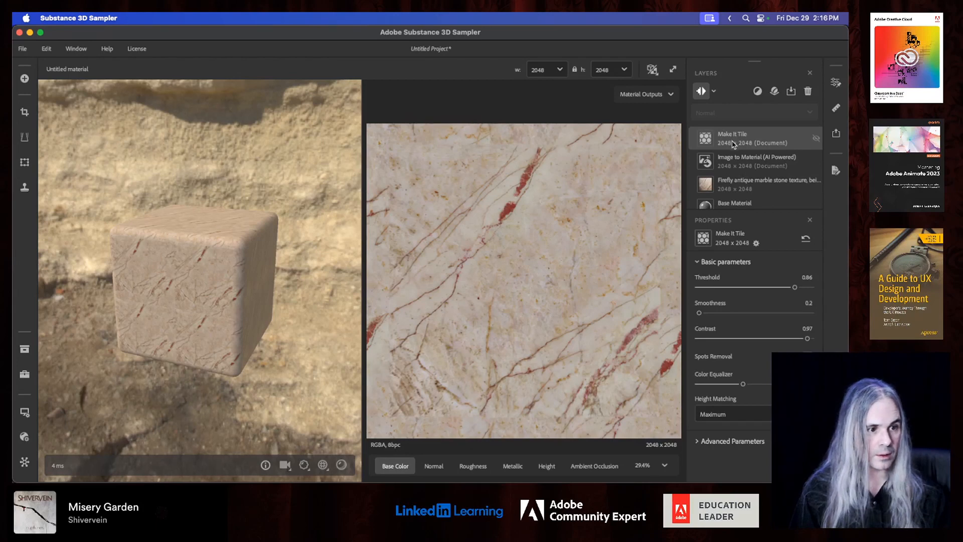
click(730, 183)
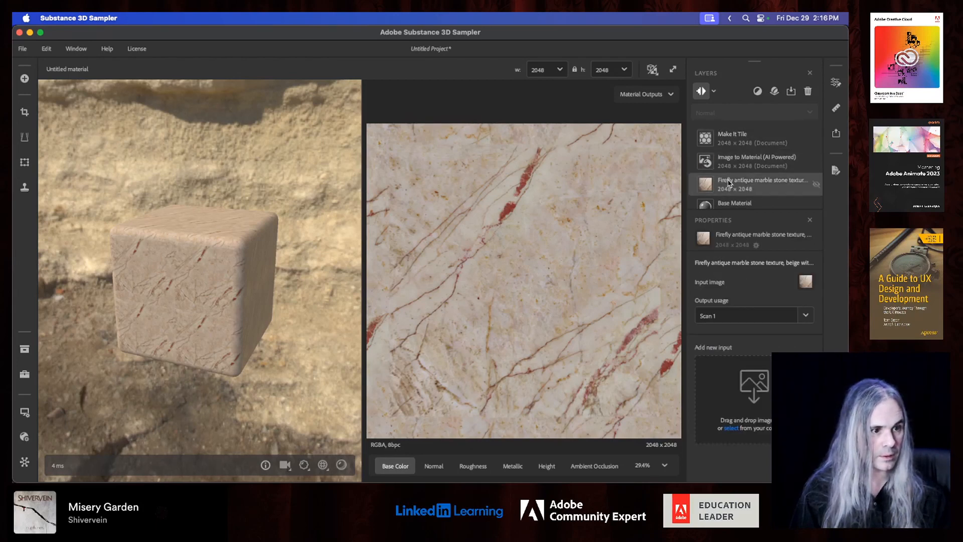
click(727, 166)
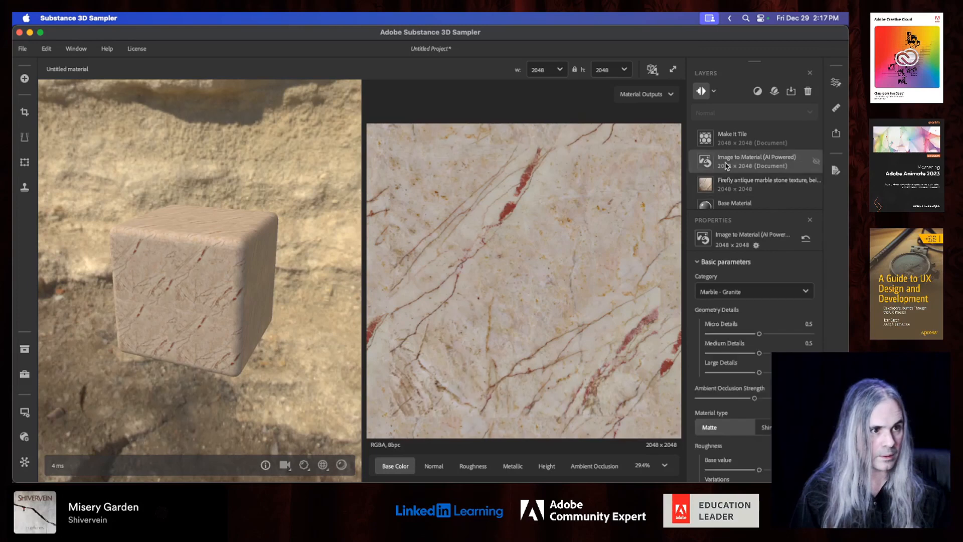
scroll(785, 257, down, 2)
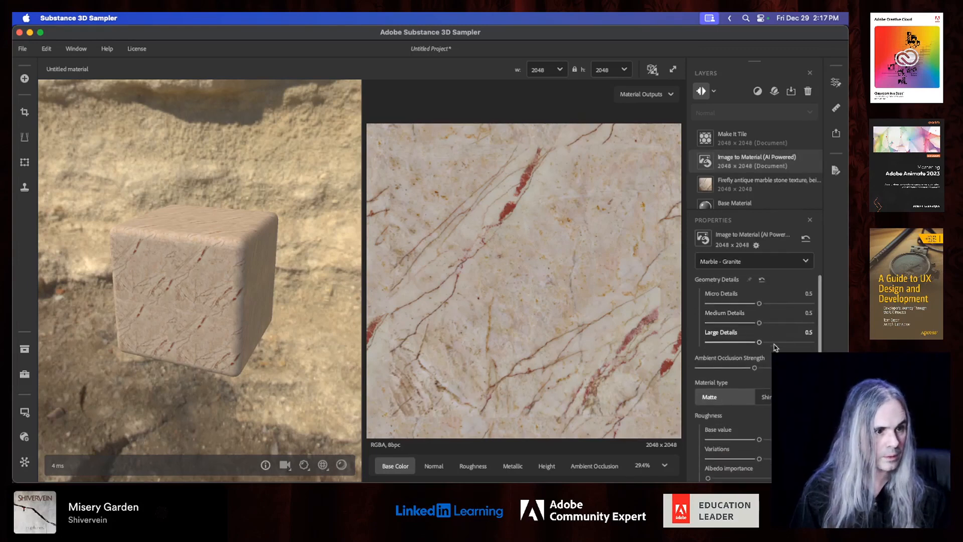
scroll(775, 347, down, 3)
scroll(775, 347, up, 5)
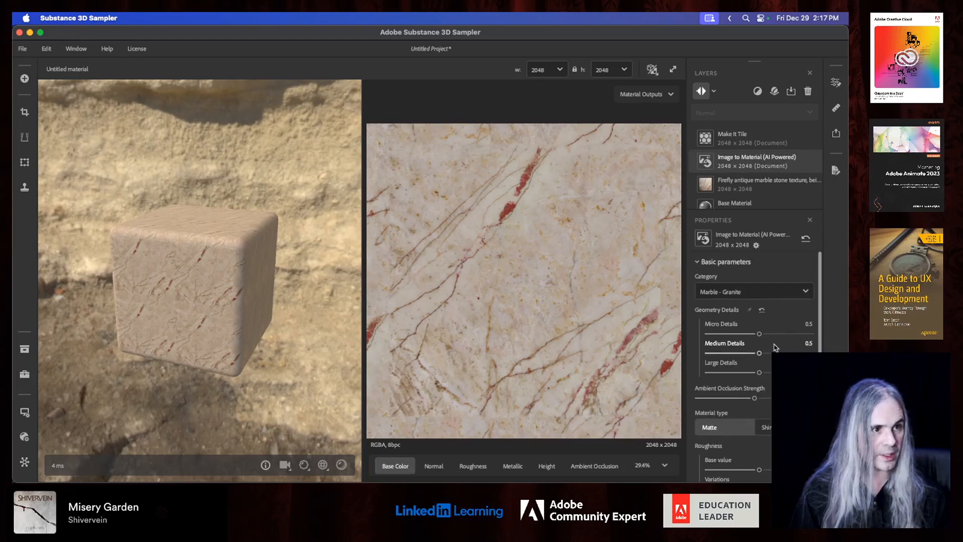
- Add a Moss filter on top of the Make It Tile layer
click(733, 136)
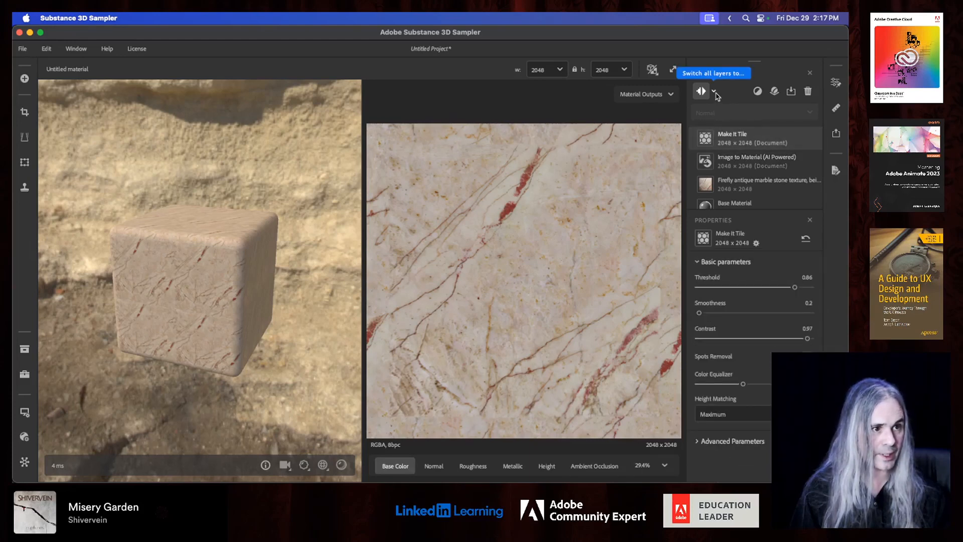
click(758, 91)
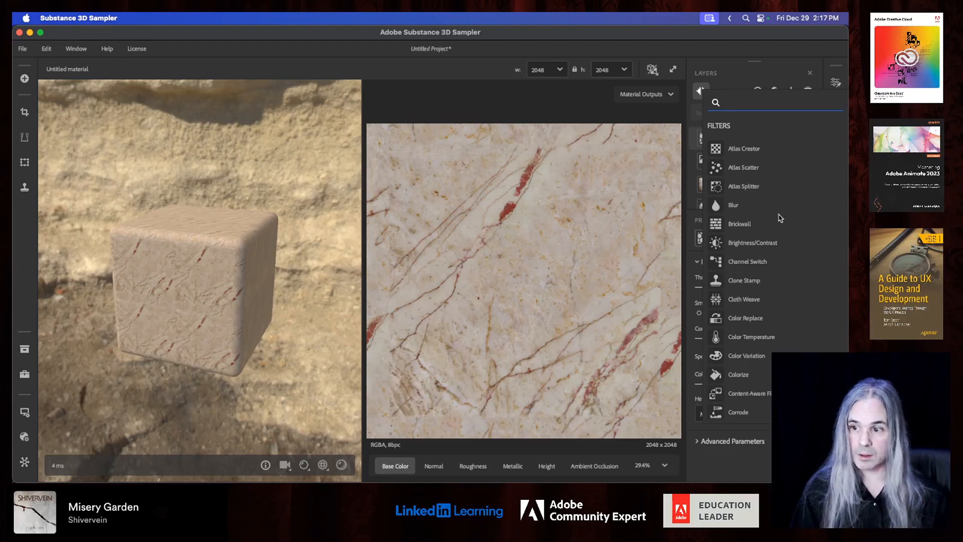
text(moss)
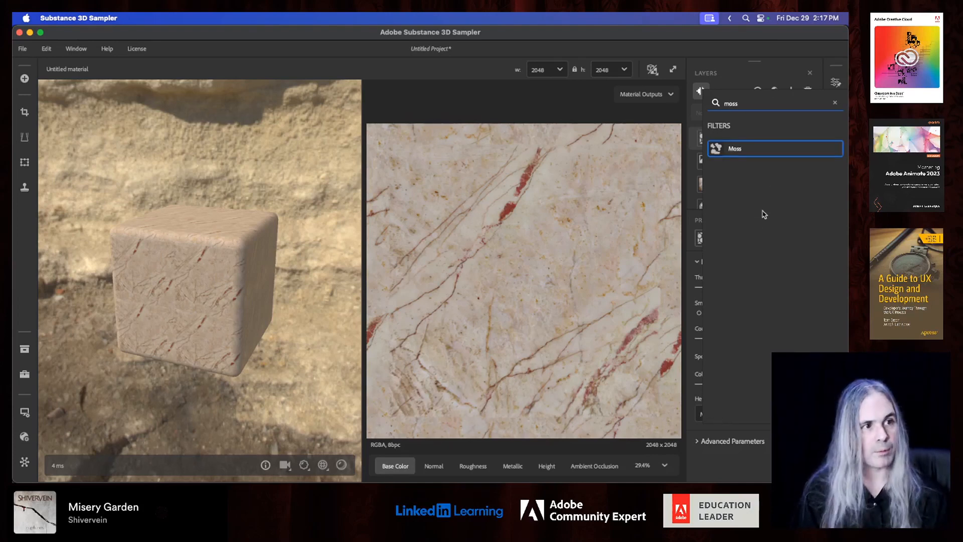
click(737, 150)
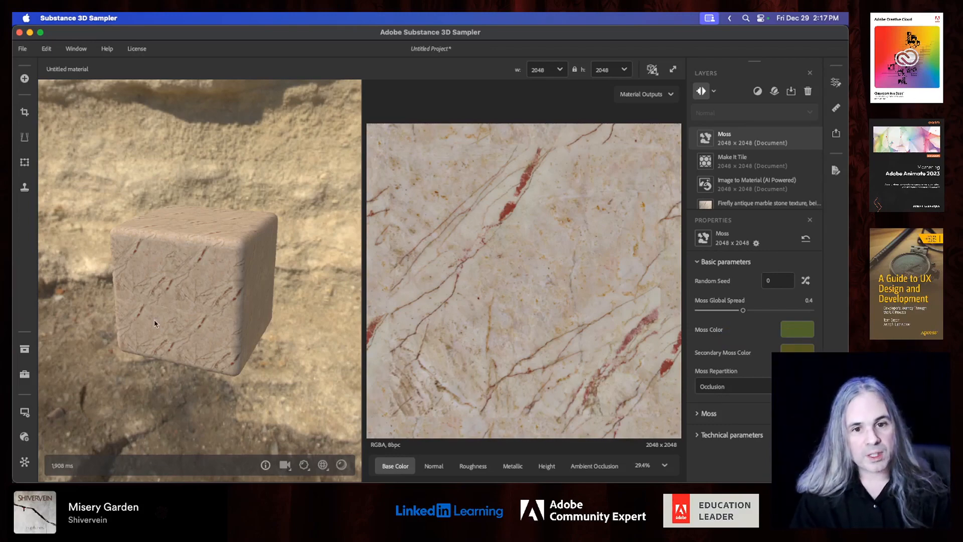
- Switch the 3D preview mesh from the rounded cube to the sphere
mouse_move(157, 307)
mouse_down()
mouse_move(211, 268)
mouse_move(303, 286)
mouse_move(317, 302)
mouse_move(174, 304)
mouse_up()
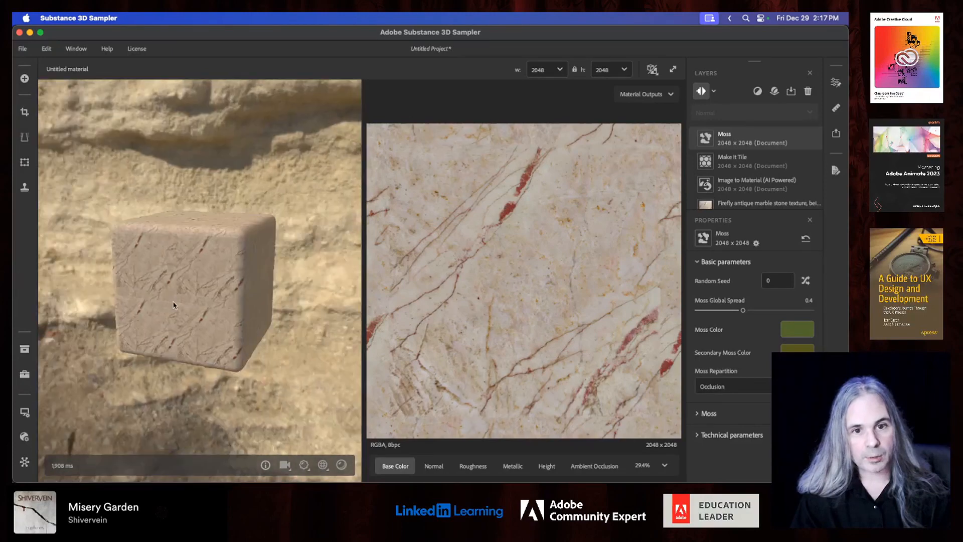
click(26, 412)
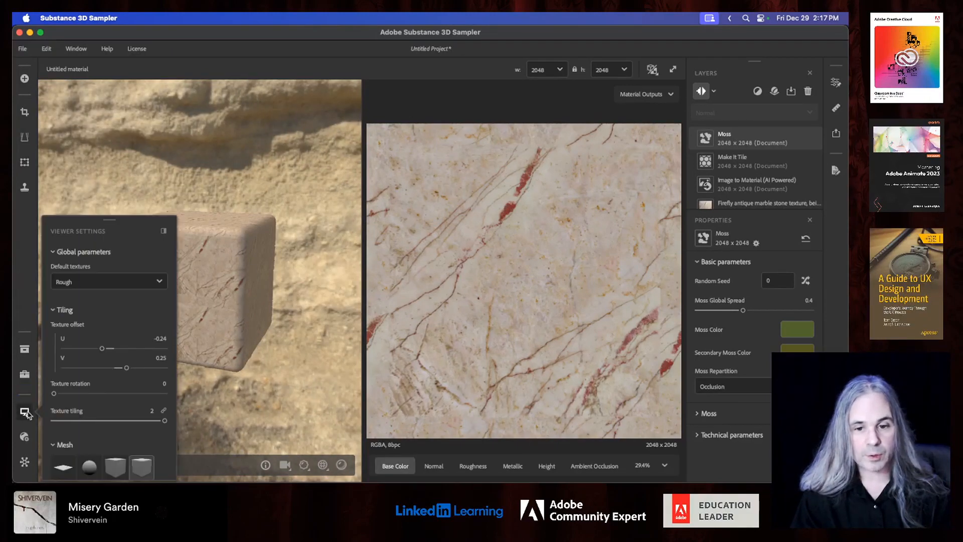
click(89, 467)
click(24, 412)
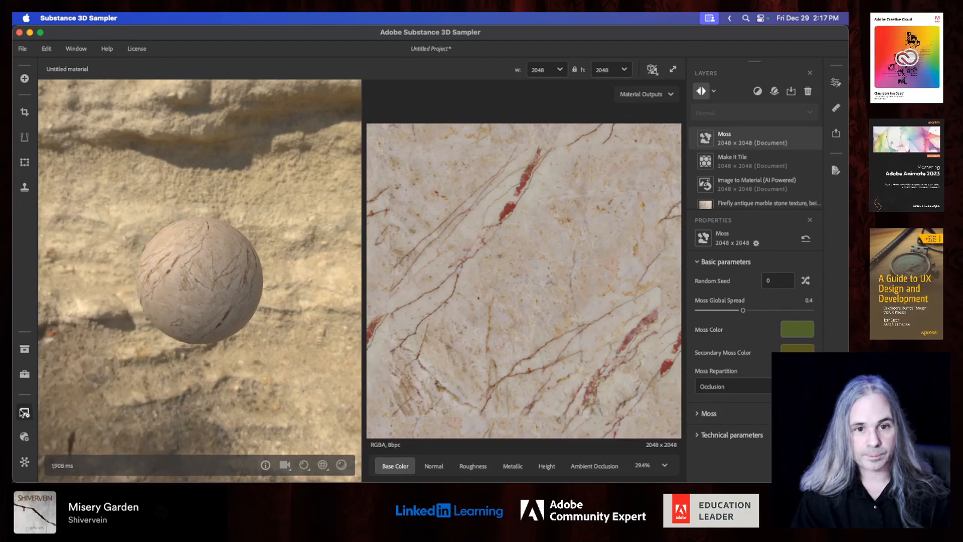
- Examine the marble surface and its tiling seams up close on the sphere from different angles
drag(175, 305, 233, 283)
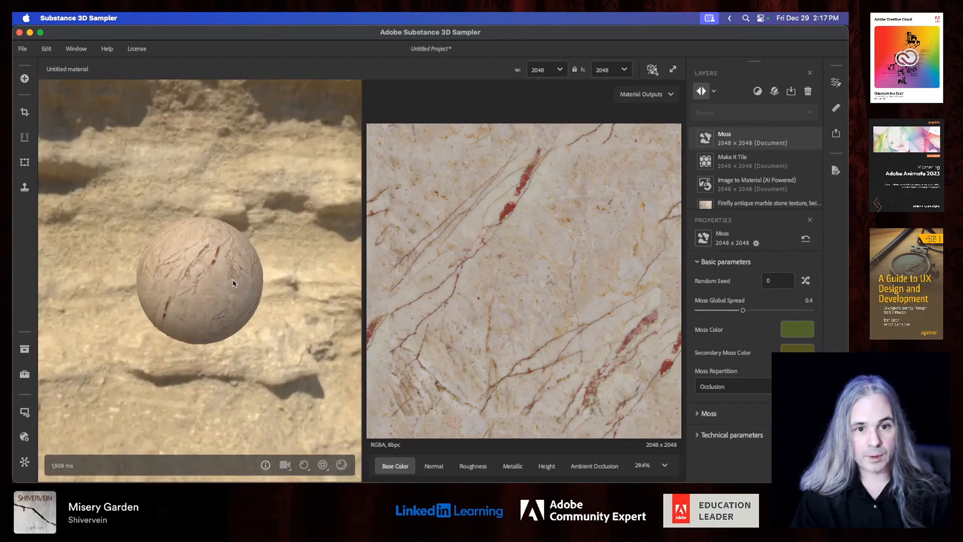
scroll(233, 281, down, 5)
scroll(233, 280, up, 8)
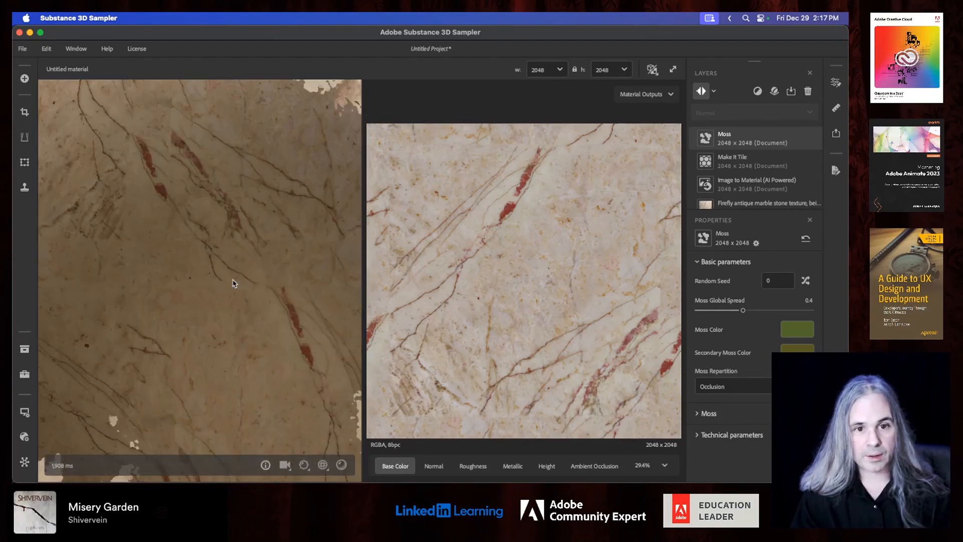
scroll(233, 283, up, 2)
scroll(233, 284, down, 5)
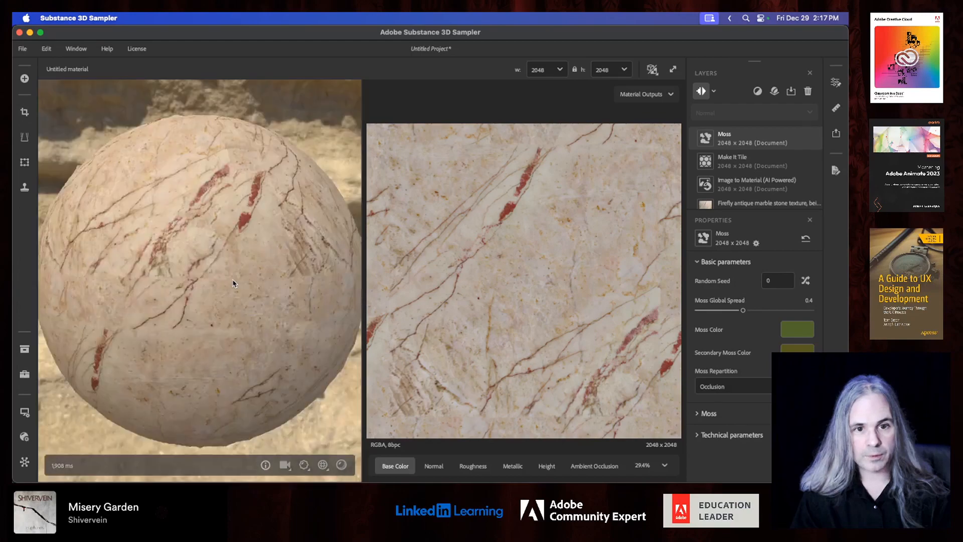
scroll(233, 284, up, 5)
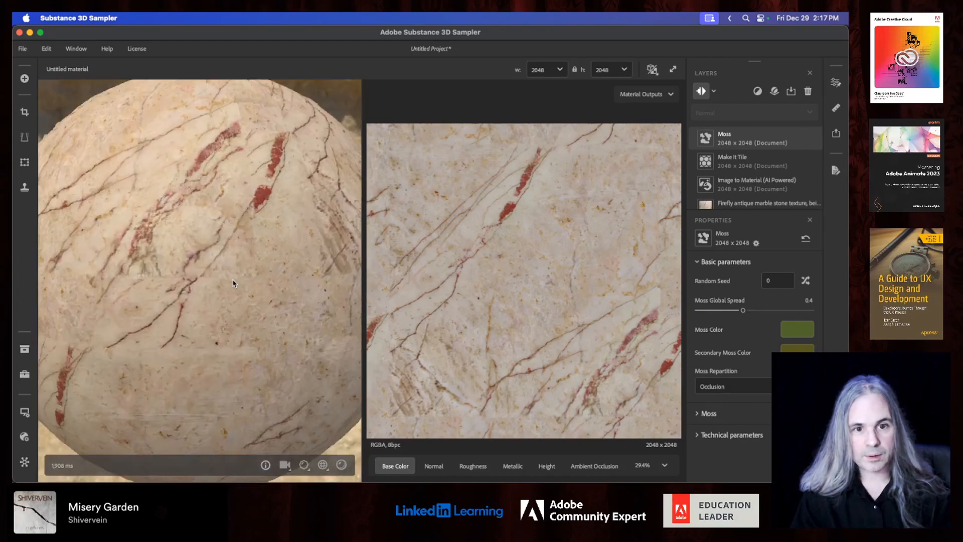
drag(213, 275, 288, 294)
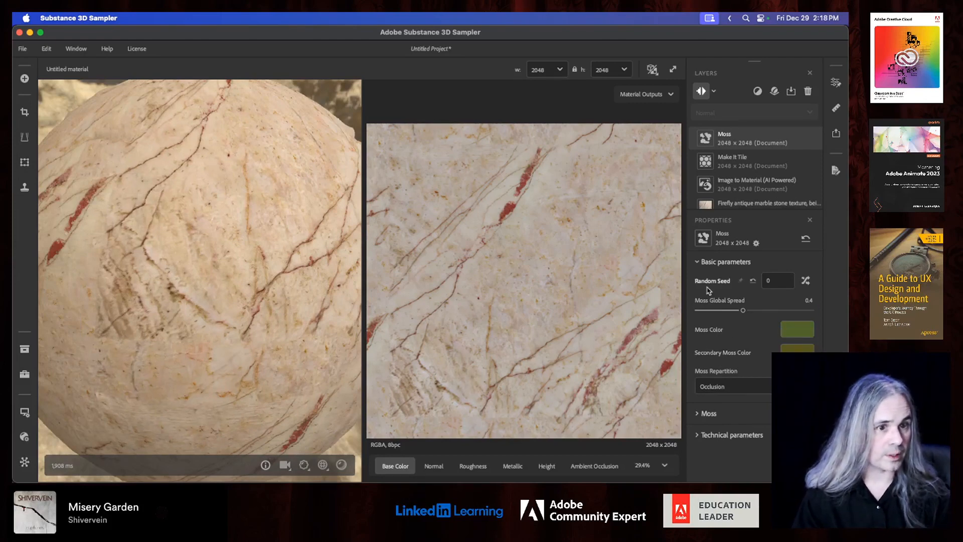
- Hide the Make It Tile layer and add a Tiling filter on top of the Moss layer
click(741, 161)
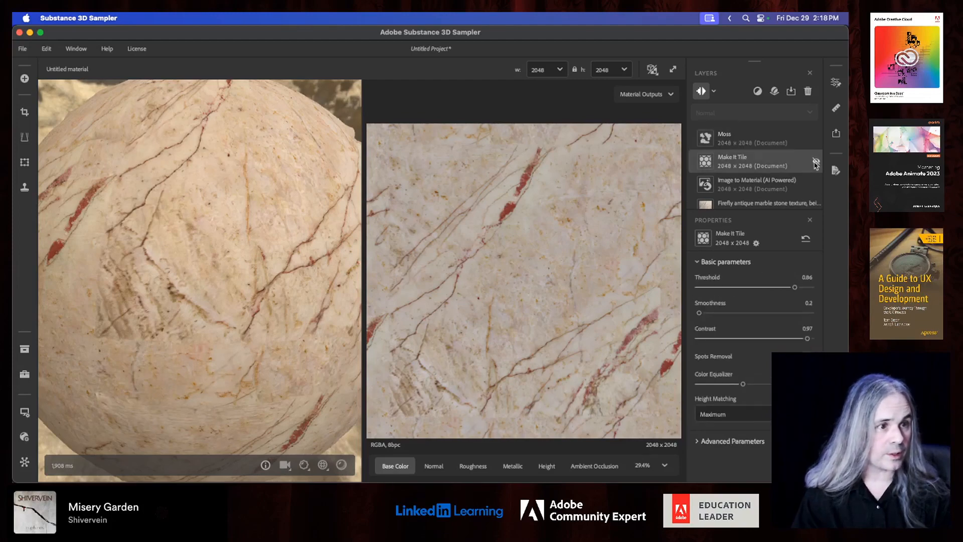
click(816, 161)
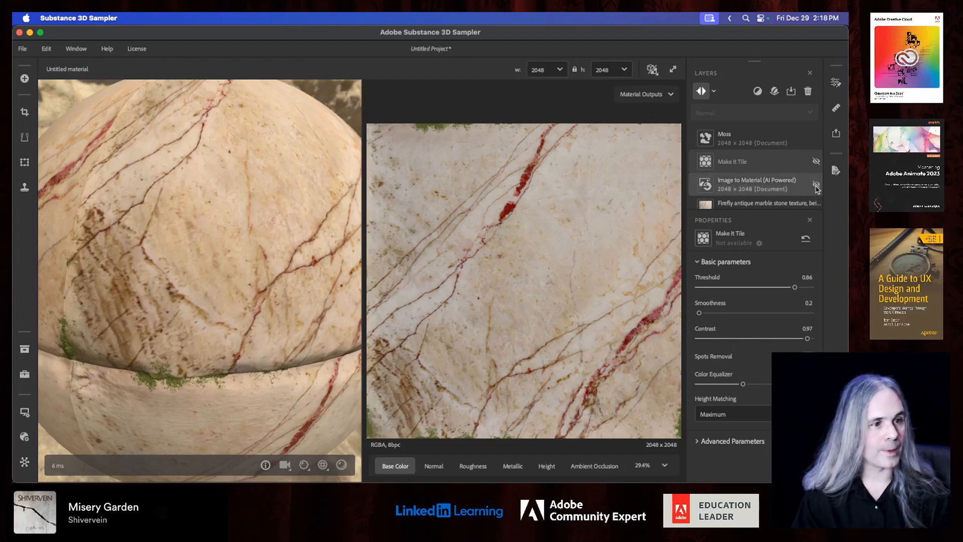
click(758, 92)
text(til)
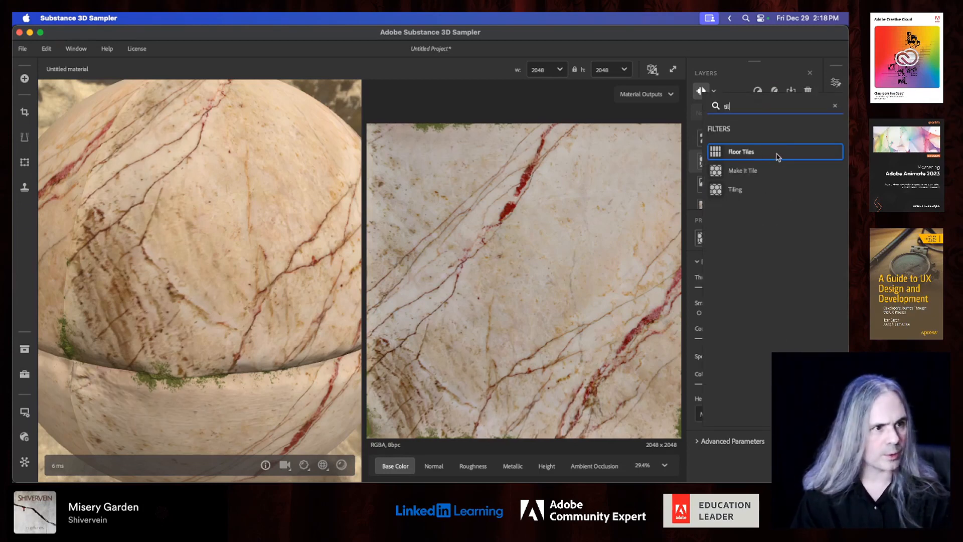
click(744, 191)
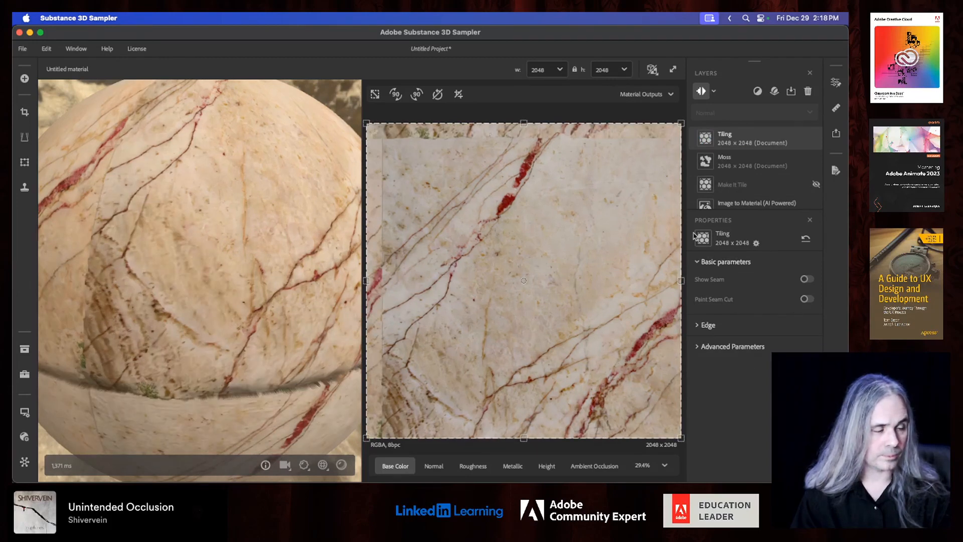
- Preview the Tiling filter's seams and blended areas with Show Seam and Show Areas, and turn Show Seam back off
click(812, 280)
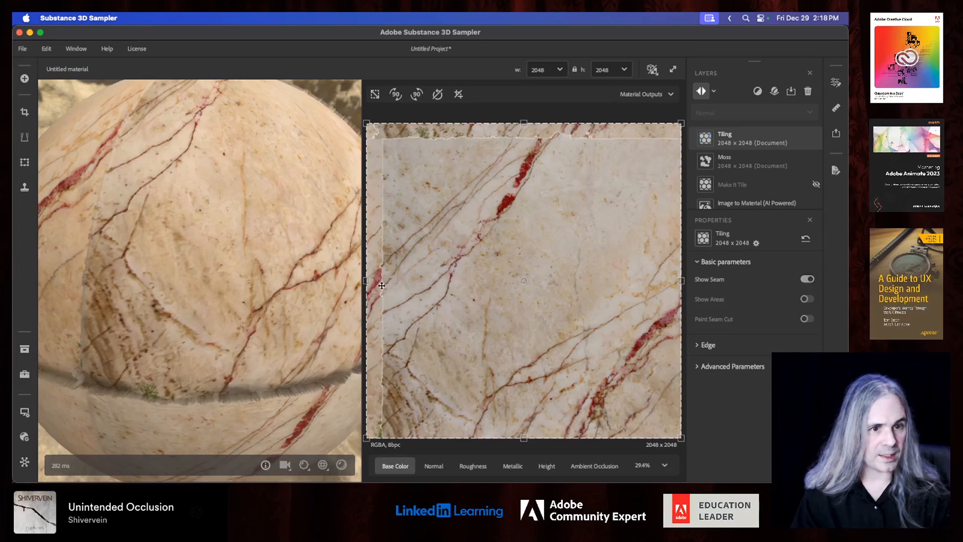
click(808, 299)
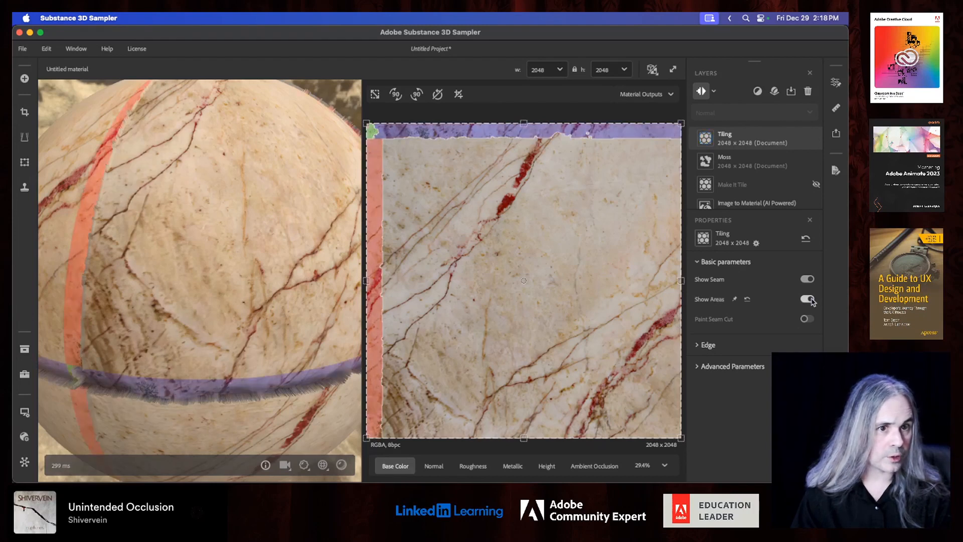
click(807, 279)
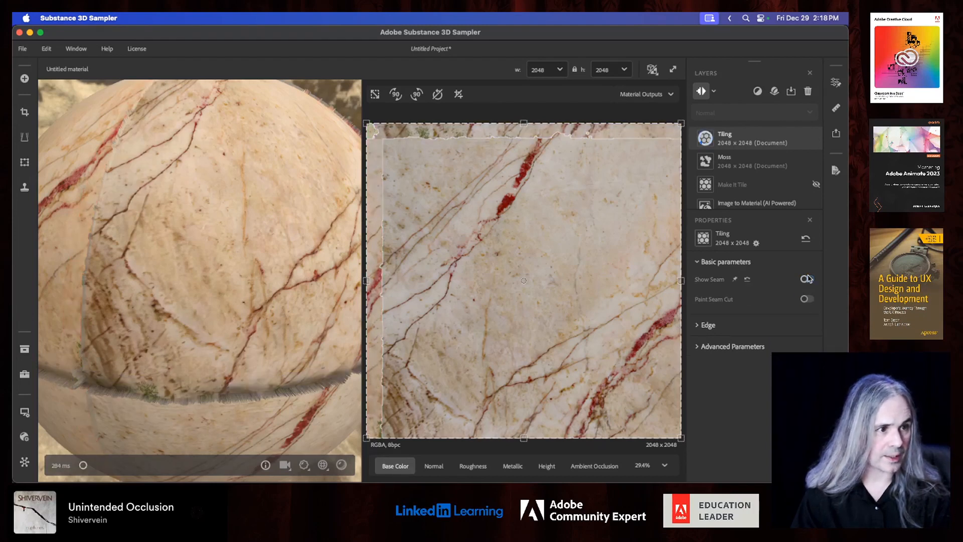
- Set the Tiling filter's edge Threshold to 0.04, Blur to 1.82 and Smoothness to 1.07
click(727, 326)
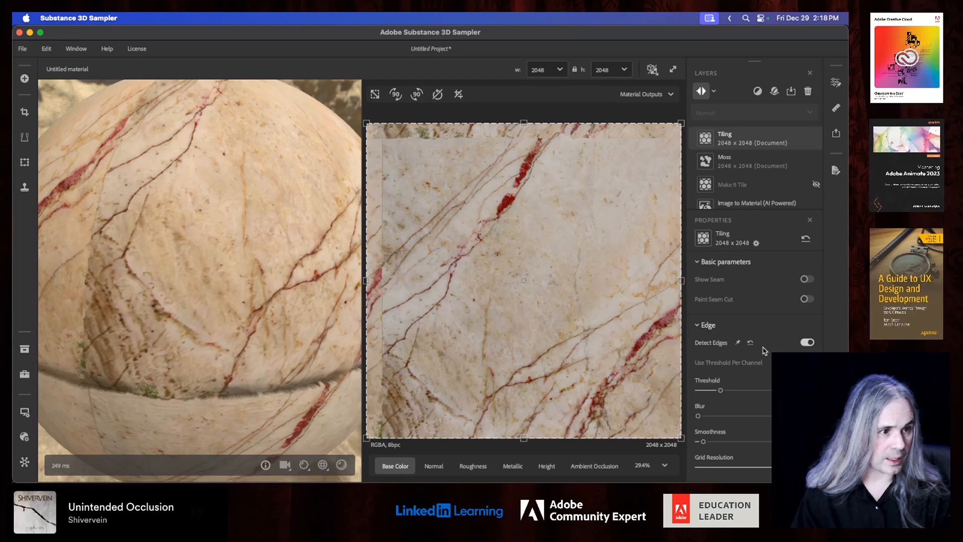
drag(720, 390, 692, 392)
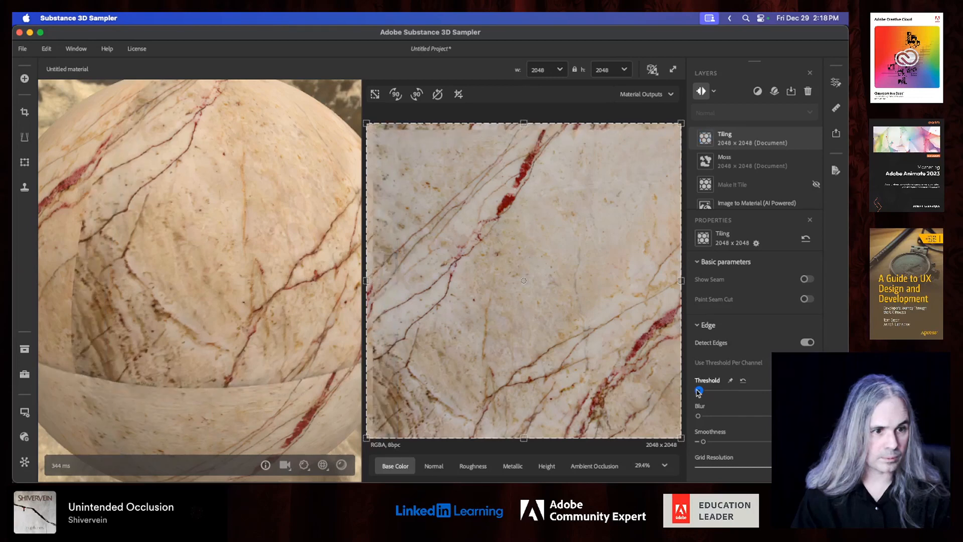
click(730, 416)
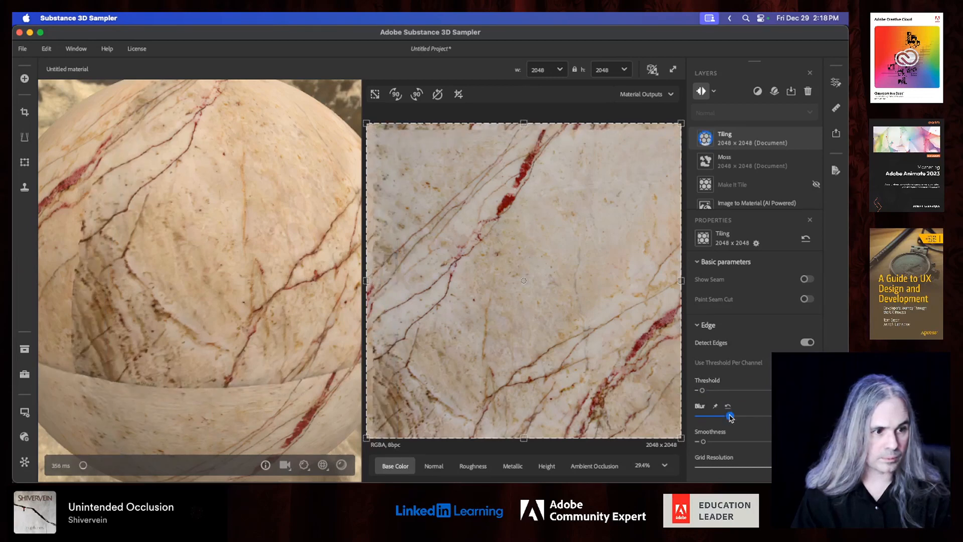
drag(730, 416, 787, 416)
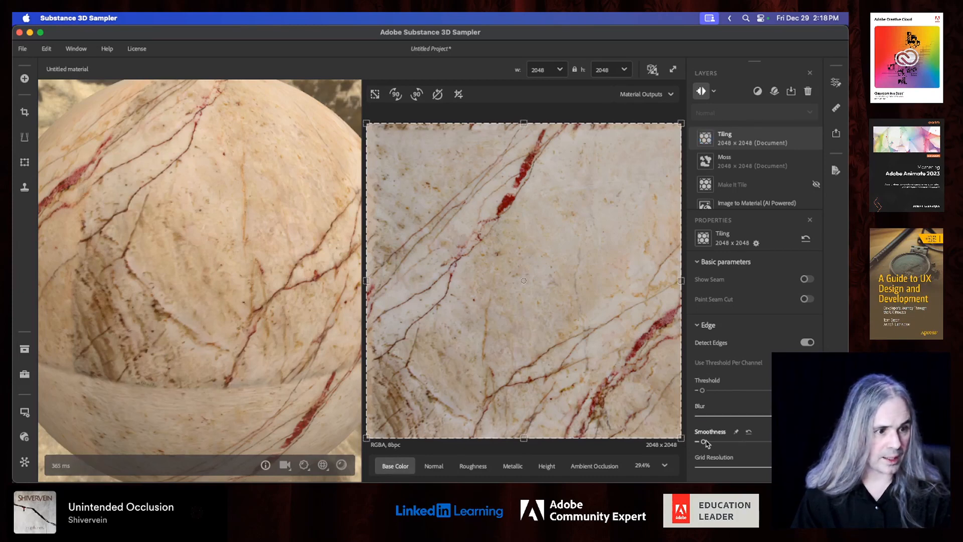
drag(703, 442, 760, 444)
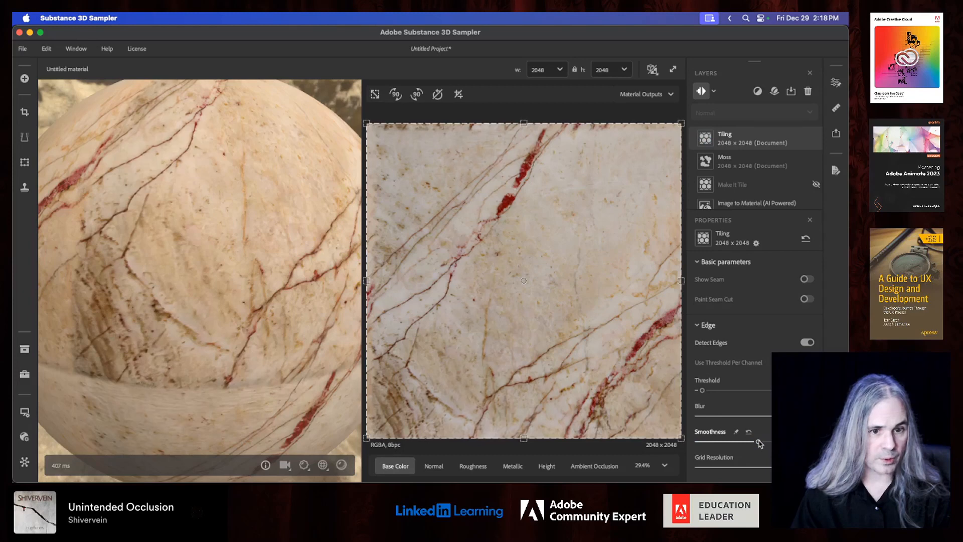
- Try a lower Grid Resolution and a small X Cut Offset for the Tiling filter's edges, and reset both to their defaults
scroll(757, 366, down, 2)
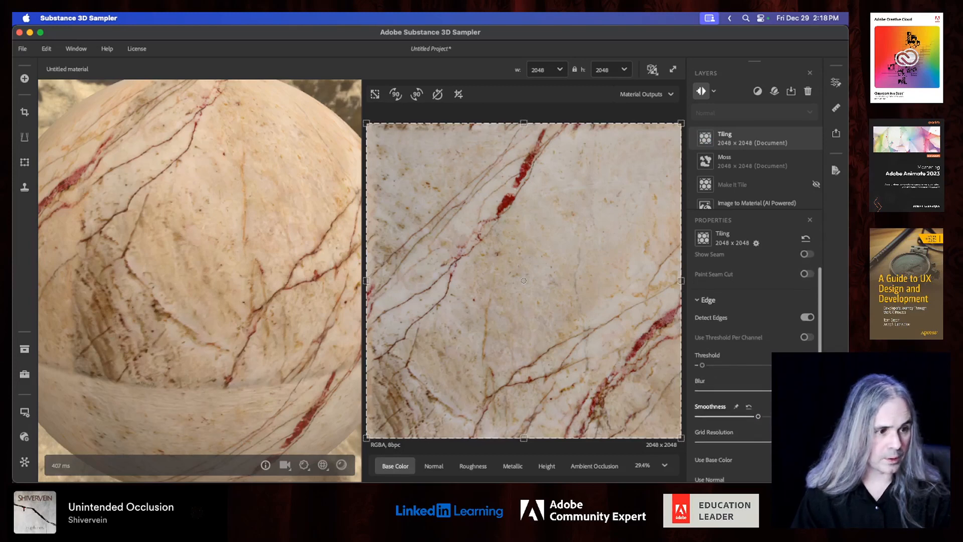
scroll(727, 404, down, 2)
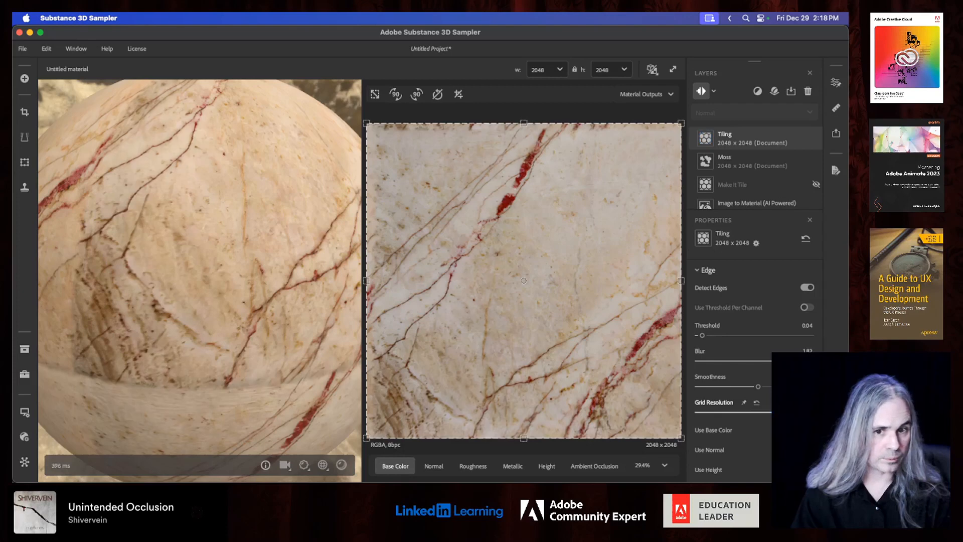
drag(770, 412, 731, 411)
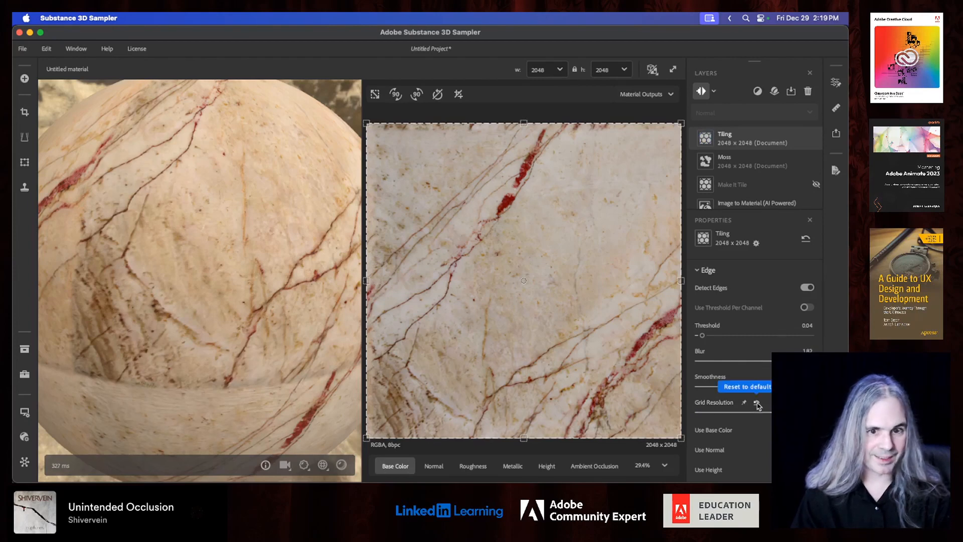
scroll(753, 372, down, 4)
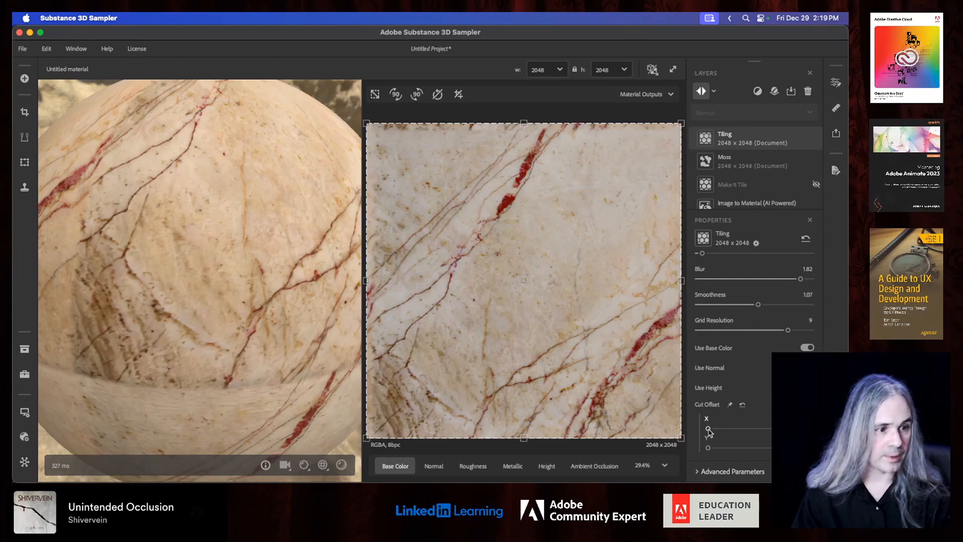
mouse_move(709, 430)
mouse_down()
mouse_move(718, 431)
mouse_move(710, 429)
mouse_up()
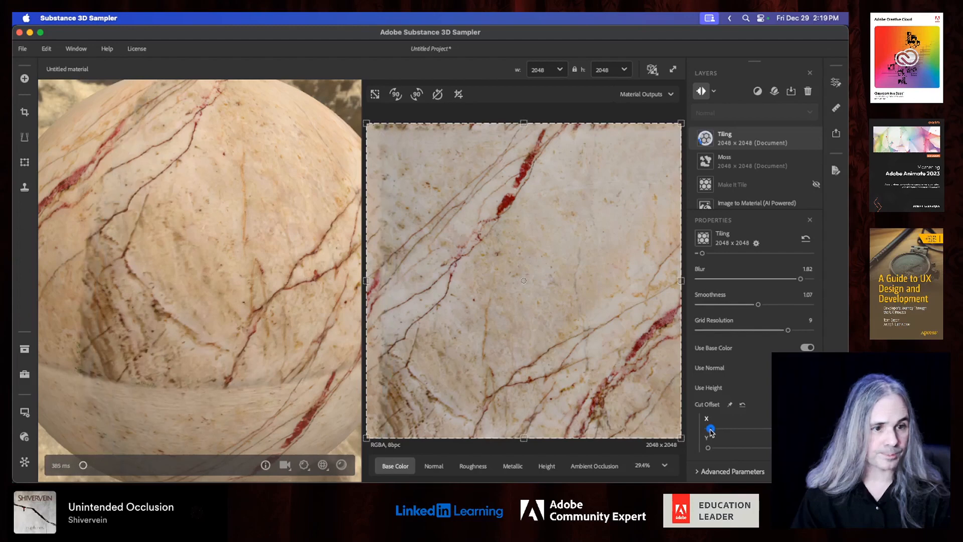
click(743, 404)
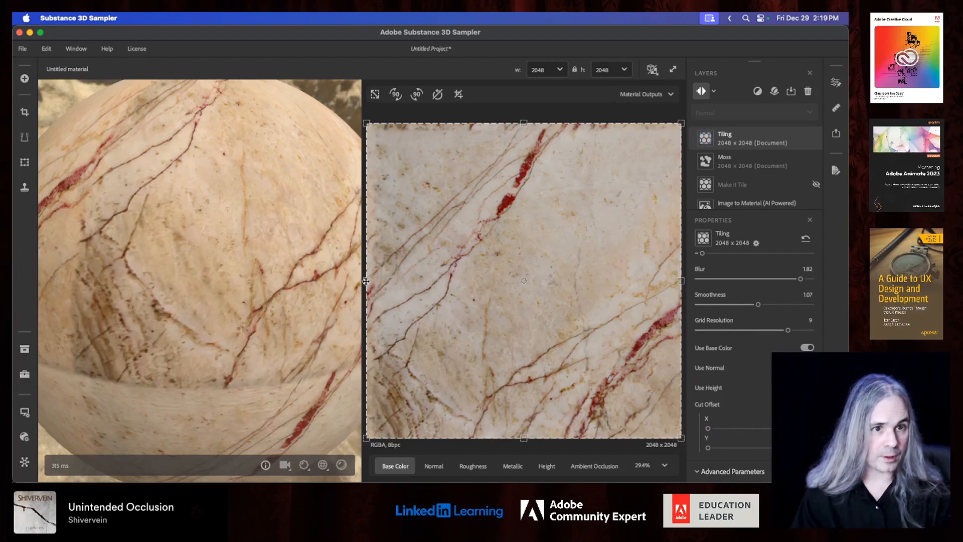
- Shrink the Tiling filter's frame to about three quarters of the texture's size and shift it slightly, checking the seam on the sphere
mouse_move(366, 281)
mouse_down()
mouse_move(393, 281)
mouse_move(385, 281)
mouse_up()
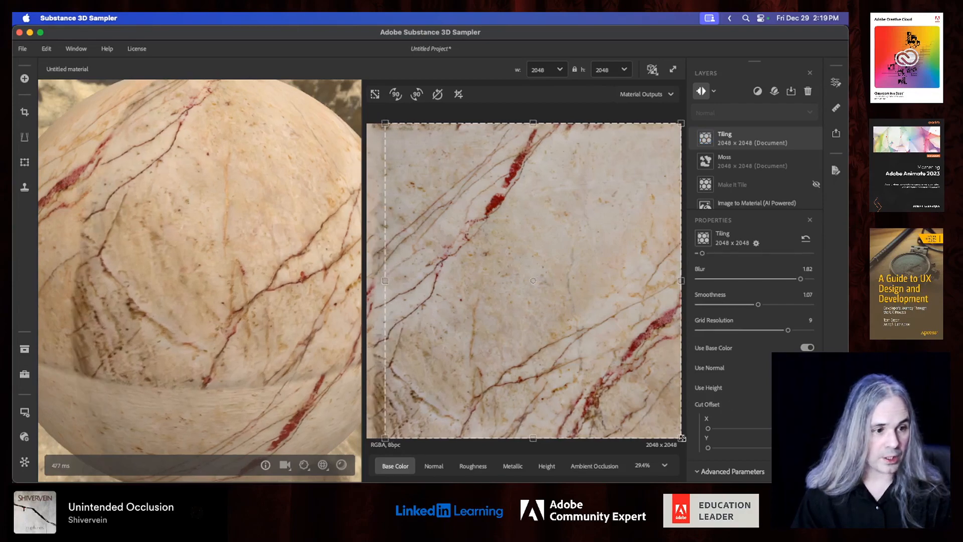
drag(682, 437, 625, 368)
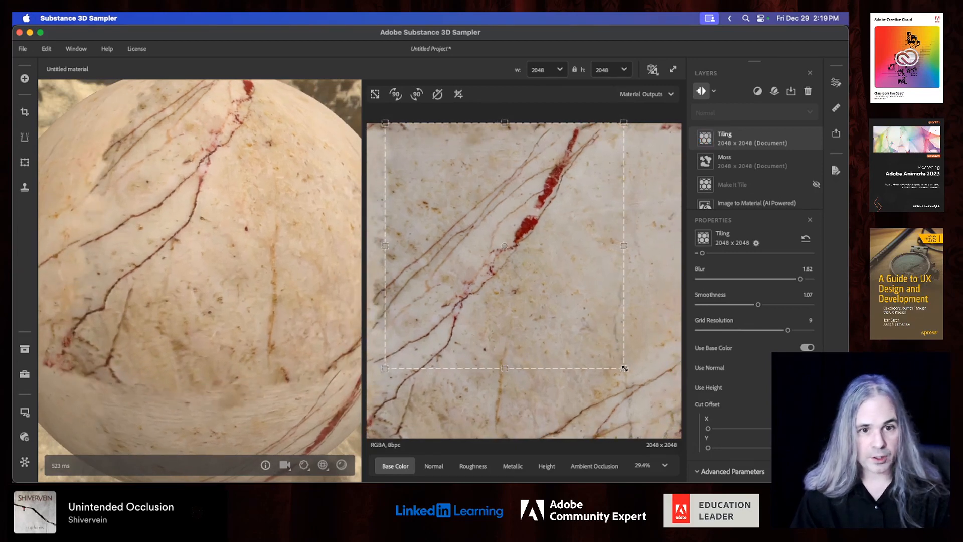
drag(237, 348, 271, 345)
mouse_move(276, 303)
mouse_down()
mouse_move(279, 389)
mouse_move(271, 290)
mouse_up()
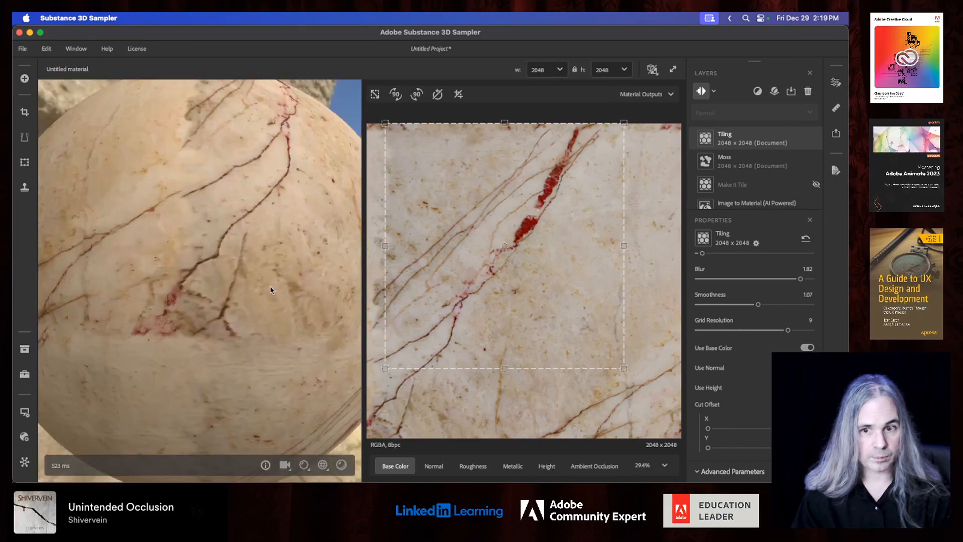
drag(215, 348, 61, 350)
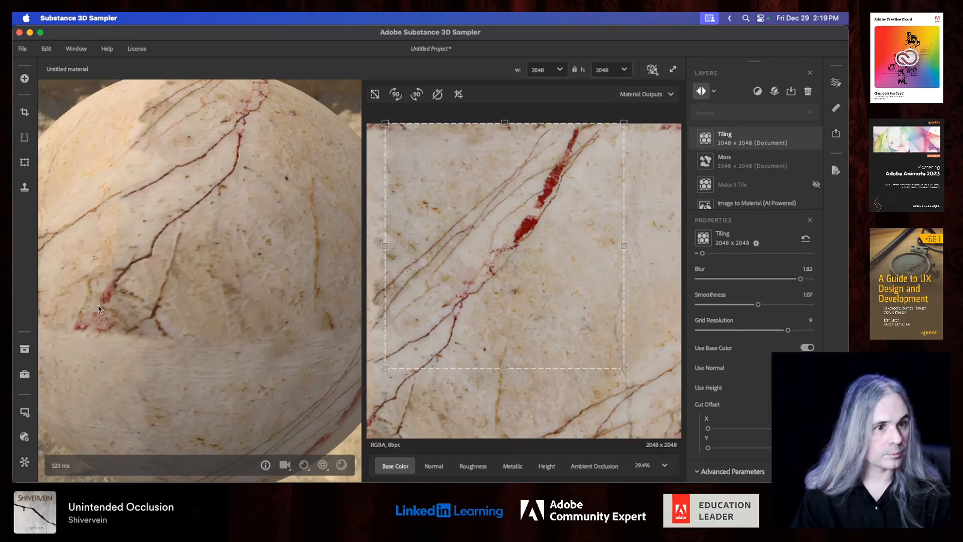
drag(511, 333, 520, 333)
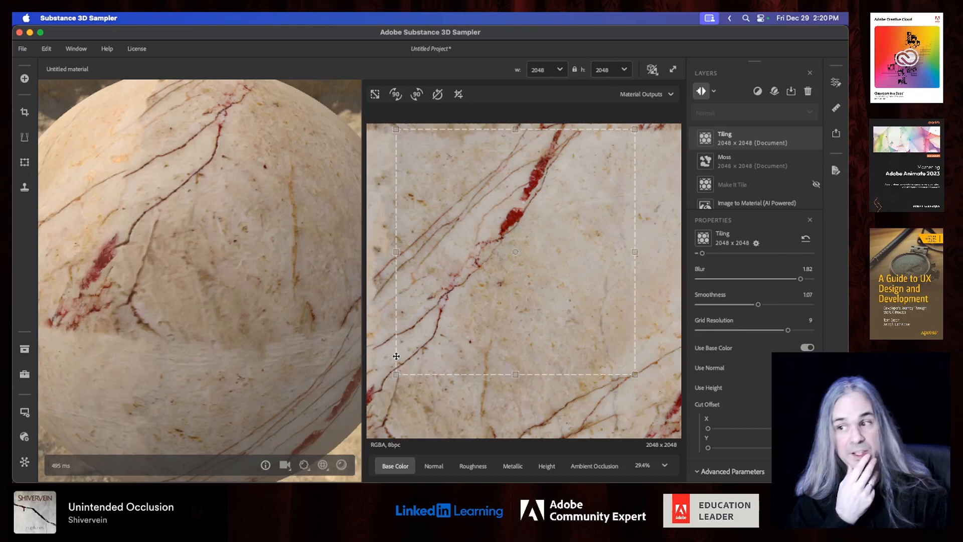
- Reorder the layers so Moss is on top, followed by Make It Tile and Tiling, and make the Make It Tile layer visible again
click(766, 162)
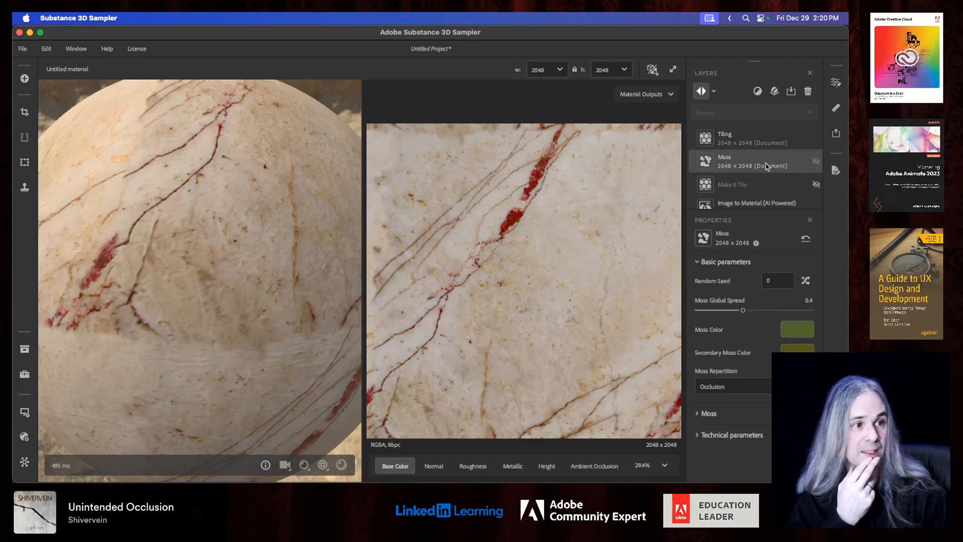
drag(757, 162, 759, 136)
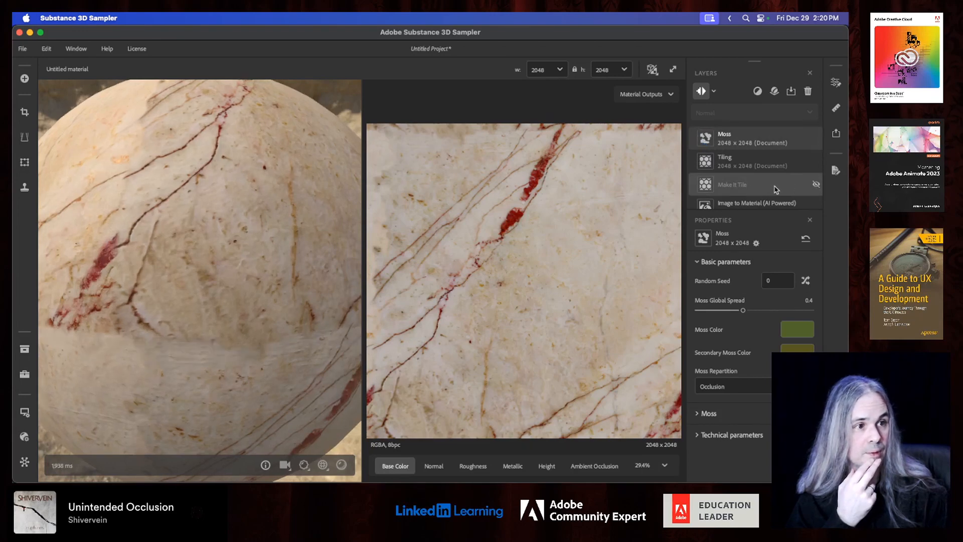
drag(775, 185, 775, 160)
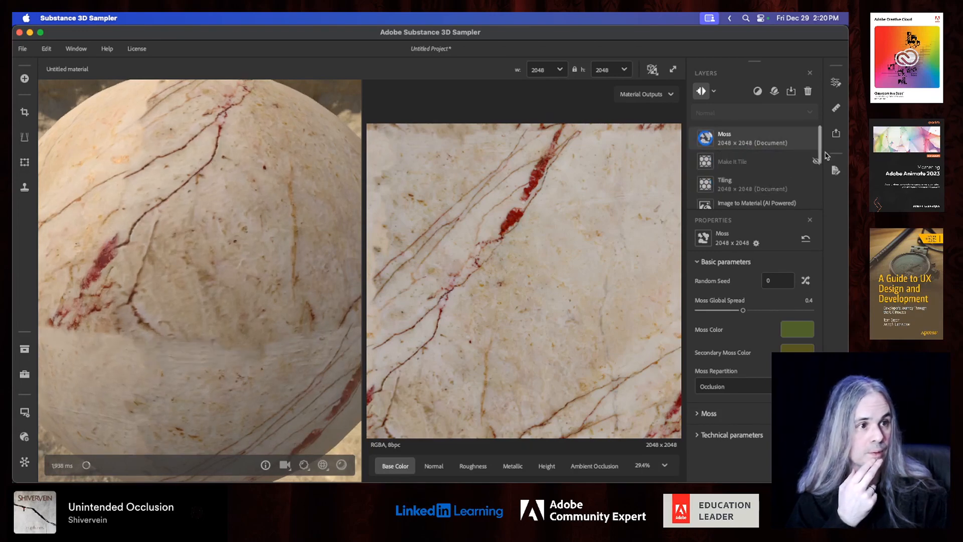
click(816, 161)
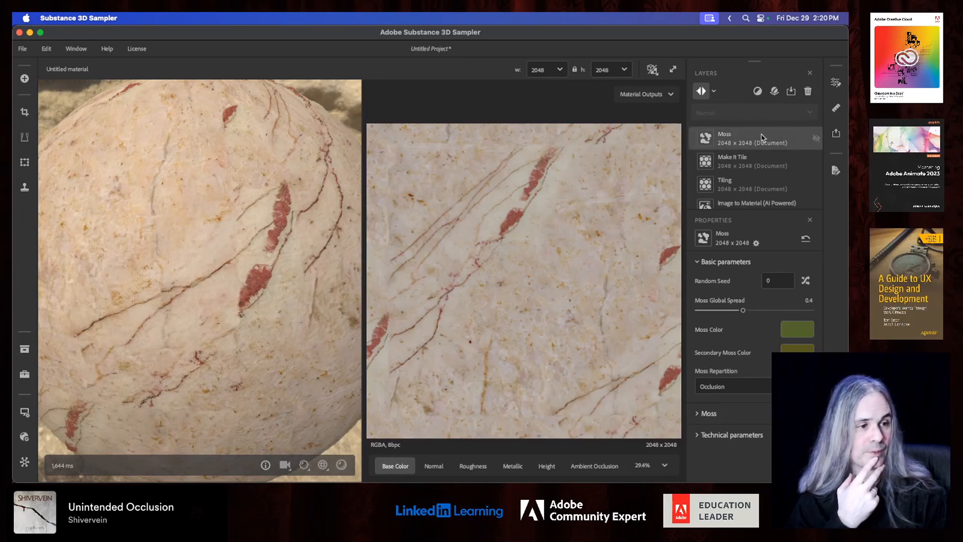
- Set the Moss filter's Moss Color to dark red #7C0000
click(801, 330)
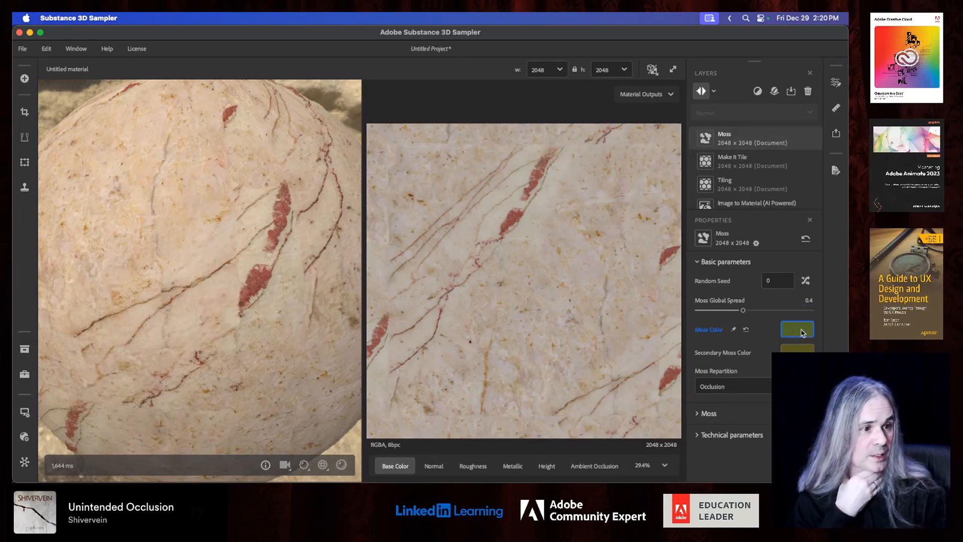
drag(415, 319, 380, 320)
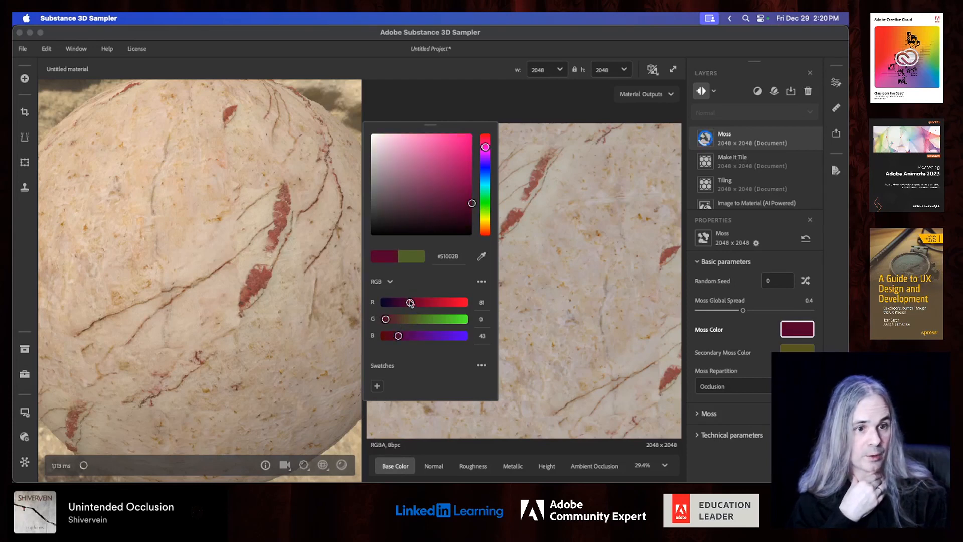
drag(398, 336, 385, 336)
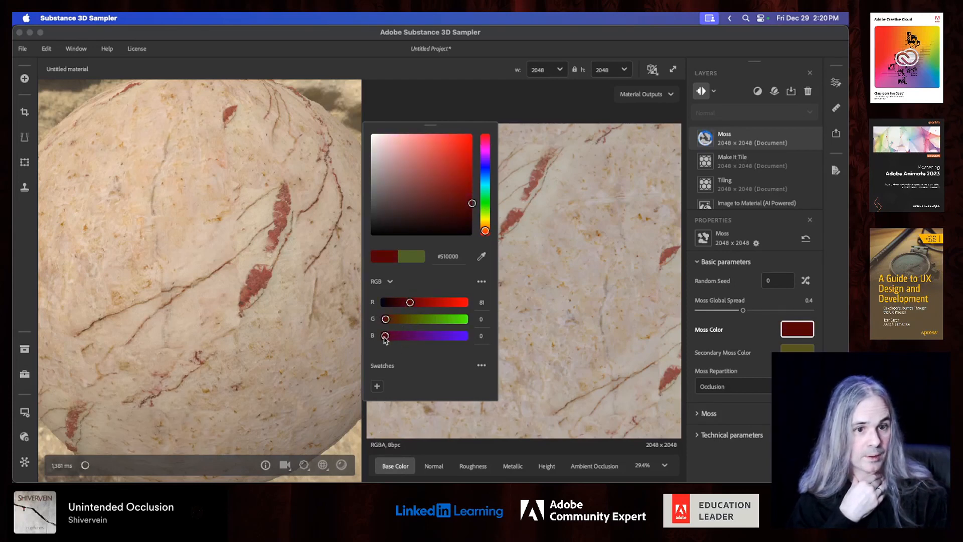
drag(414, 302, 424, 303)
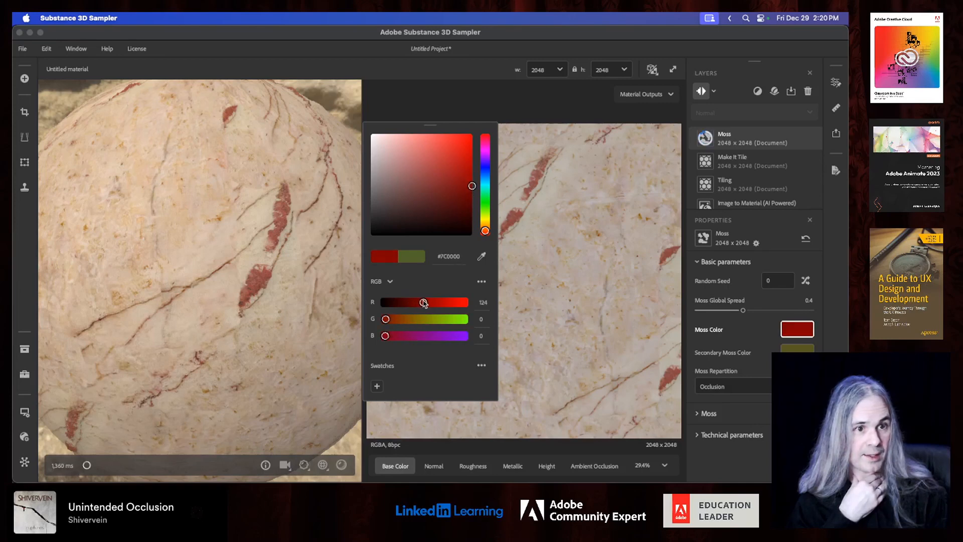
- Raise the Moss filter's Moss Global Spread to 0.91
click(739, 311)
drag(746, 311, 793, 312)
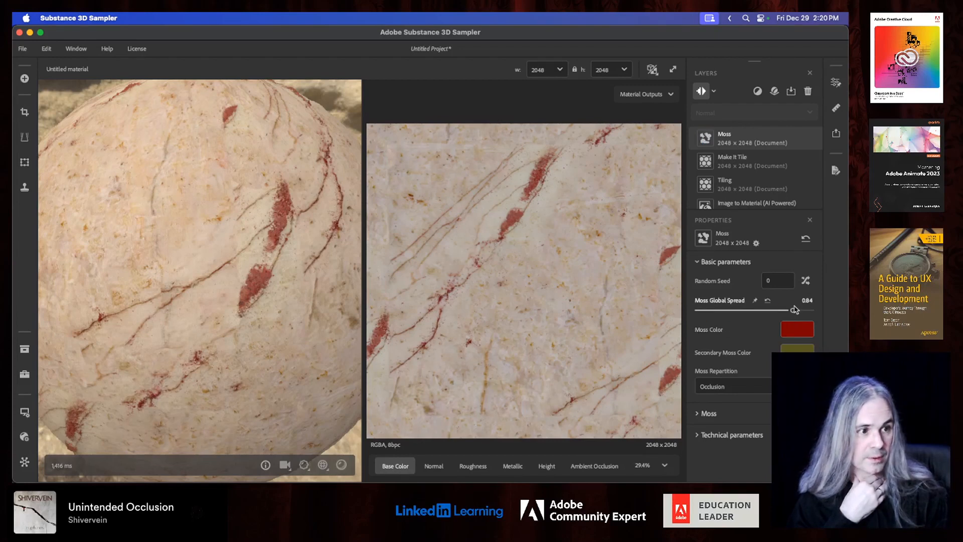
drag(792, 311, 801, 311)
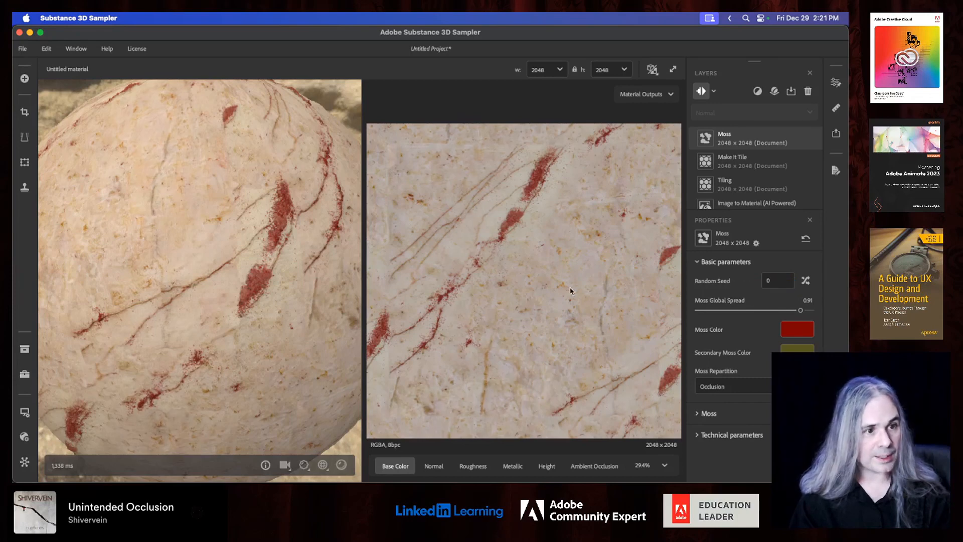
- Set the Moss filter's Secondary Moss Color to a muted purple, RGB 110, 102, 152
click(797, 348)
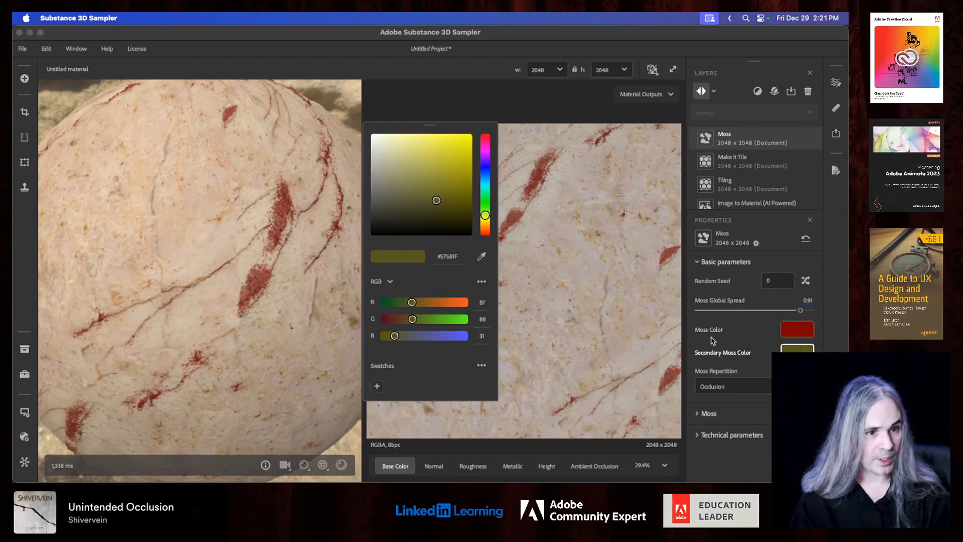
click(485, 166)
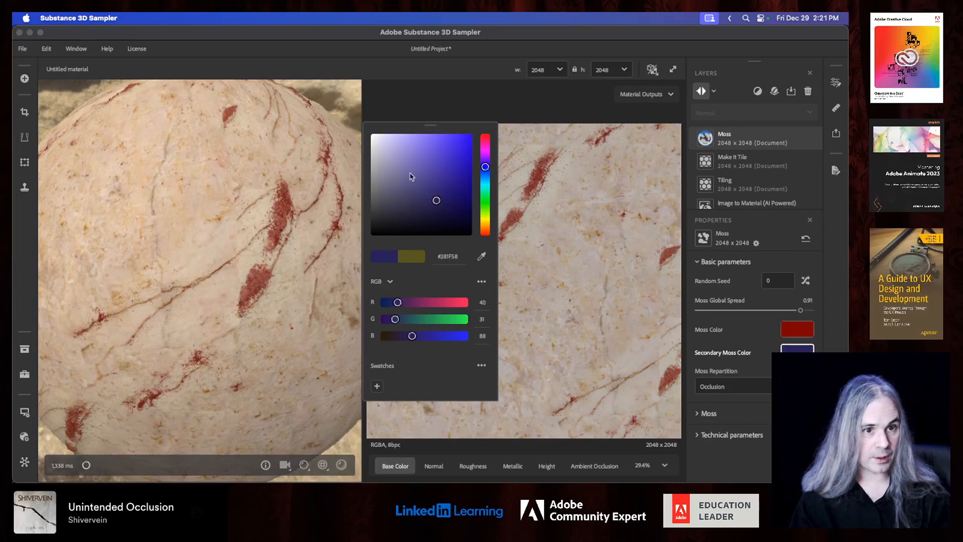
drag(410, 177, 405, 176)
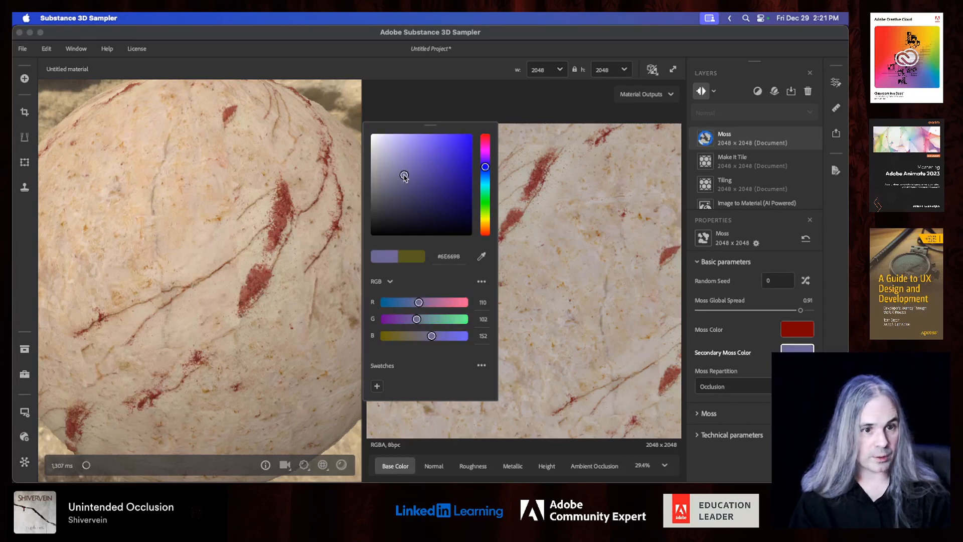
click(768, 403)
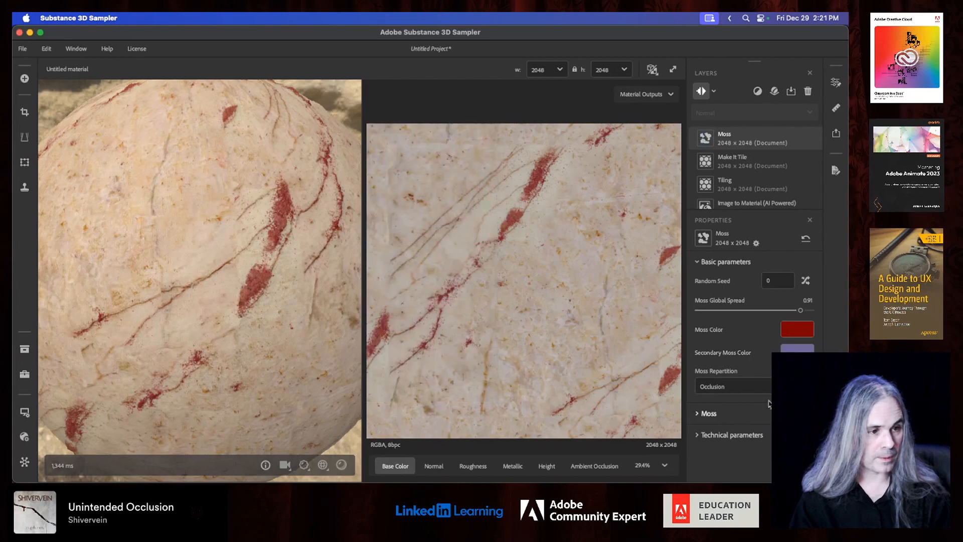
- Set Moss Flowers Size to 0.85 and raise Moss Bump Intensity to slightly under half of its range
click(709, 413)
scroll(763, 416, down, 2)
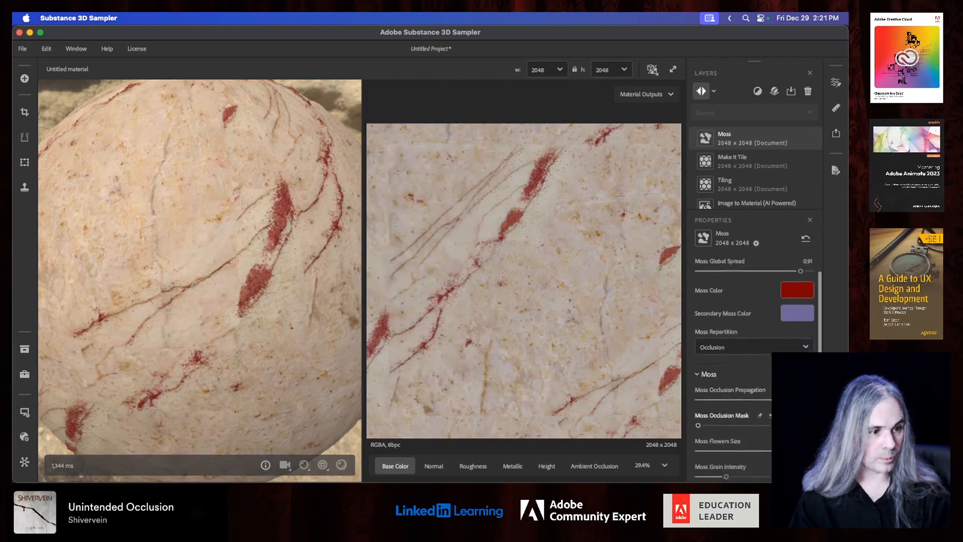
scroll(763, 414, down, 4)
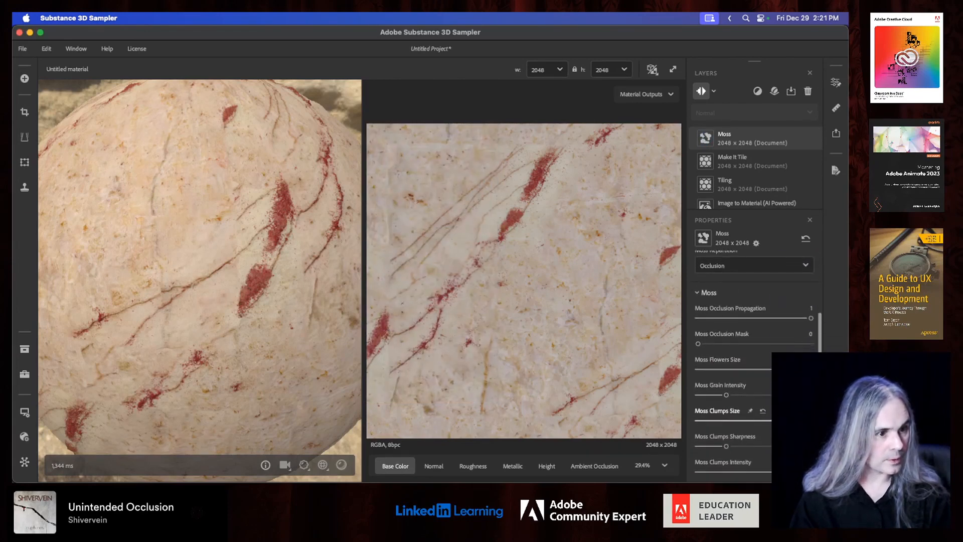
scroll(763, 393, down, 1)
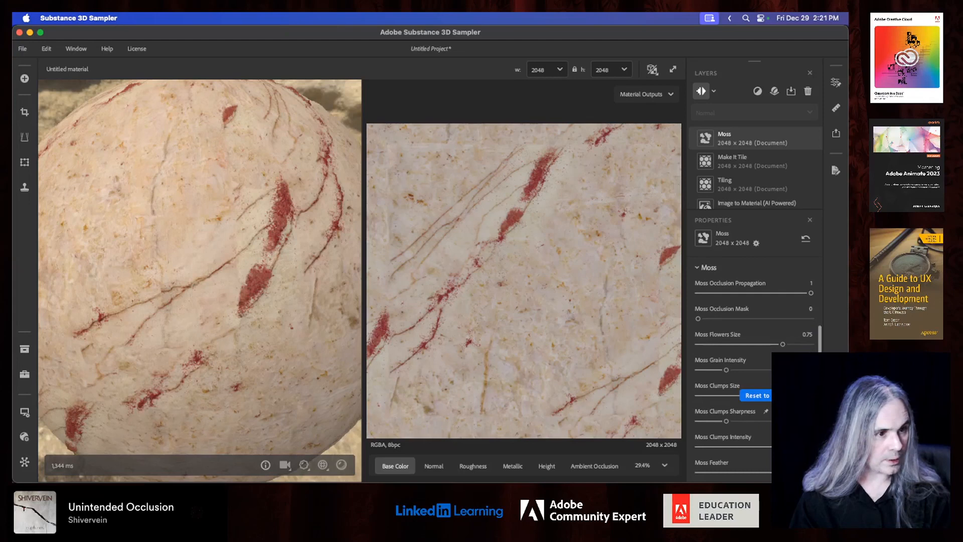
click(793, 344)
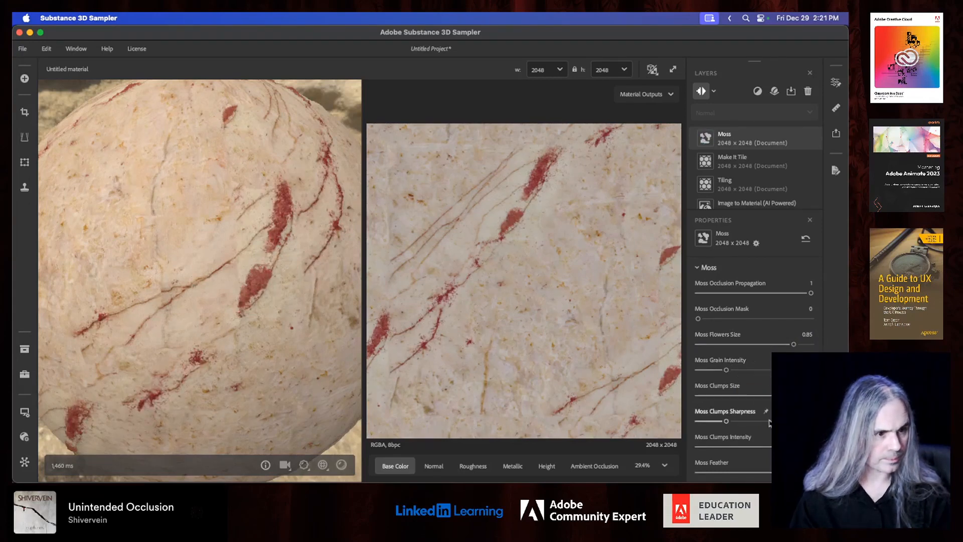
scroll(756, 432, down, 3)
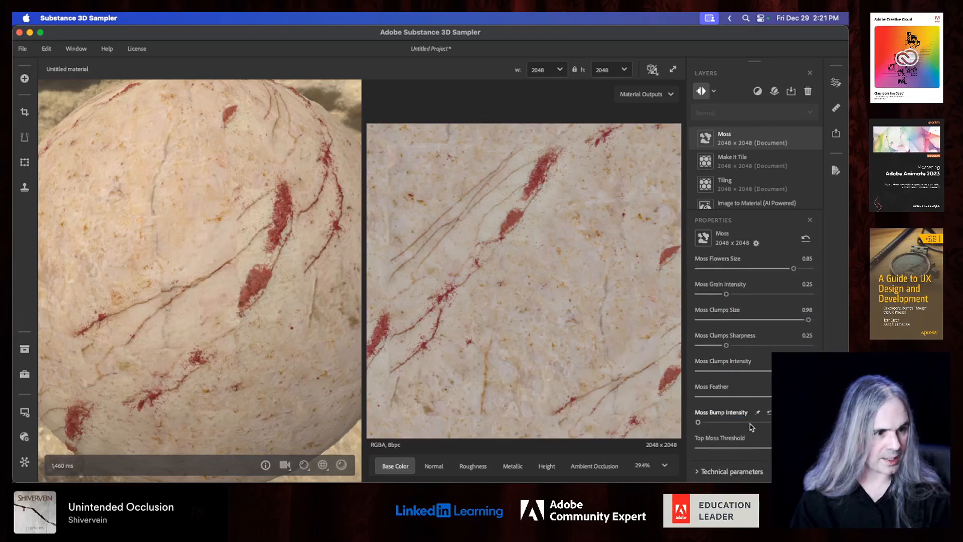
click(749, 423)
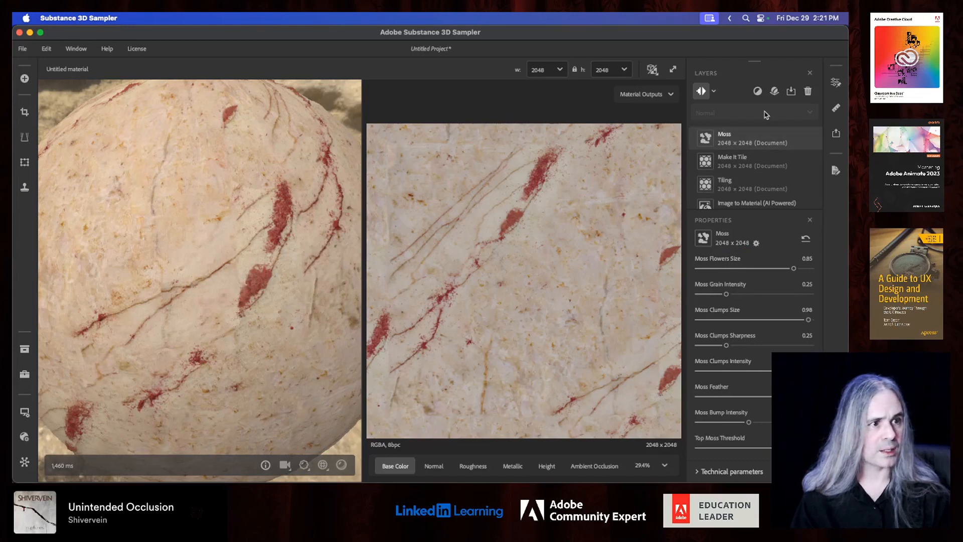
- Add a Dirt filter to the material and move it directly beneath the Moss layer
click(757, 92)
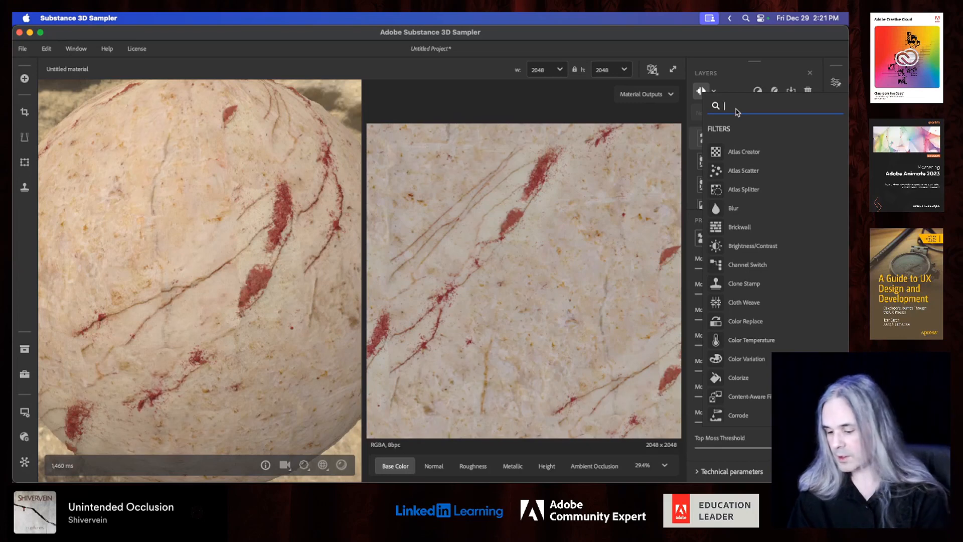
text(di)
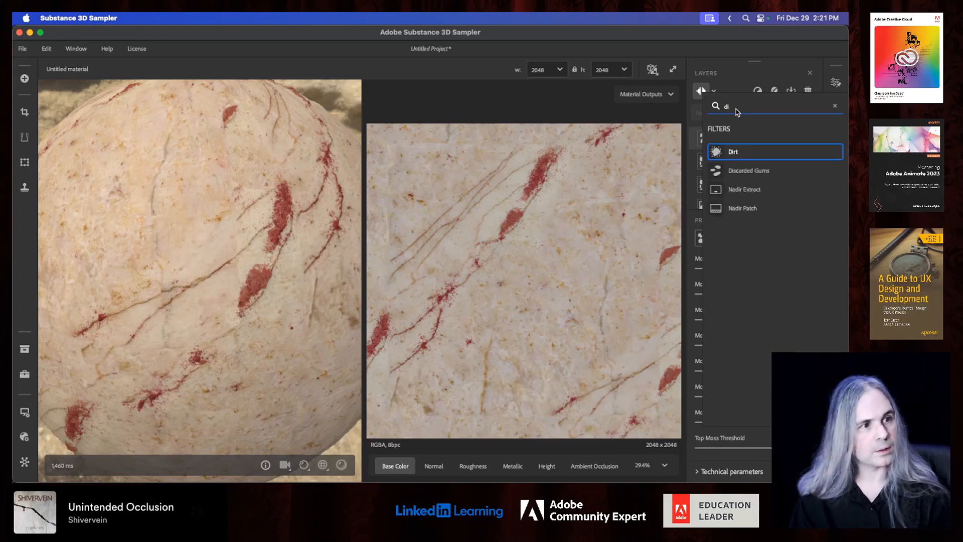
click(755, 155)
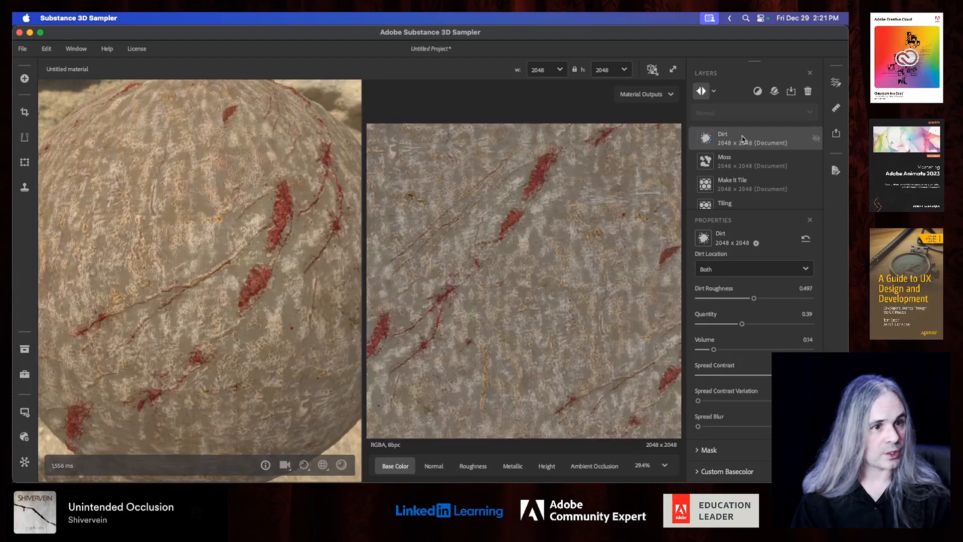
drag(743, 139, 746, 169)
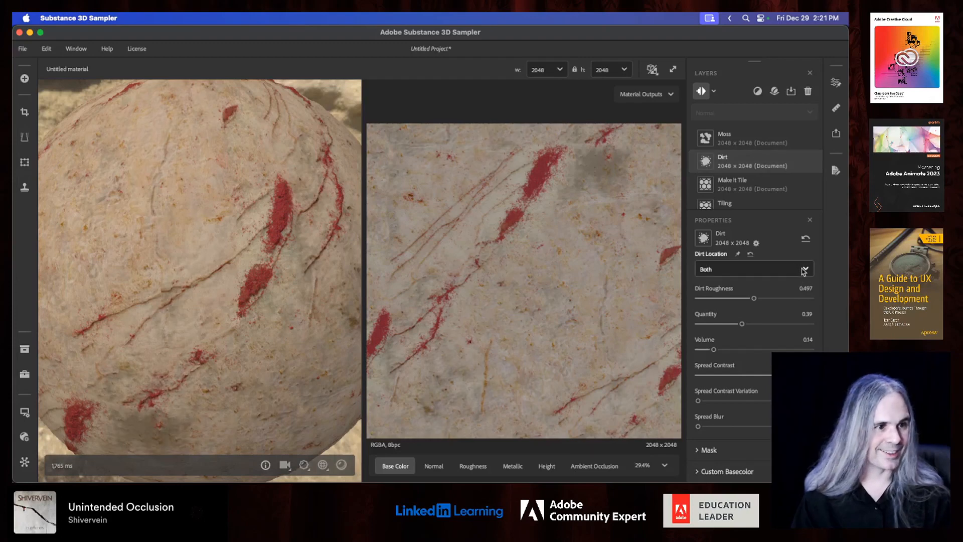
- Apply the Dirt - Light preset to the Dirt filter and inspect the sphere from several sides
scroll(793, 306, up, 5)
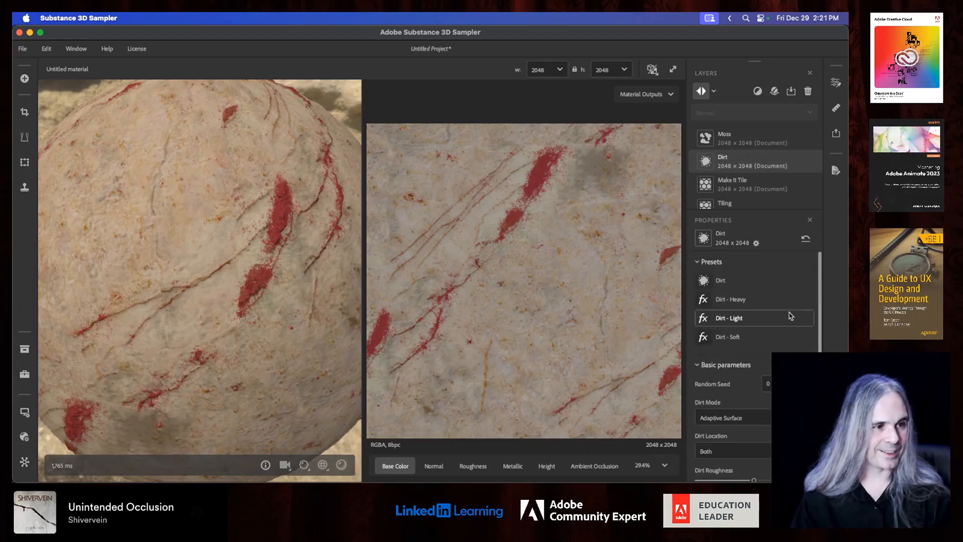
click(755, 323)
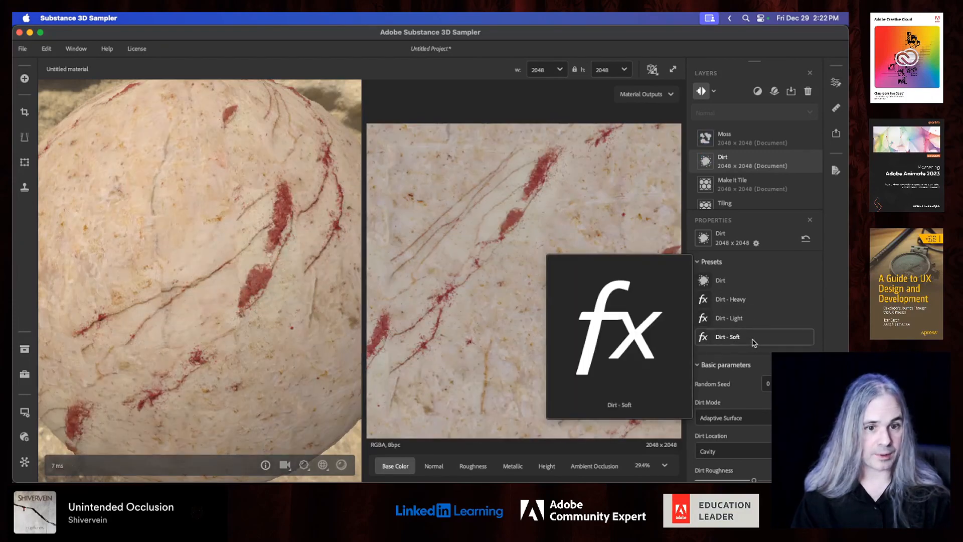
mouse_move(266, 316)
mouse_down()
mouse_move(176, 318)
mouse_move(148, 281)
mouse_up()
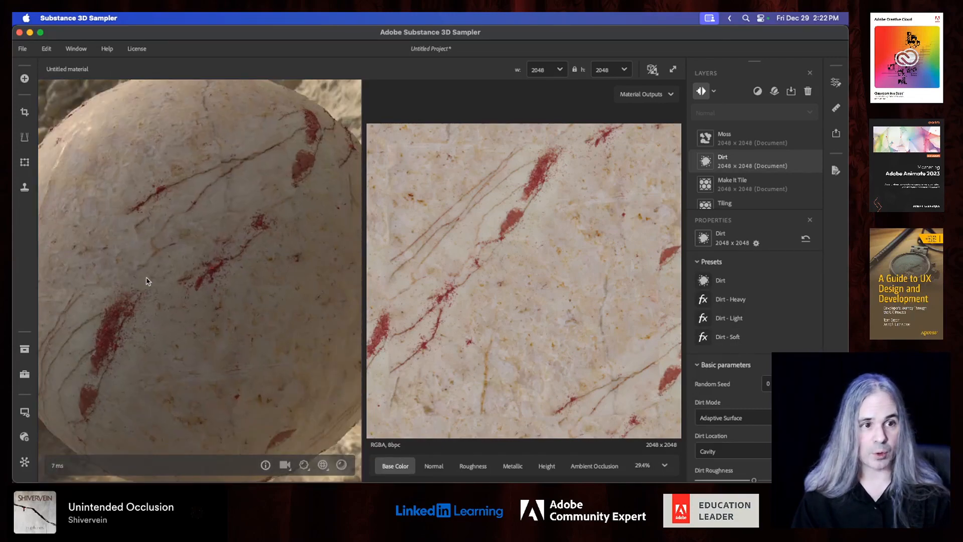
drag(155, 273, 307, 303)
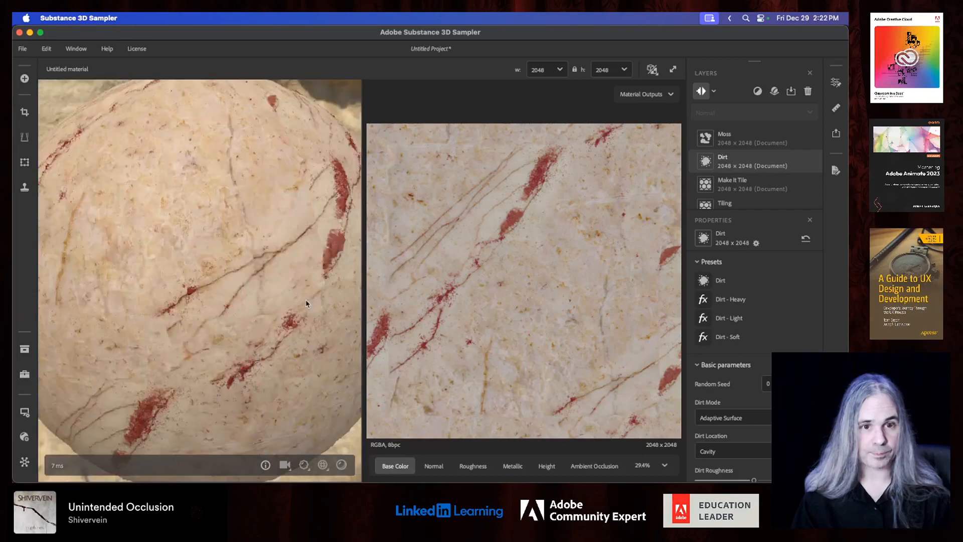
mouse_move(223, 287)
mouse_down()
mouse_move(350, 297)
mouse_move(320, 297)
mouse_up()
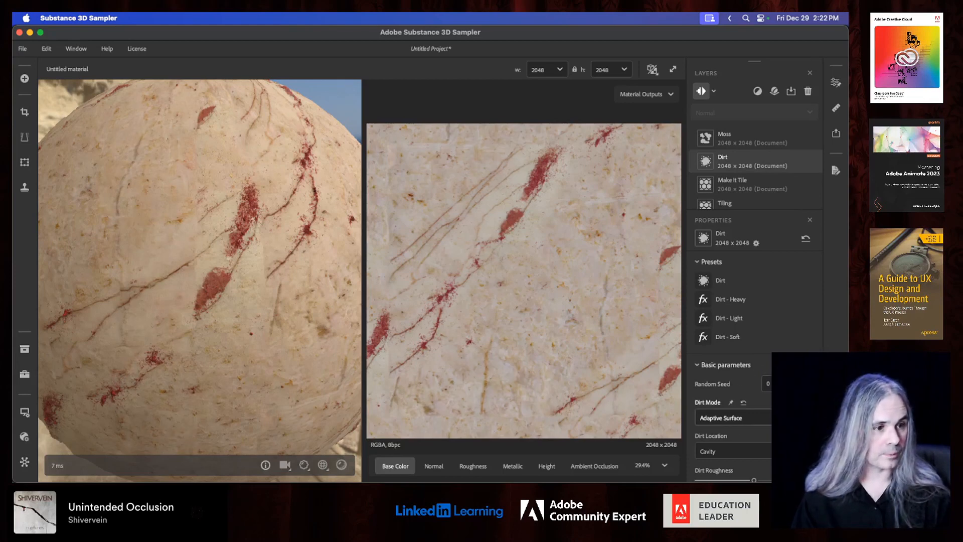
- Randomize the Dirt filter's Random Seed and choose Cavity as its Dirt Location
click(804, 384)
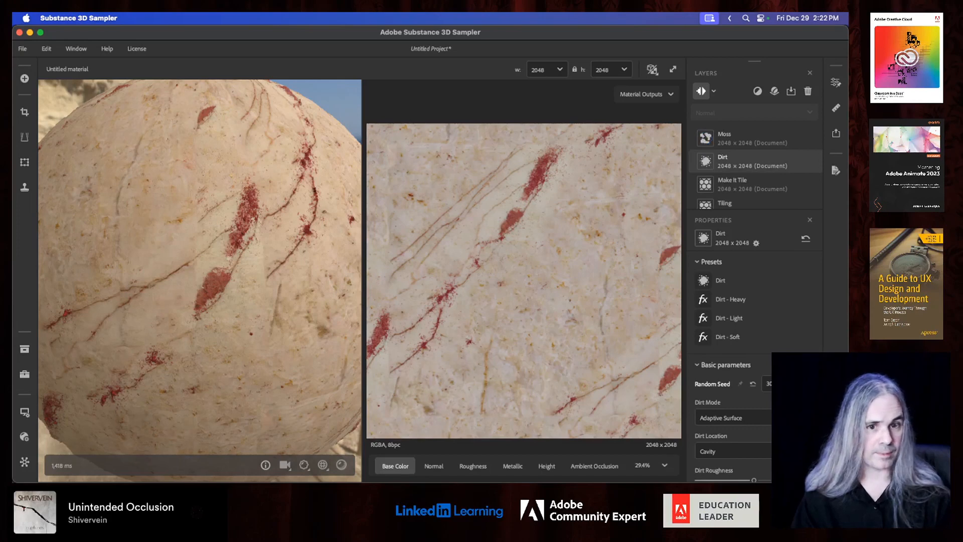
scroll(752, 435, down, 3)
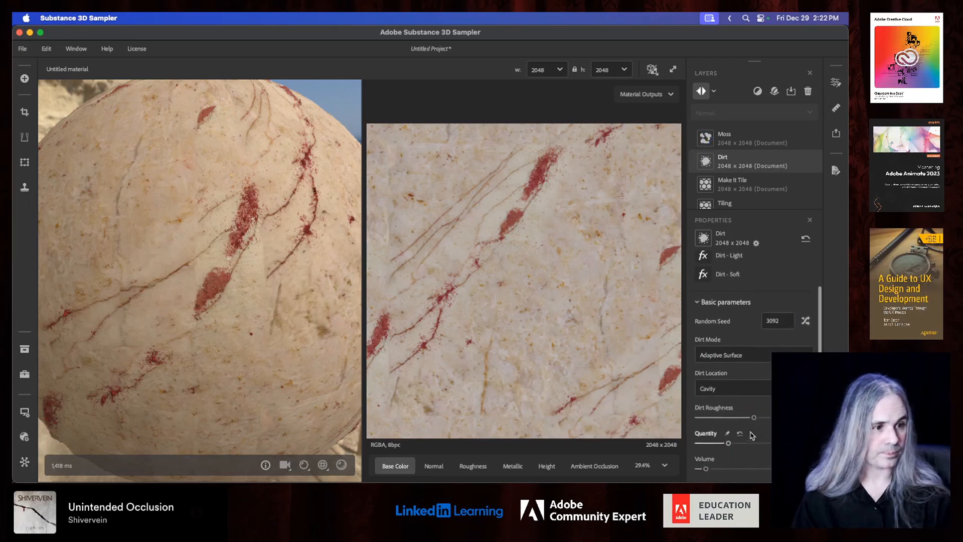
scroll(750, 432, down, 1)
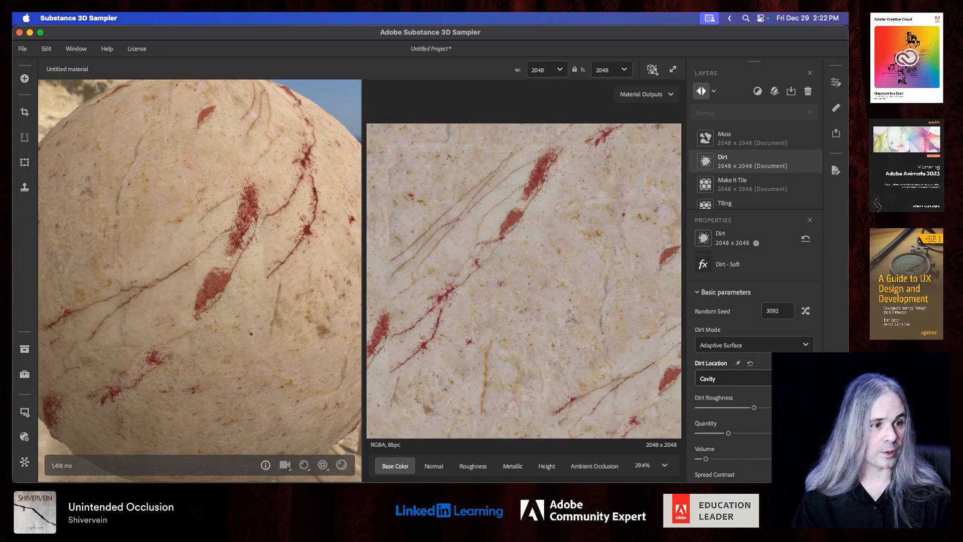
click(733, 378)
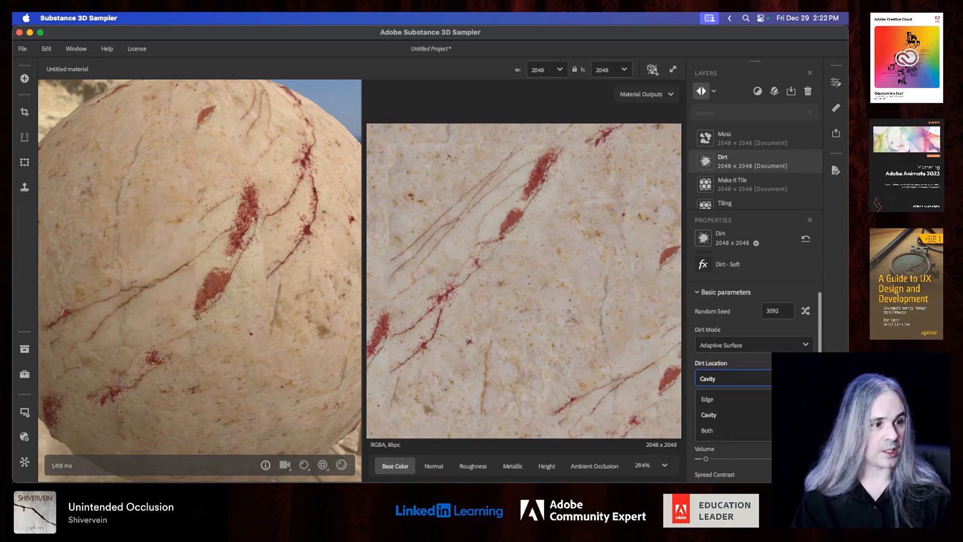
click(750, 414)
scroll(768, 424, down, 2)
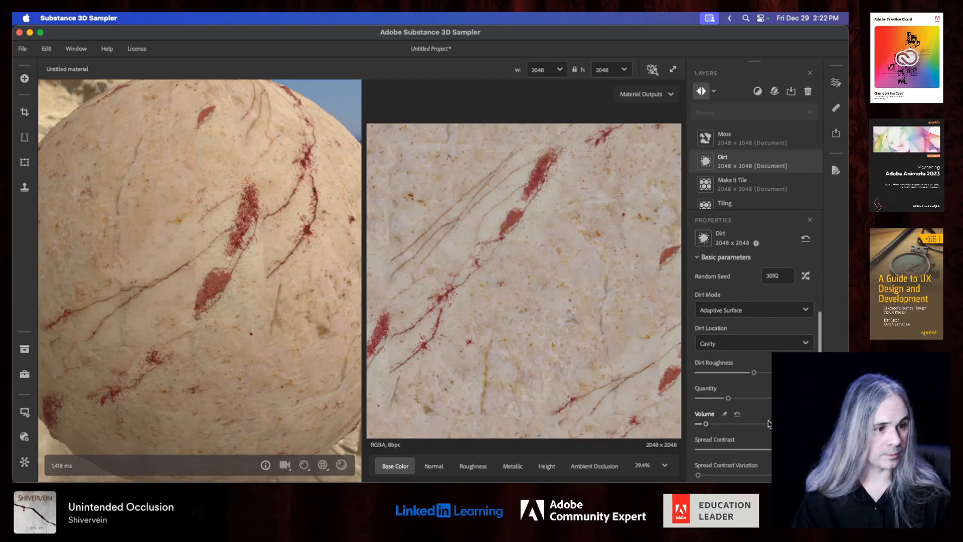
- Raise the Dirt filter's Quantity to just under half and its Volume slightly, check the sphere, and select the Moss layer
click(728, 398)
drag(727, 399, 797, 398)
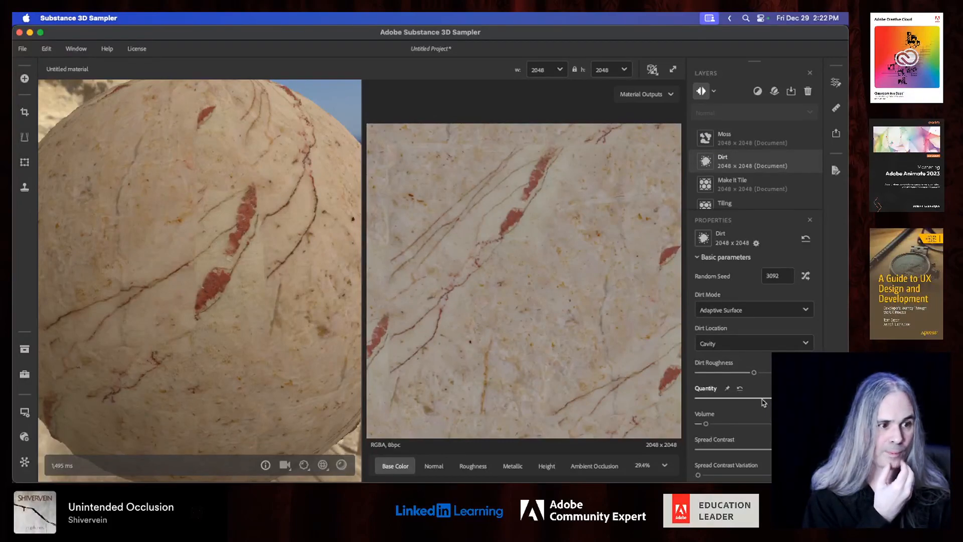
drag(763, 402, 751, 398)
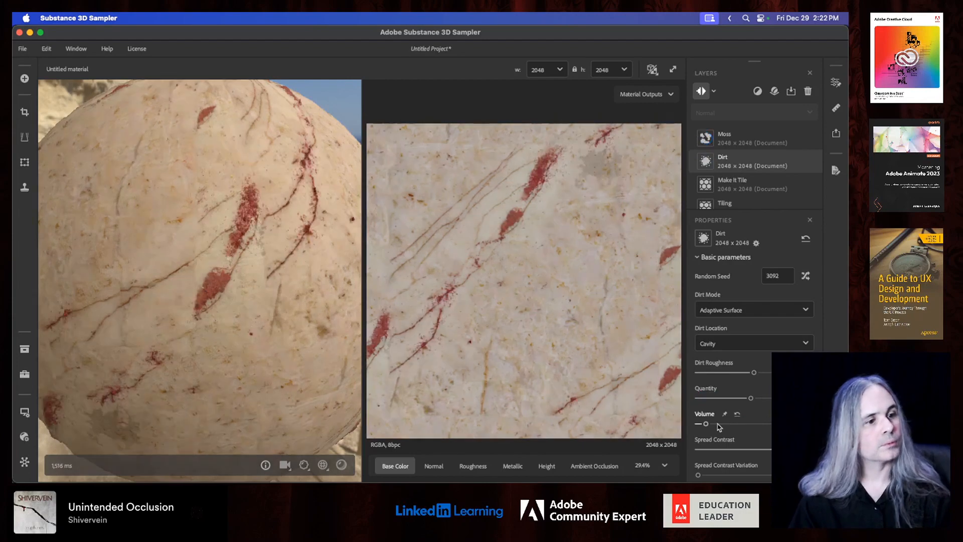
click(717, 423)
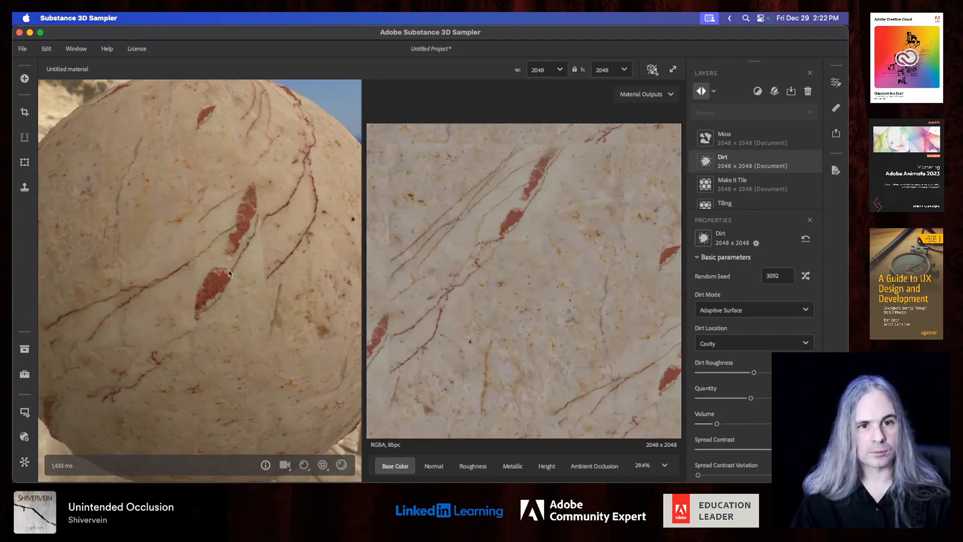
drag(212, 270, 113, 232)
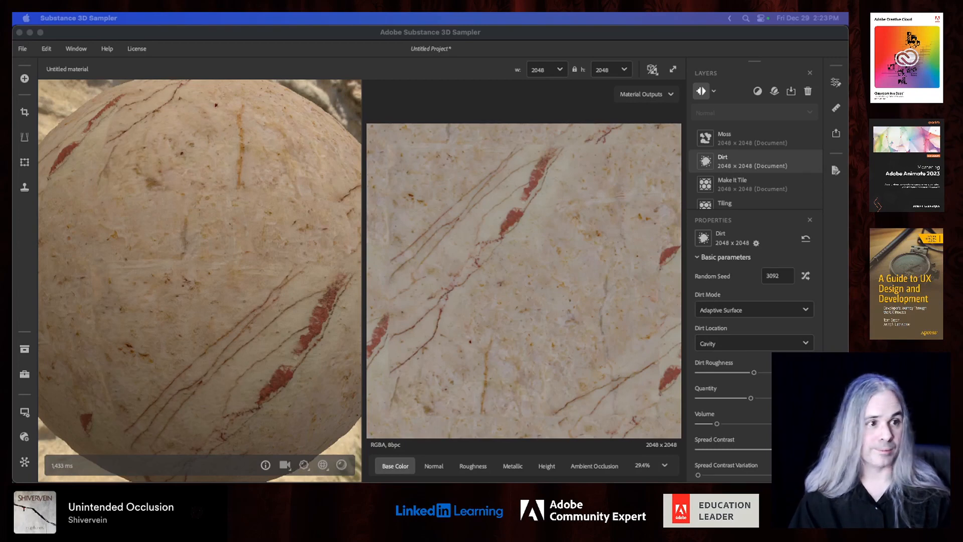
click(787, 137)
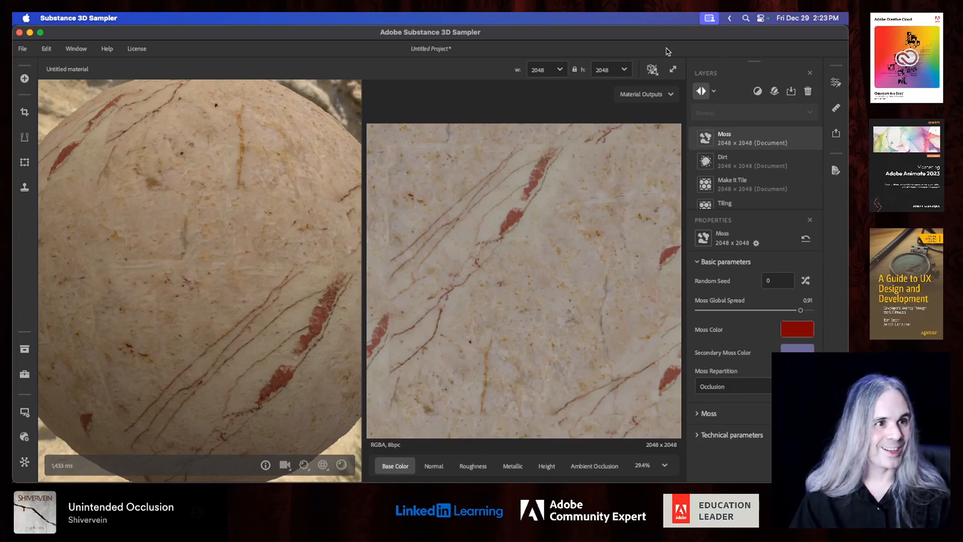
- Show only the 3D view, examine the marble sphere up close and from afar, and rotate the environment lighting around it
click(653, 69)
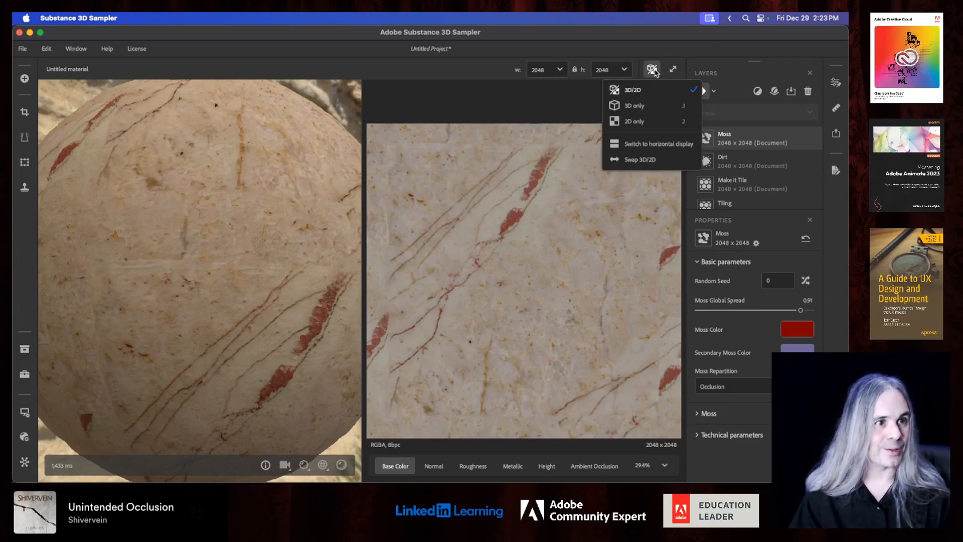
click(645, 111)
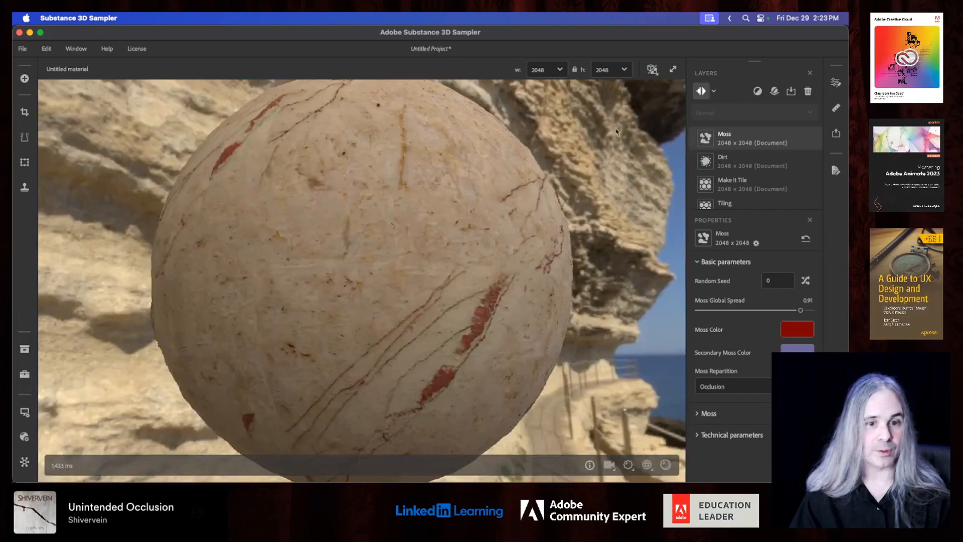
scroll(420, 273, down, 5)
scroll(421, 273, up, 10)
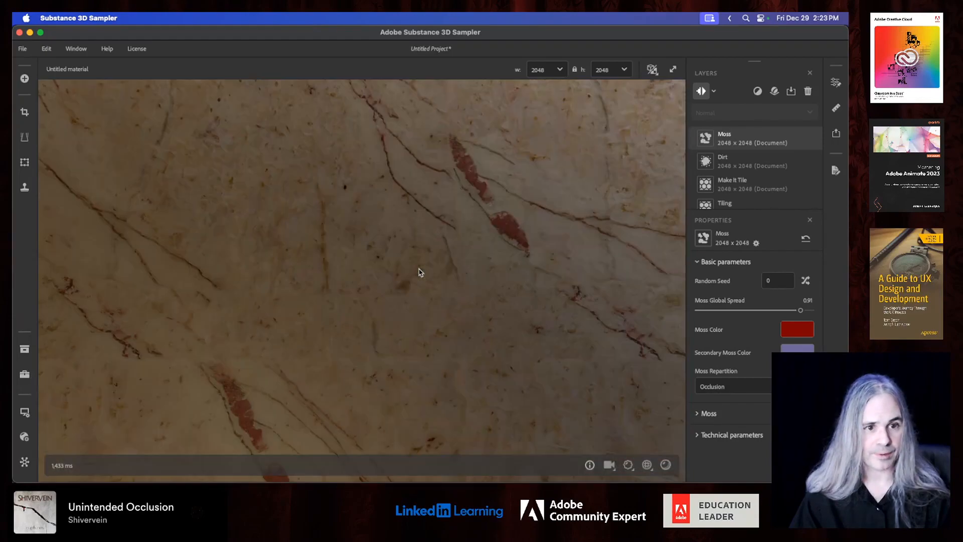
scroll(421, 273, down, 3)
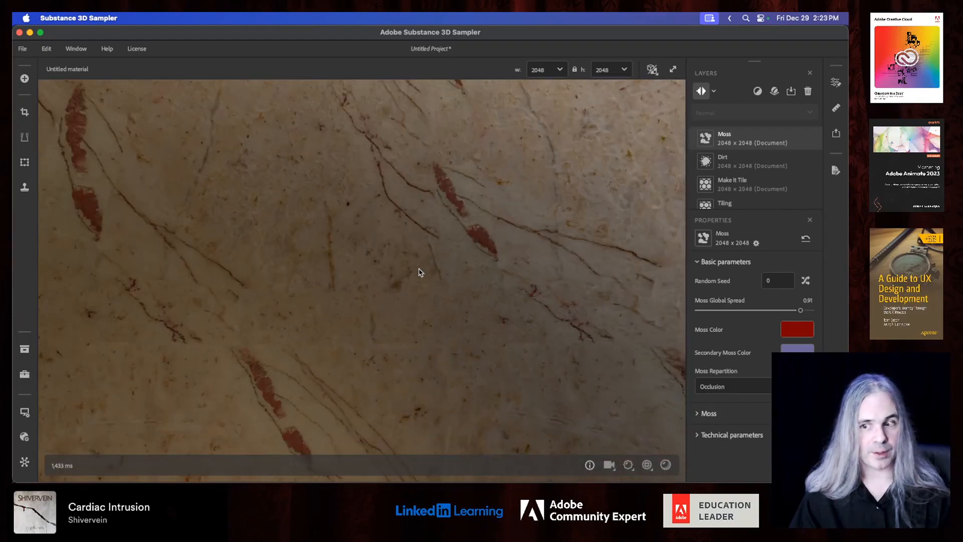
scroll(420, 272, down, 5)
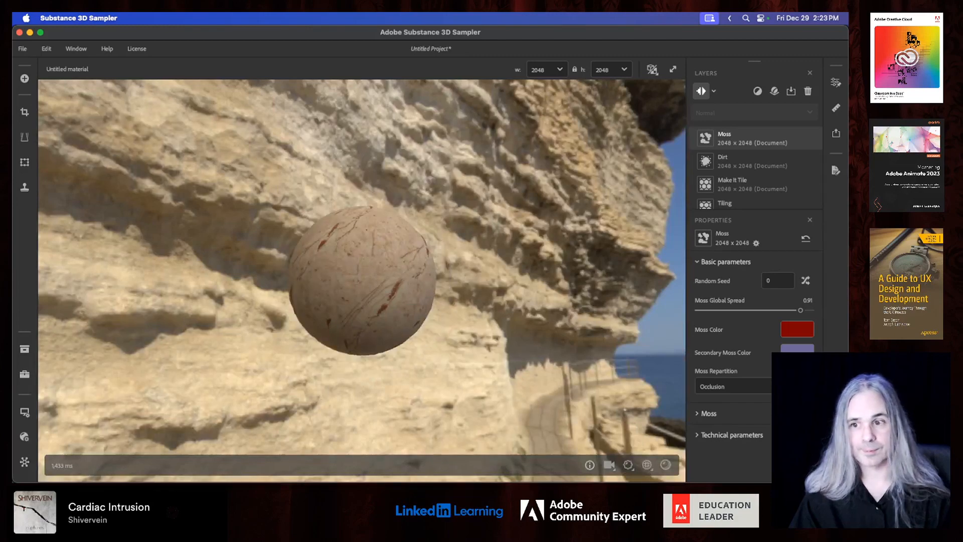
scroll(421, 259, up, 6)
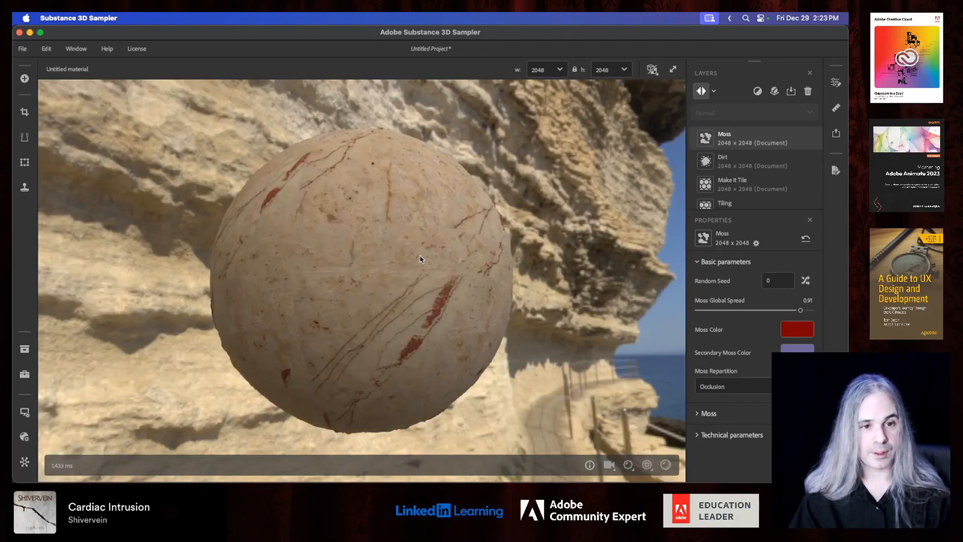
scroll(421, 258, down, 2)
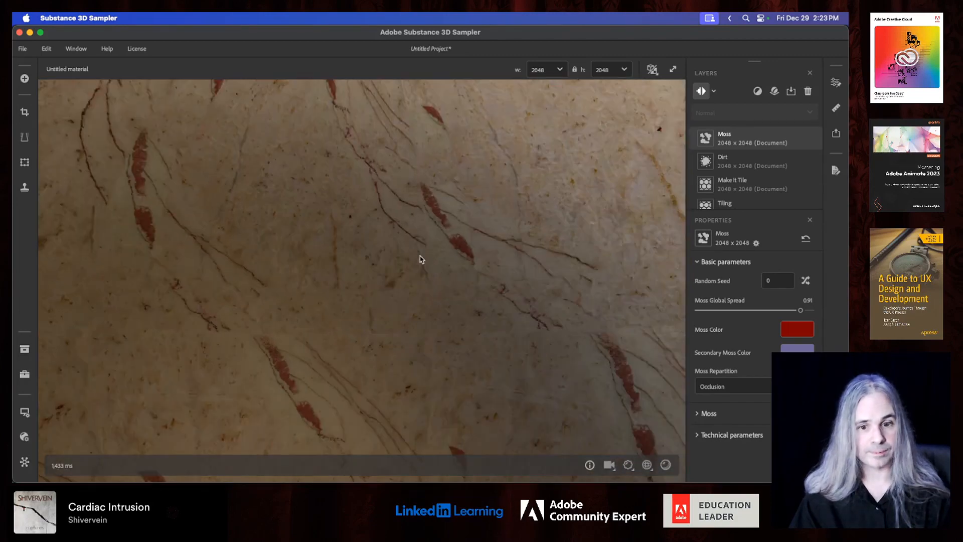
scroll(421, 259, down, 6)
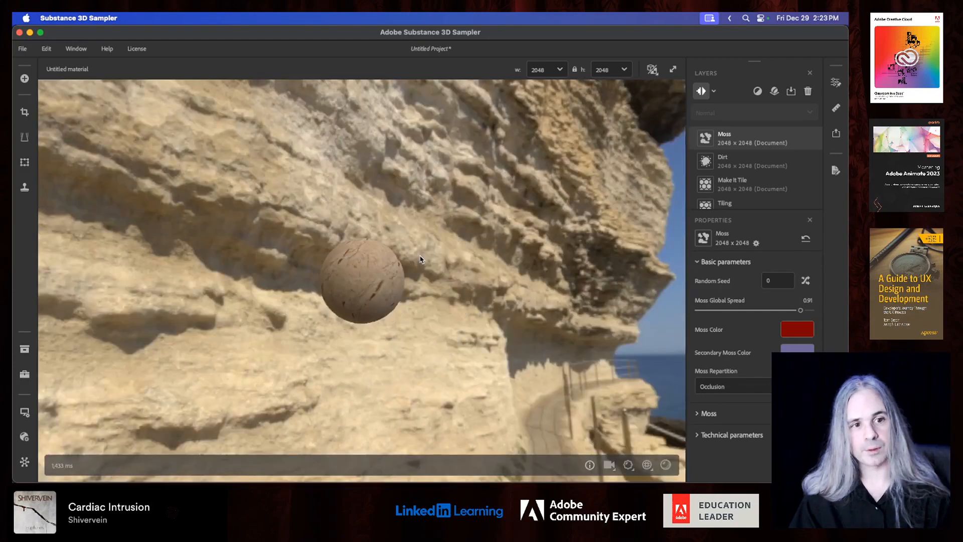
scroll(421, 259, up, 2)
scroll(421, 259, up, 3)
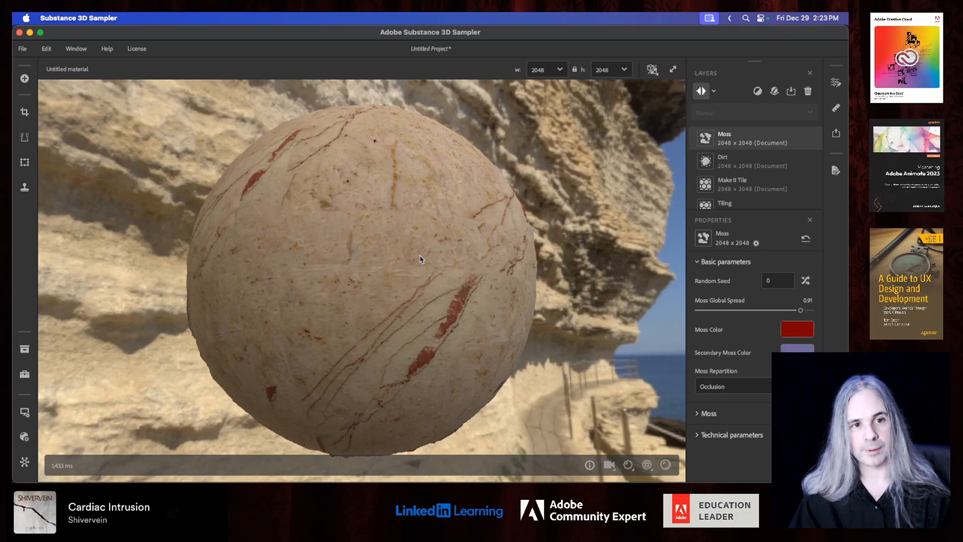
drag(407, 276, 277, 279)
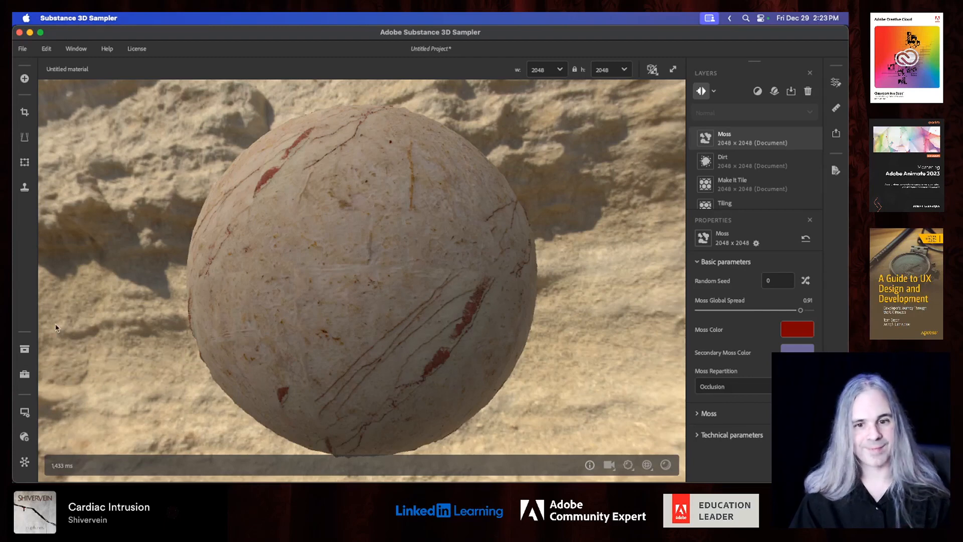
- Preview the sphere in the Glazed and Panorama environments, set the bright white Studio environment, and turn the sphere to another side
click(24, 413)
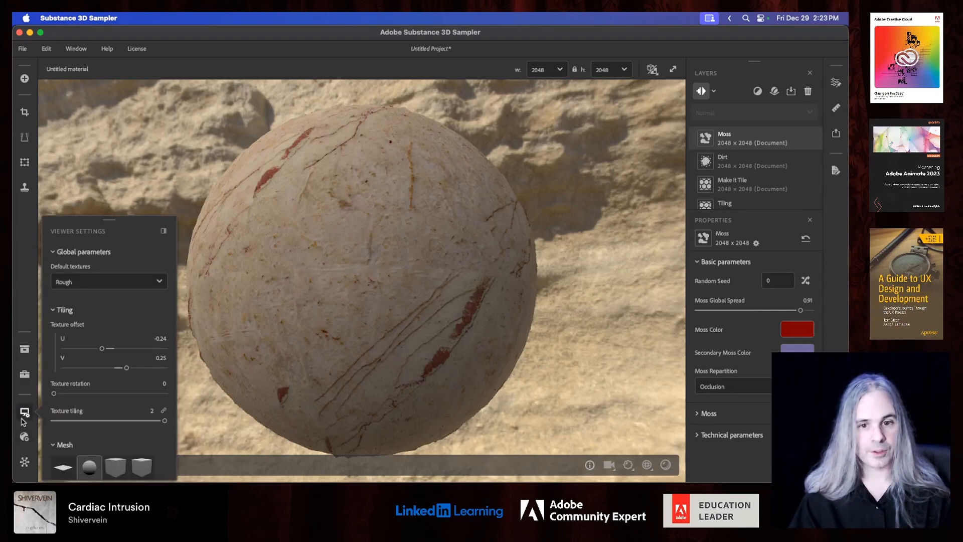
scroll(125, 435, down, 2)
scroll(126, 434, down, 4)
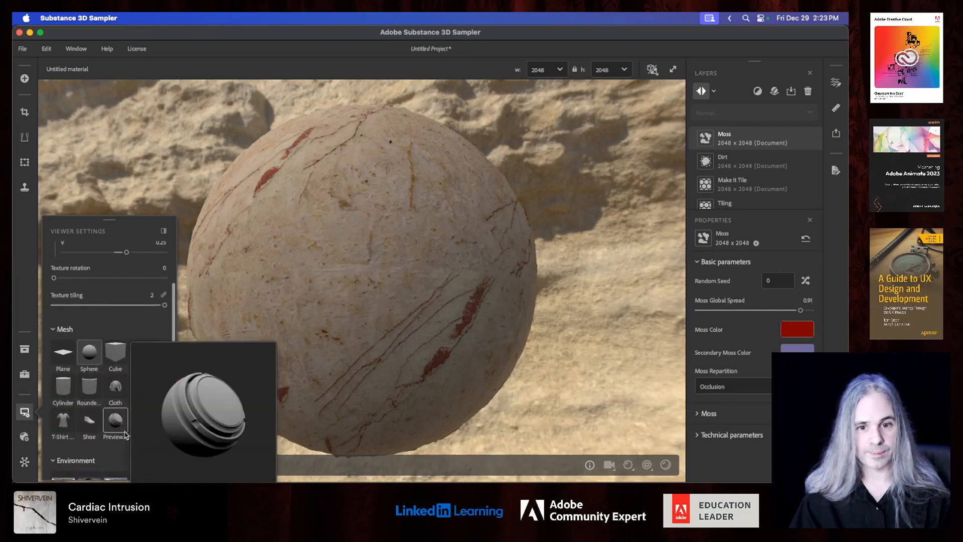
scroll(126, 434, down, 3)
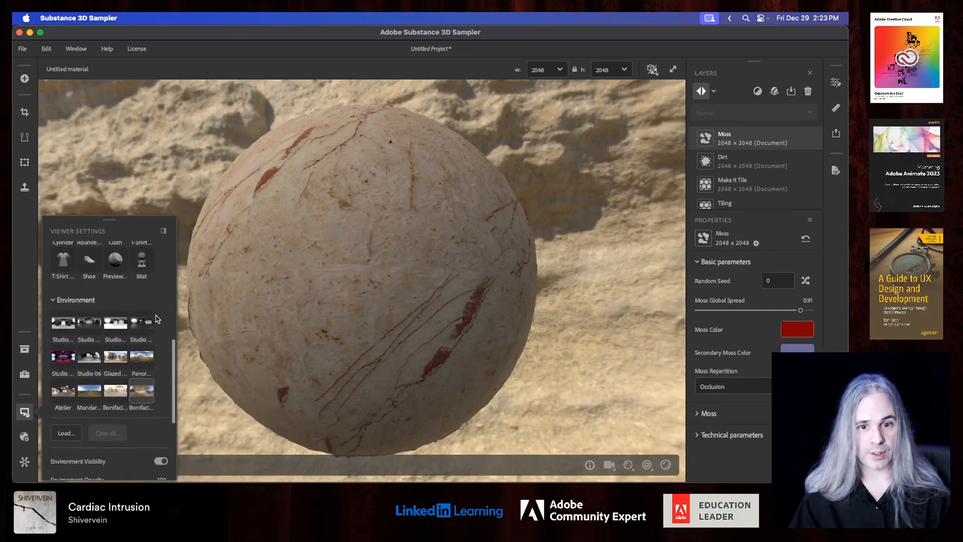
click(113, 358)
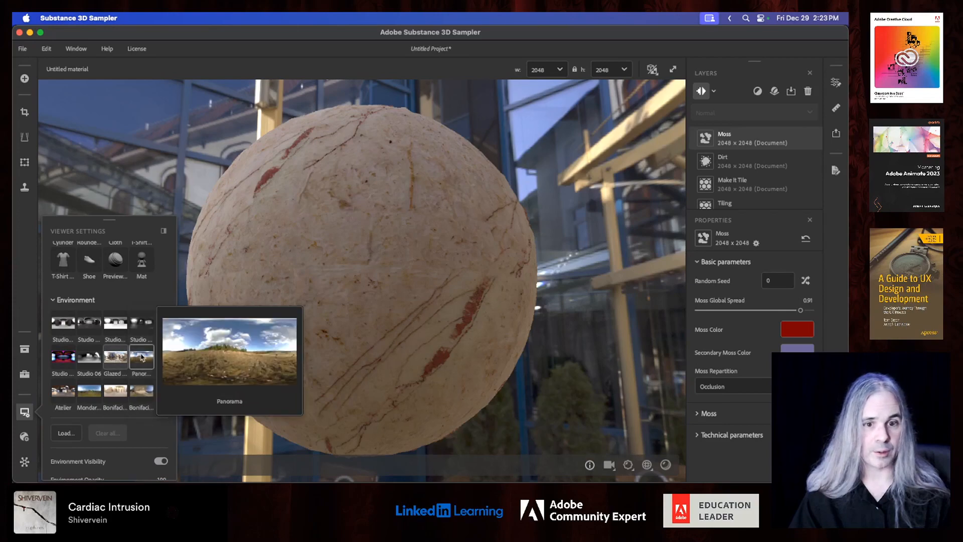
click(143, 357)
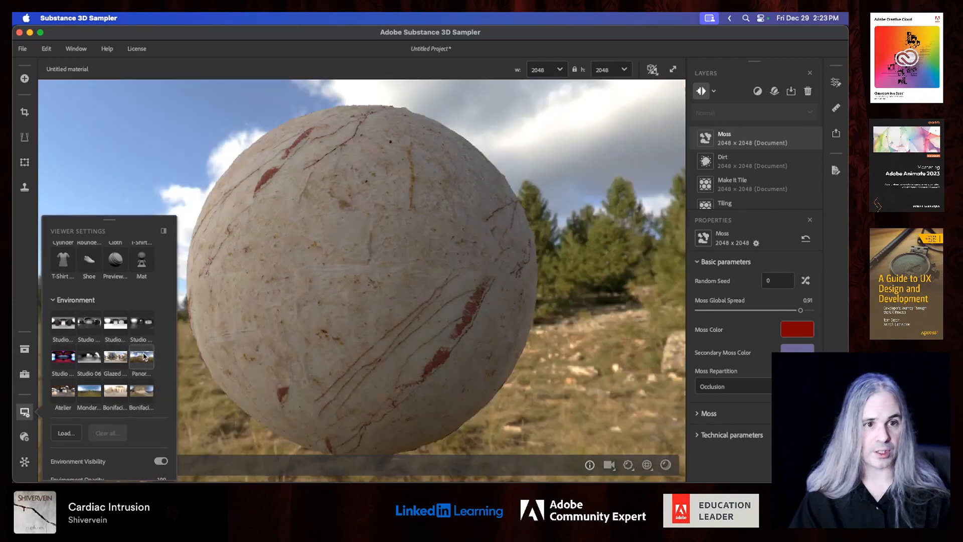
click(117, 326)
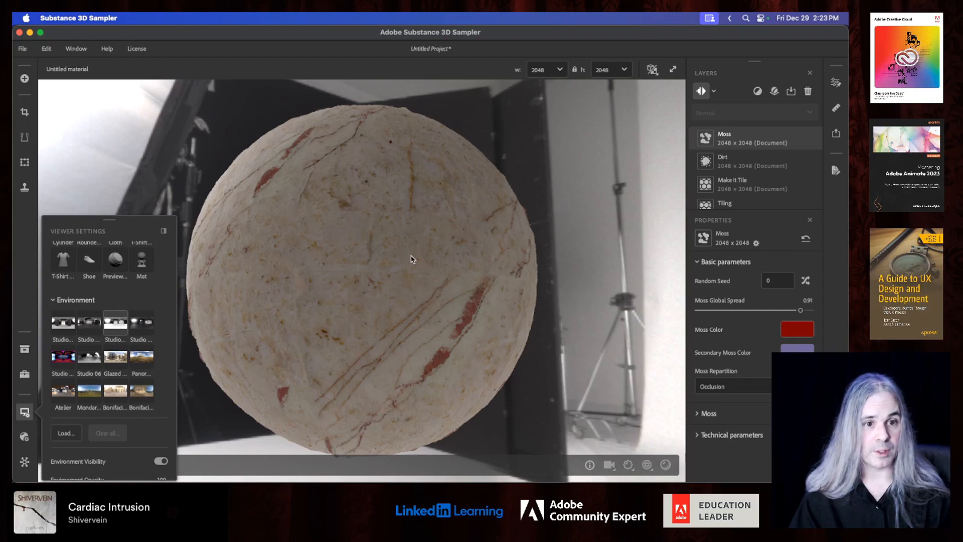
click(25, 412)
drag(335, 307, 372, 333)
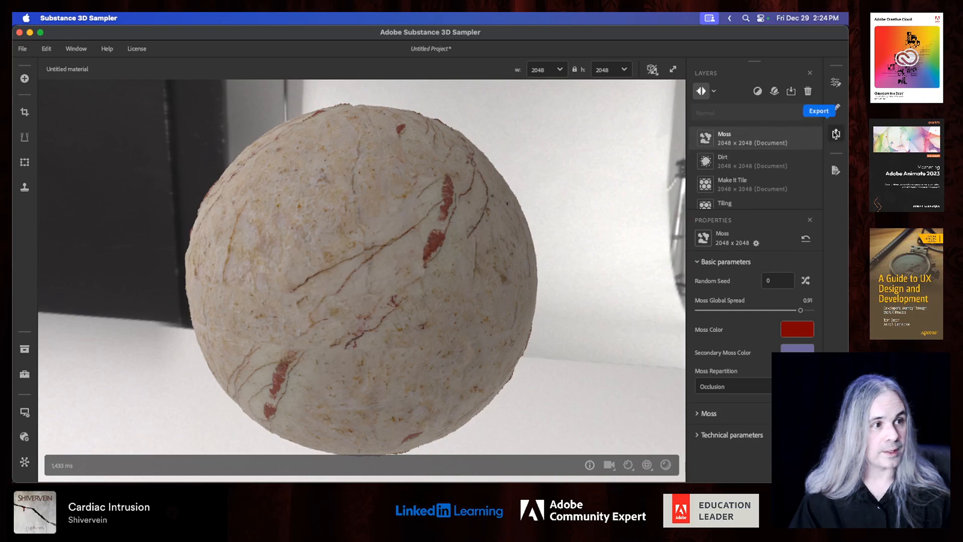
- Start exporting the material and name the export Red-Veined Marble
click(836, 136)
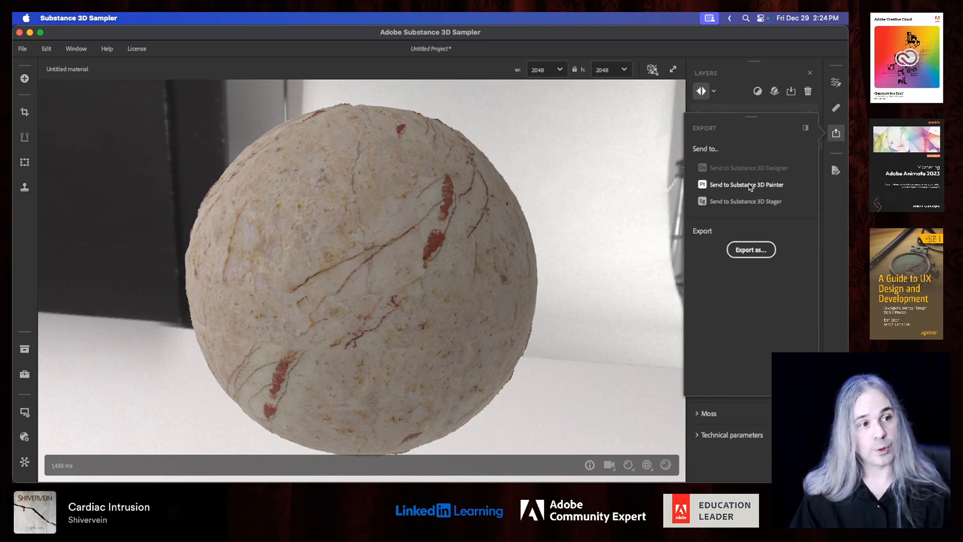
click(761, 252)
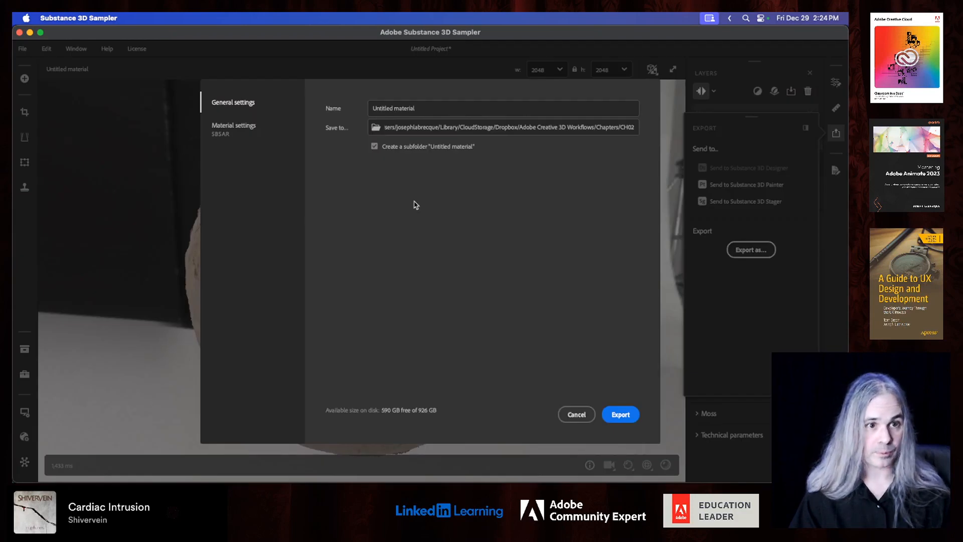
click(414, 108)
drag(435, 111, 318, 108)
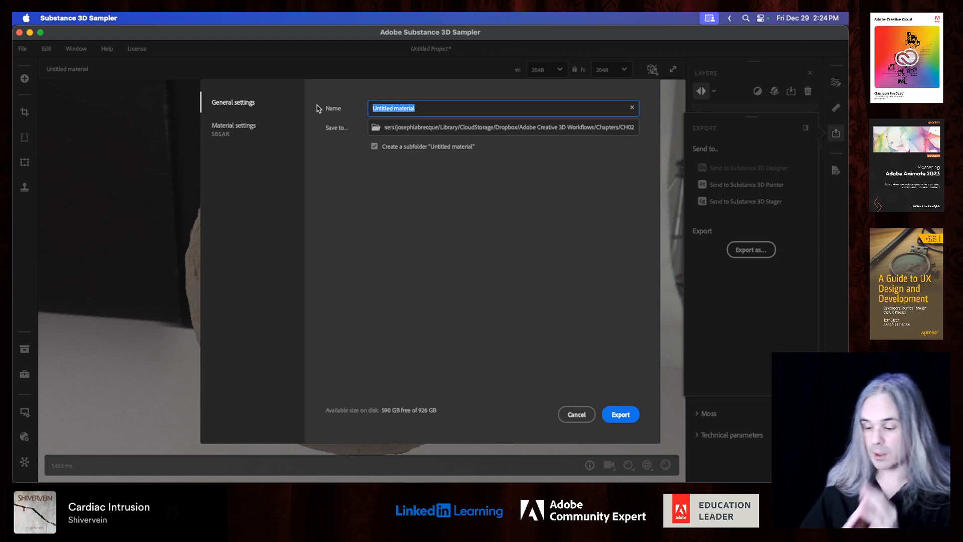
text(Re)
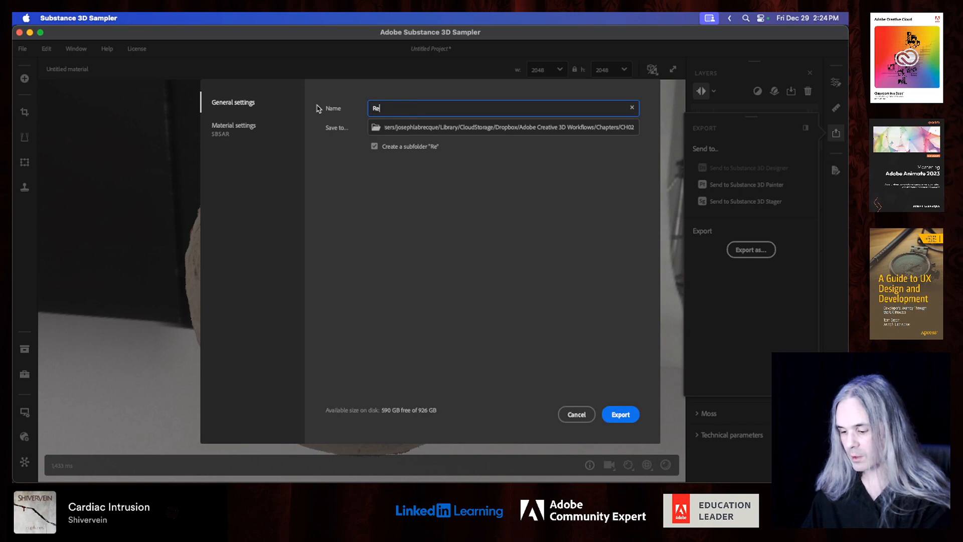
text(d-Veined Marble)
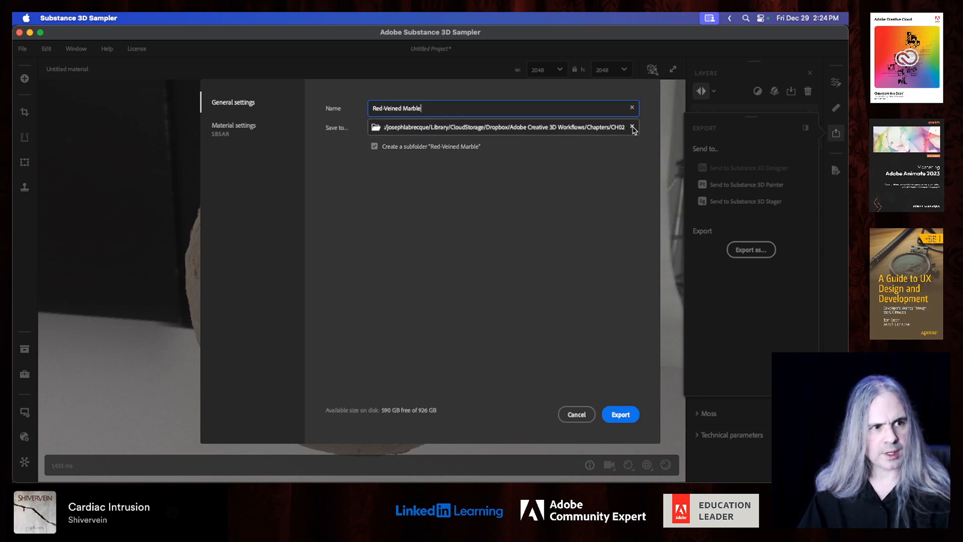
- Set the Downloads folder as the export's save location
click(616, 130)
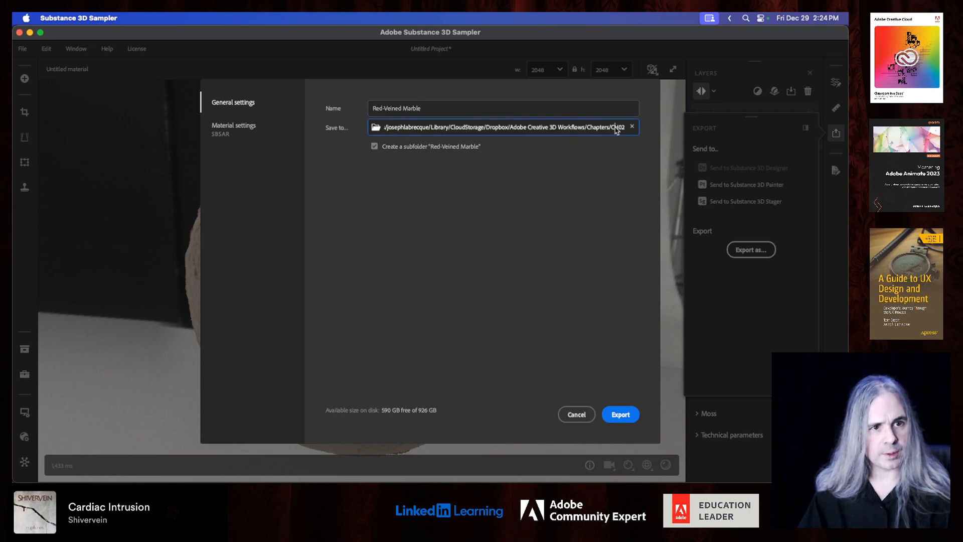
click(375, 127)
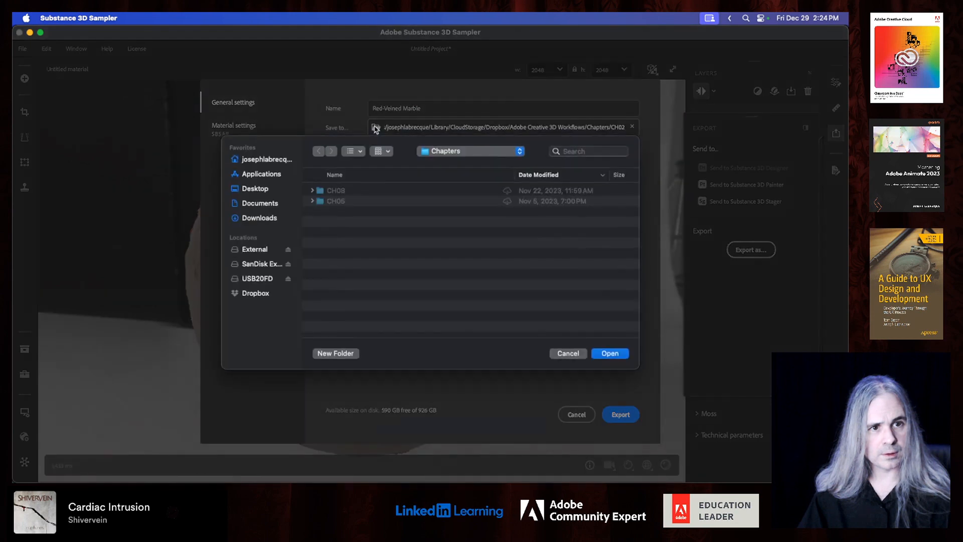
click(244, 224)
click(609, 355)
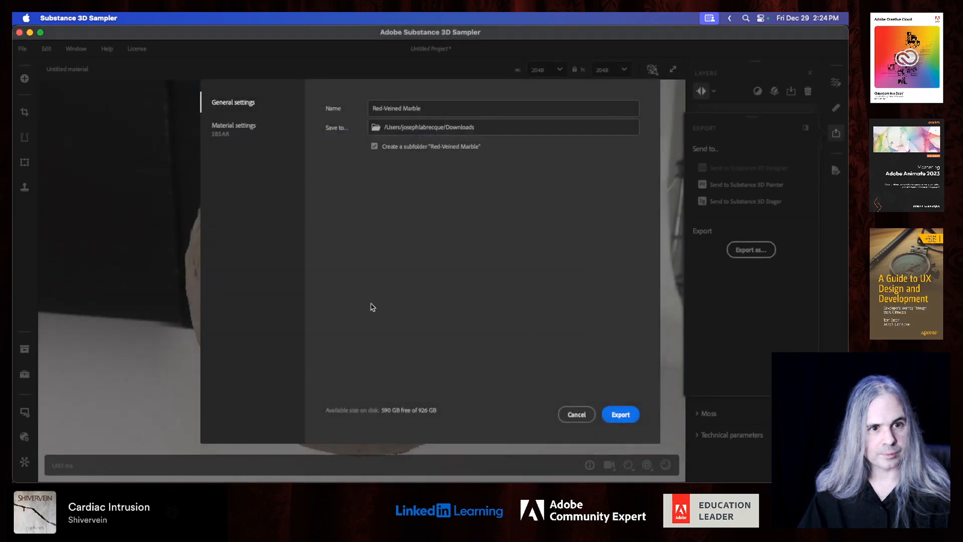
- Review the format, material type and channel options, and export the material as a Substance 3D asset file (.sbsar) with Standard material
click(232, 127)
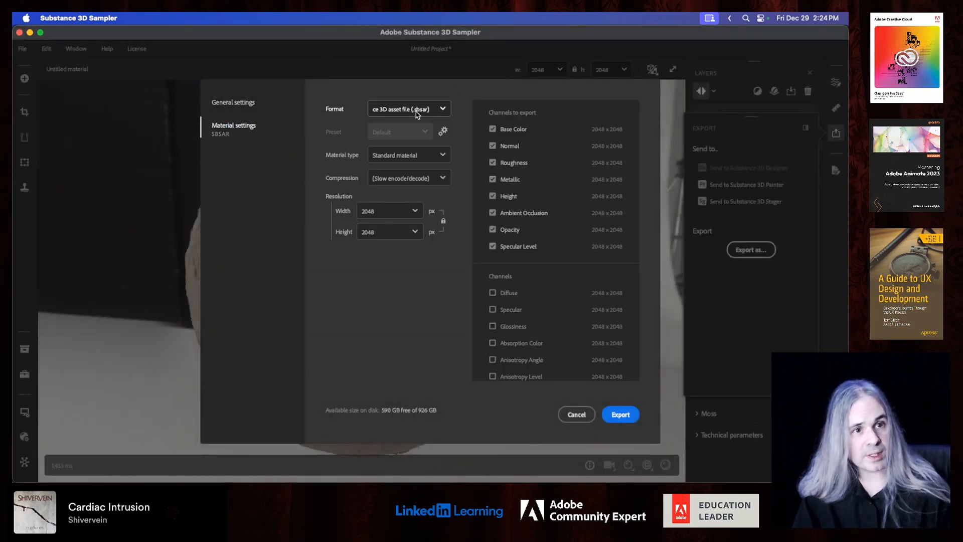
click(446, 110)
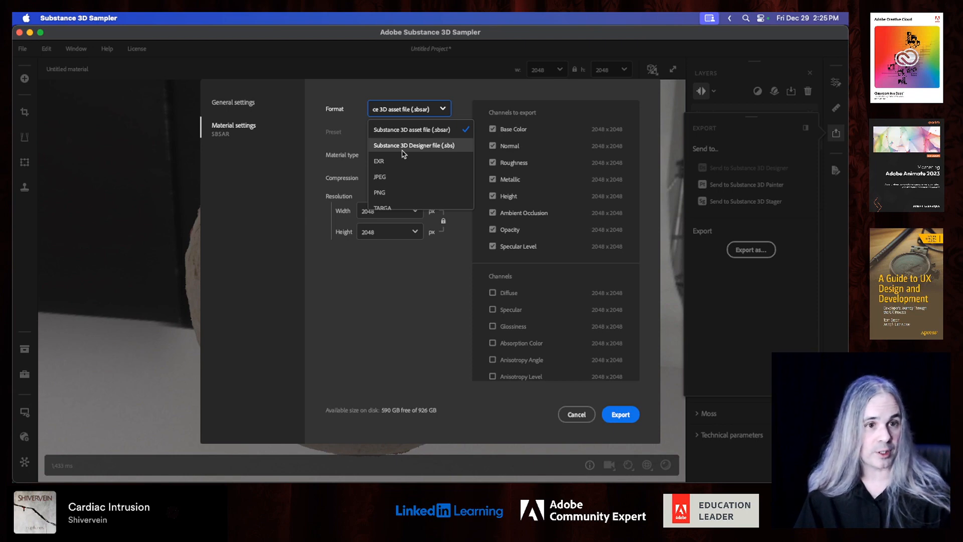
scroll(404, 178, down, 2)
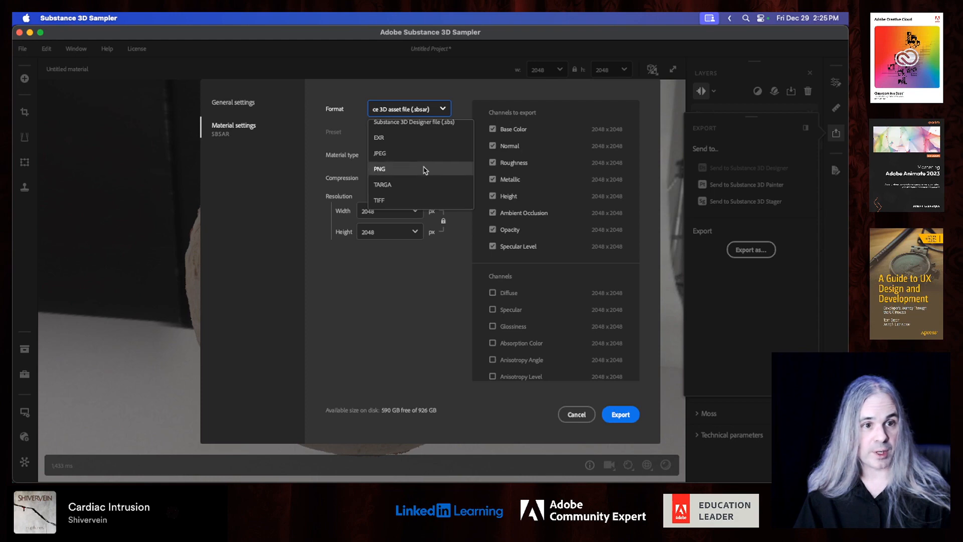
click(456, 302)
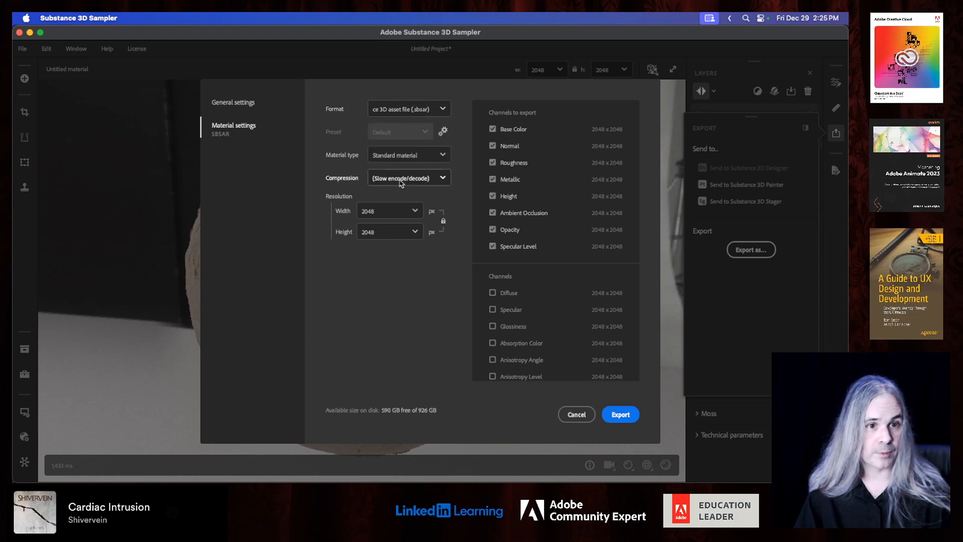
click(444, 156)
click(397, 176)
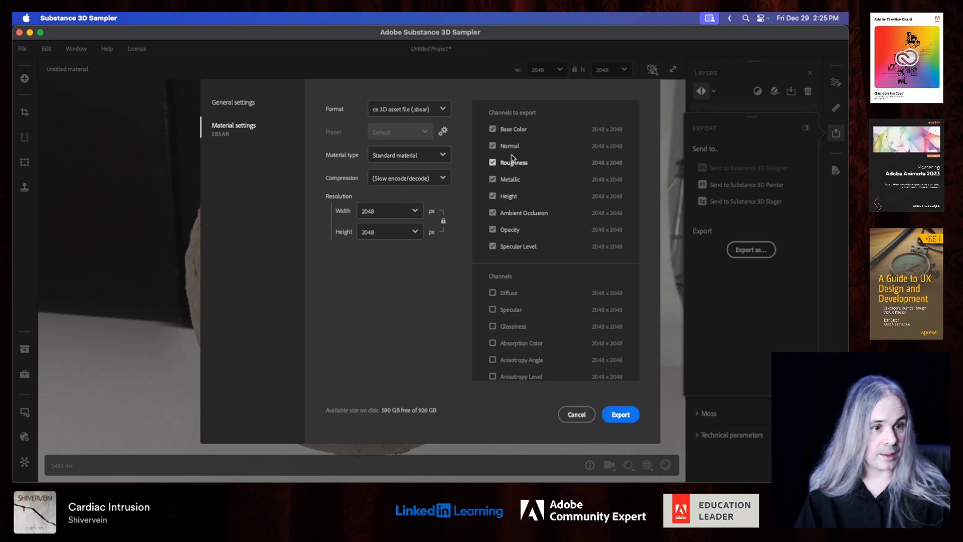
scroll(514, 349, down, 2)
scroll(514, 349, down, 3)
scroll(513, 349, up, 6)
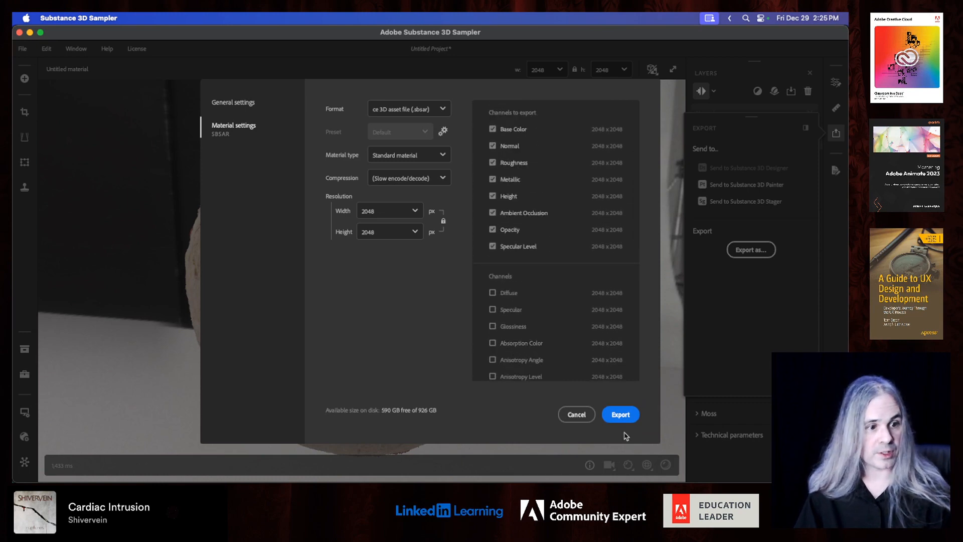
click(620, 415)
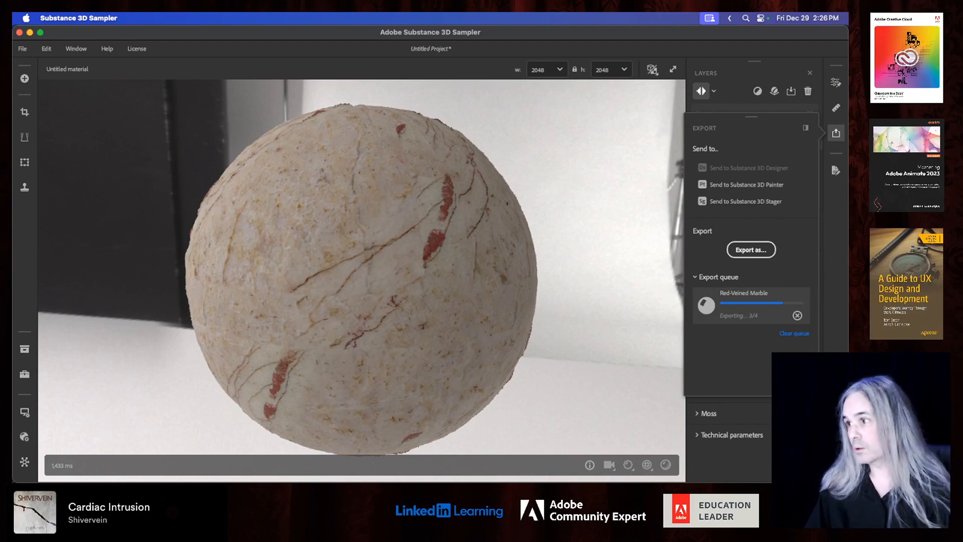
- Switch to Adobe Firefly in Chrome, replace the marble prompt with "sand texture", and generate images
key(super+Tab)
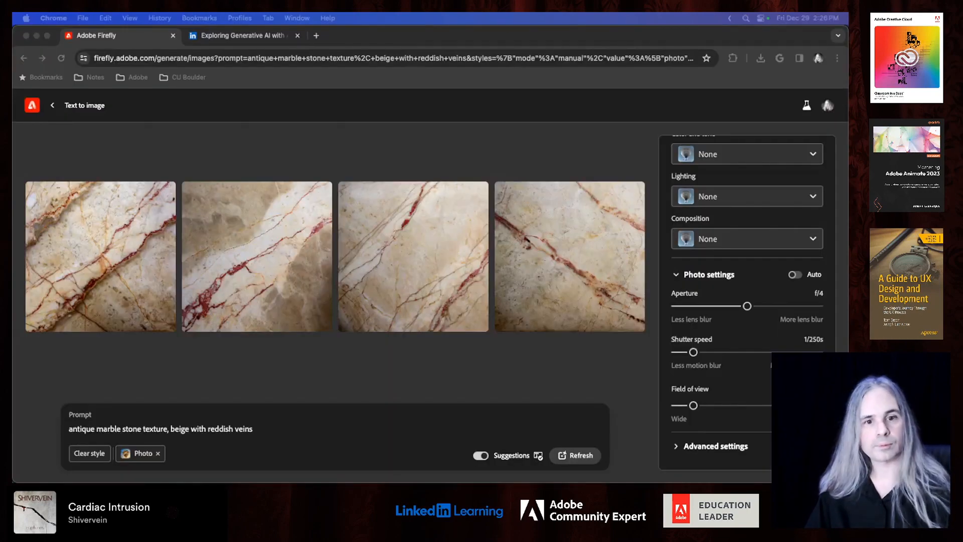
click(261, 428)
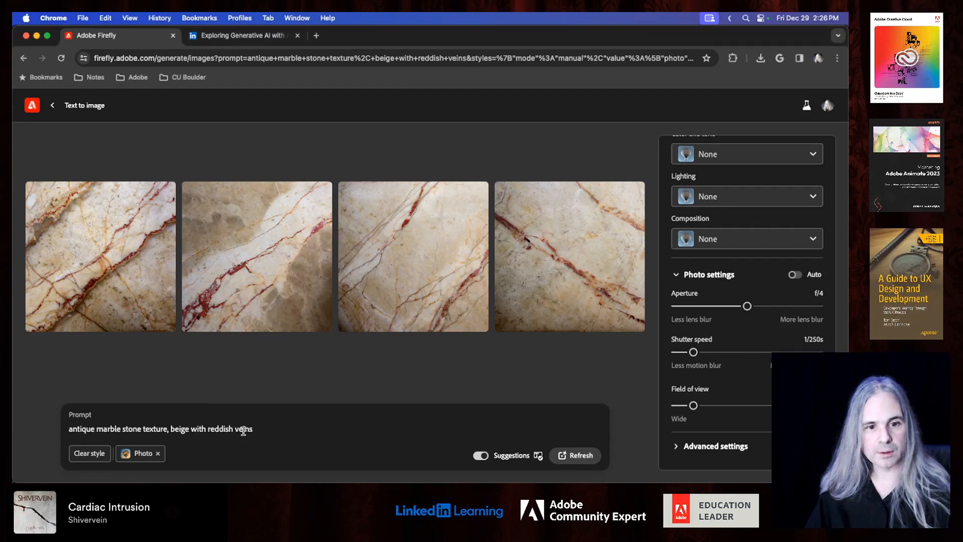
drag(262, 428, 46, 433)
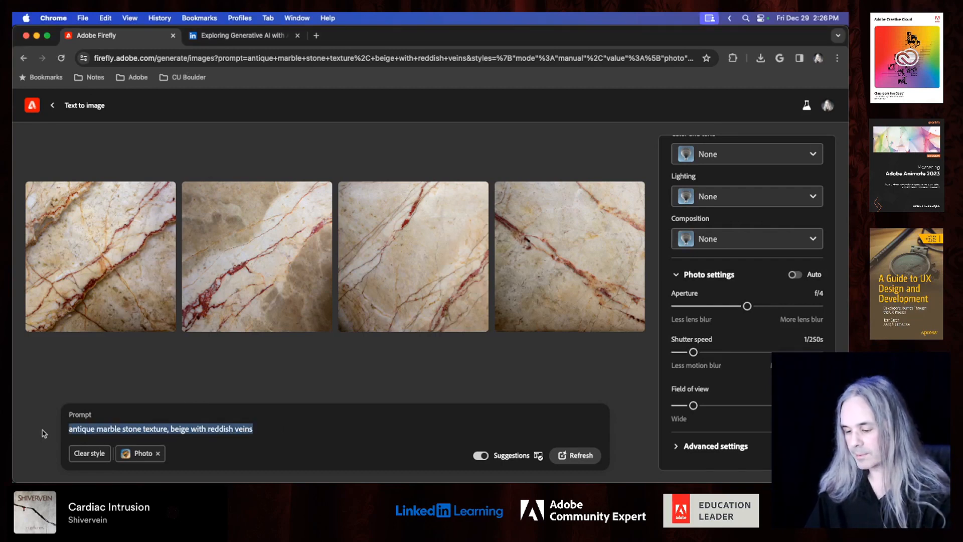
text(sand text)
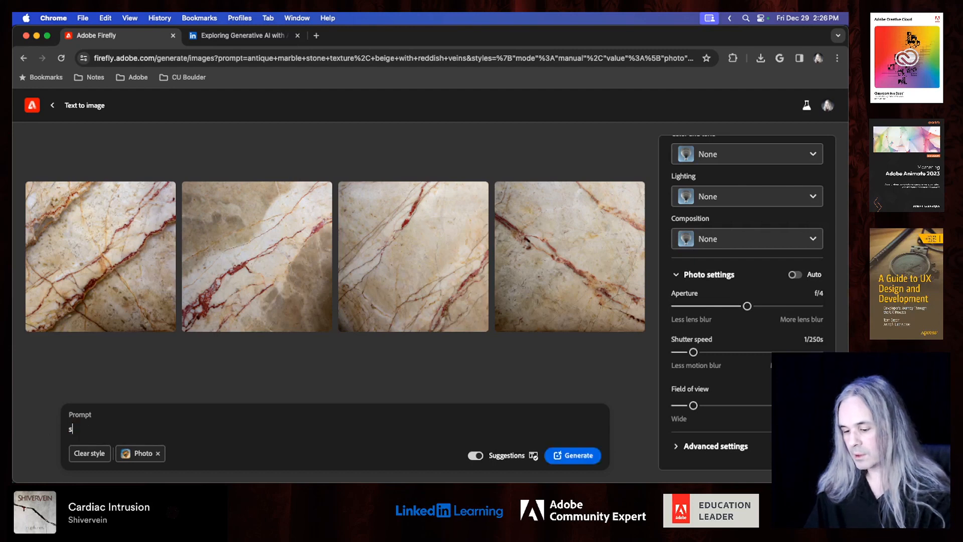
text(ure)
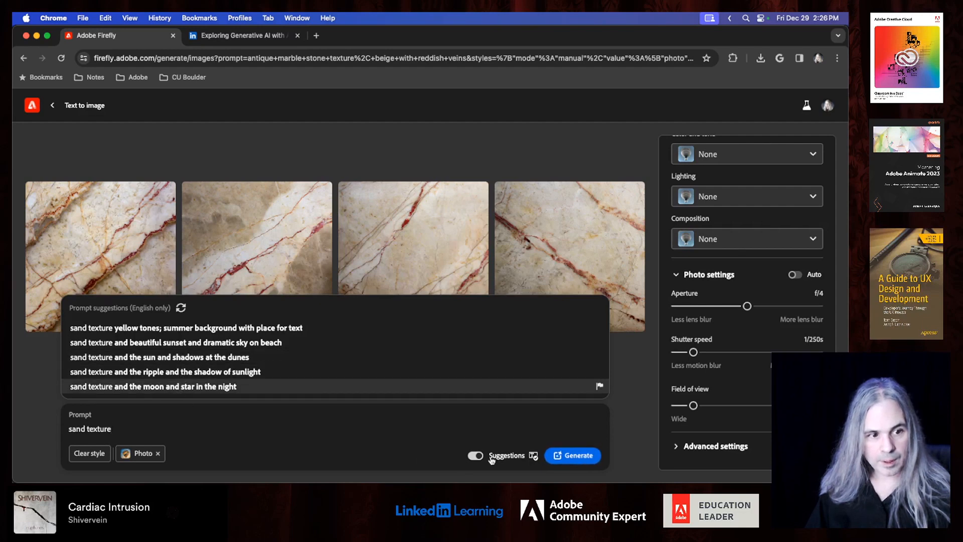
click(581, 457)
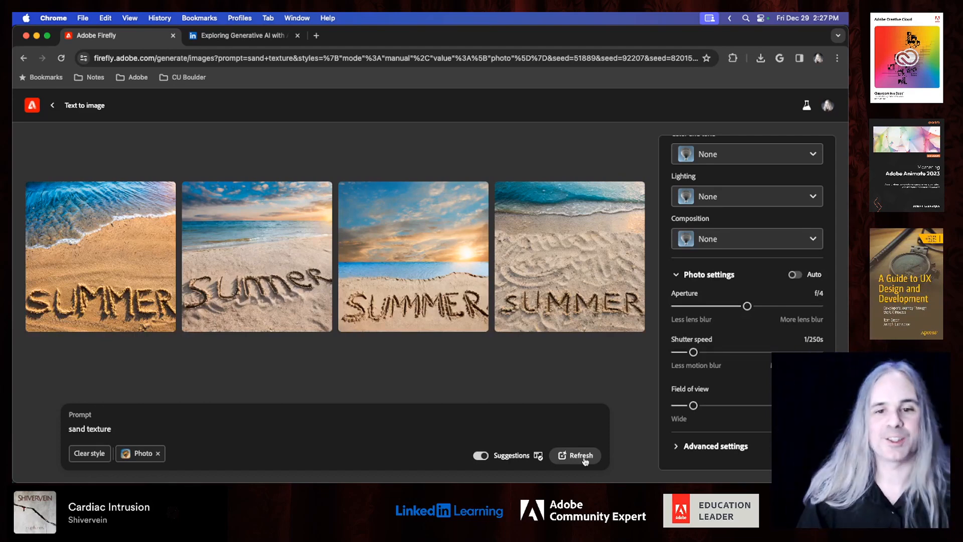
- Replace the prompt with "close up view of detailed grains of sand" and generate new images
drag(122, 429, 33, 432)
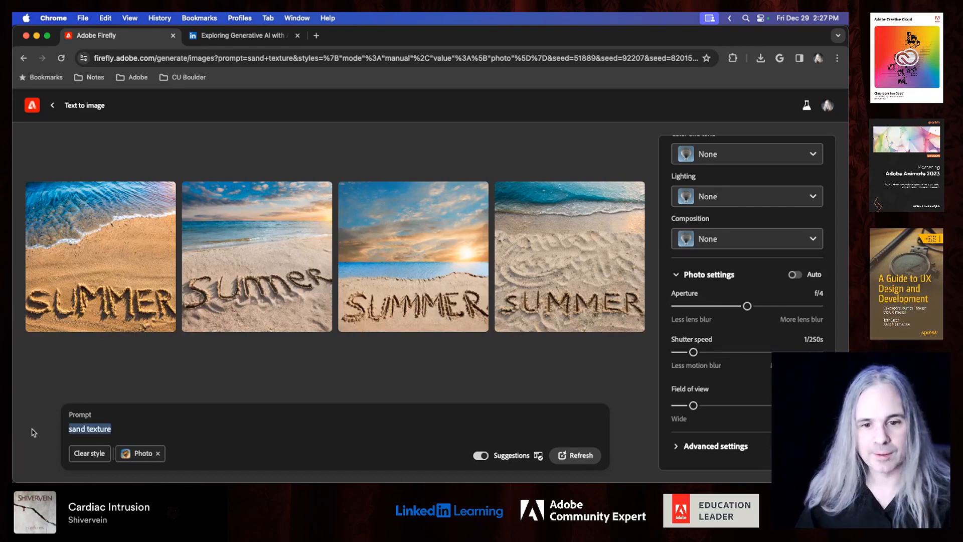
text(close u)
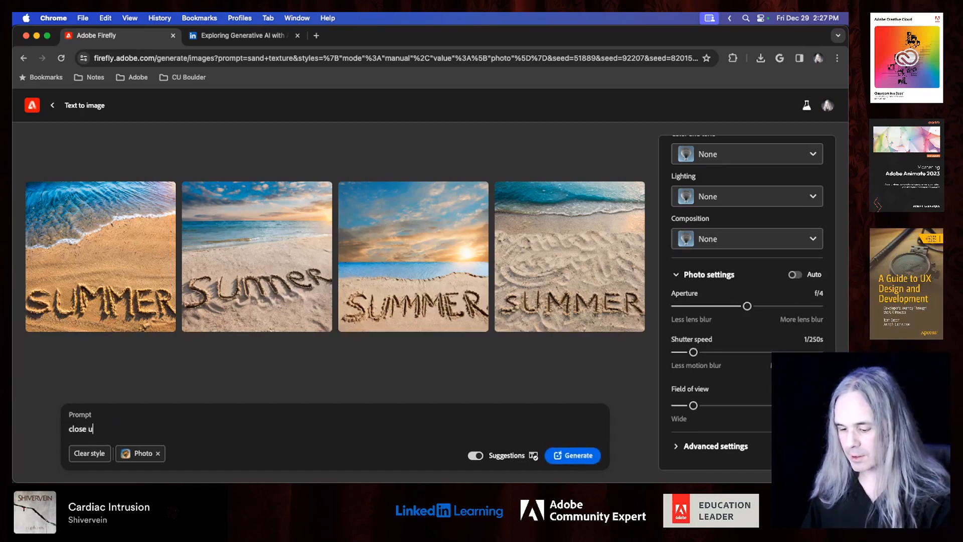
text(p vi)
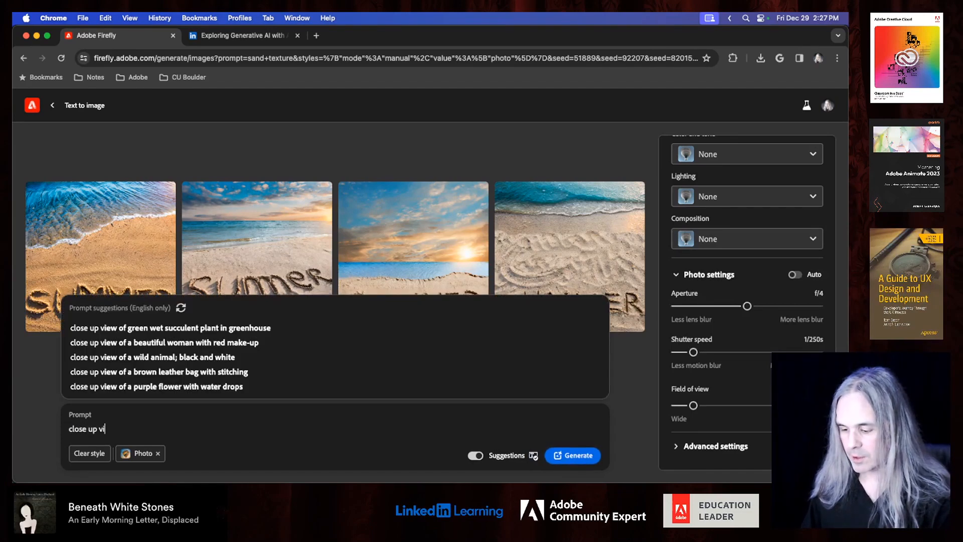
text(ew of detaile)
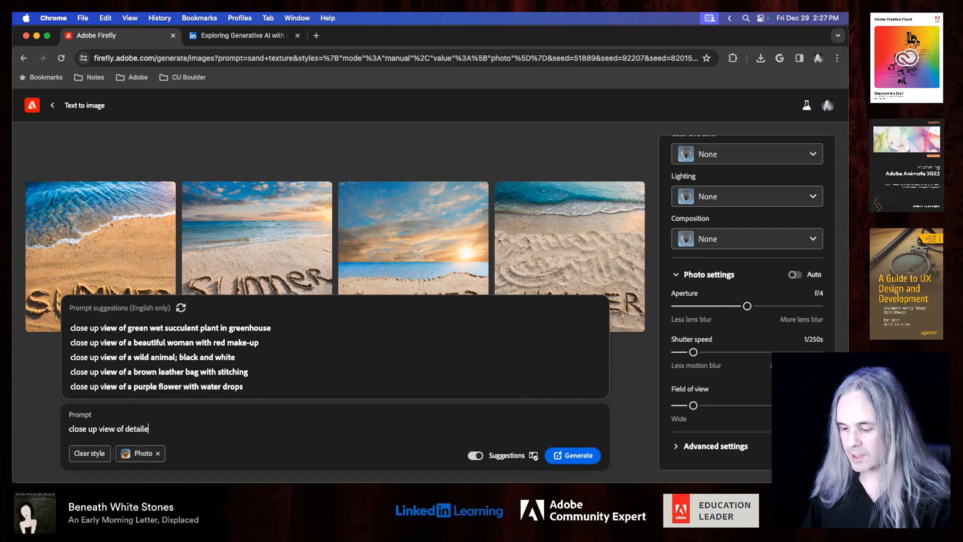
text(d grains o)
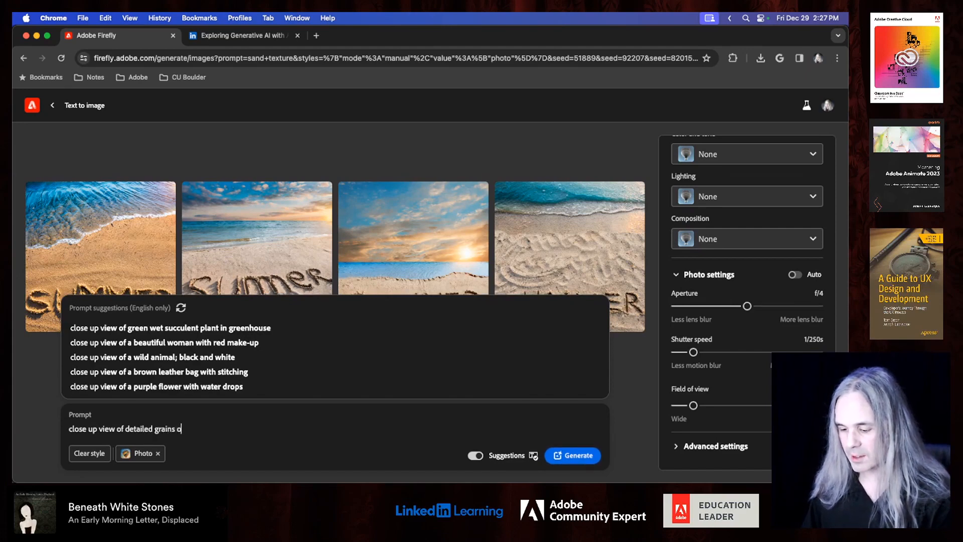
text(f sand)
key(Return)
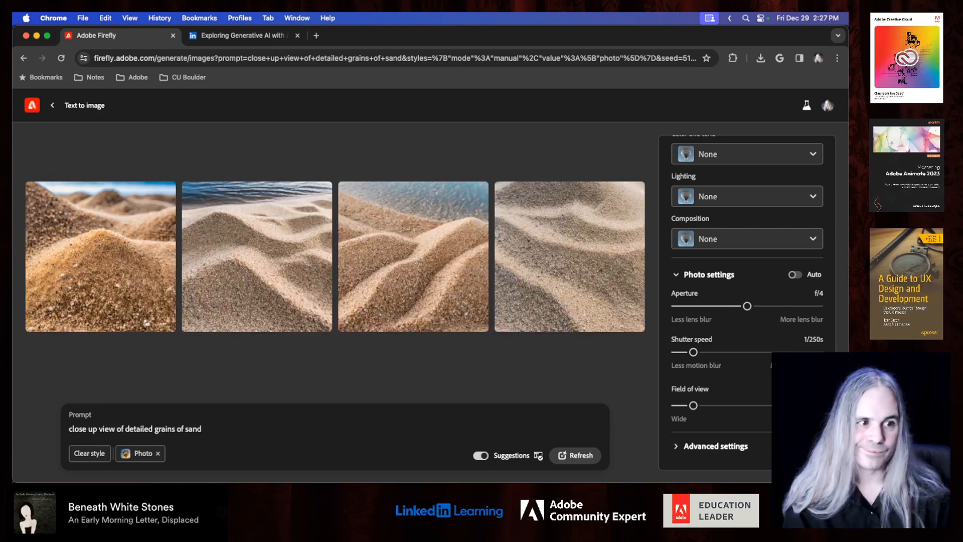
- Append "; shot from above" to the sand prompt and generate the images again
text(;)
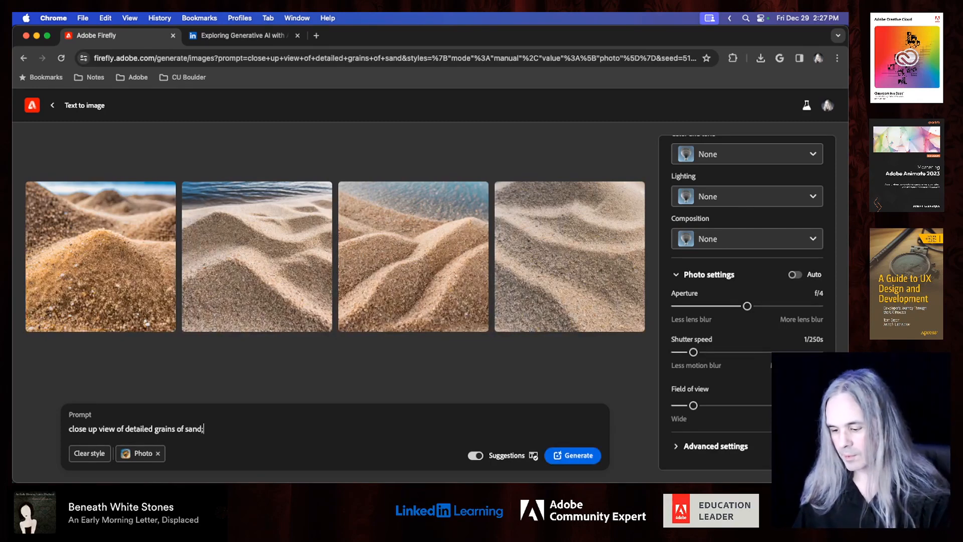
text( shot from above)
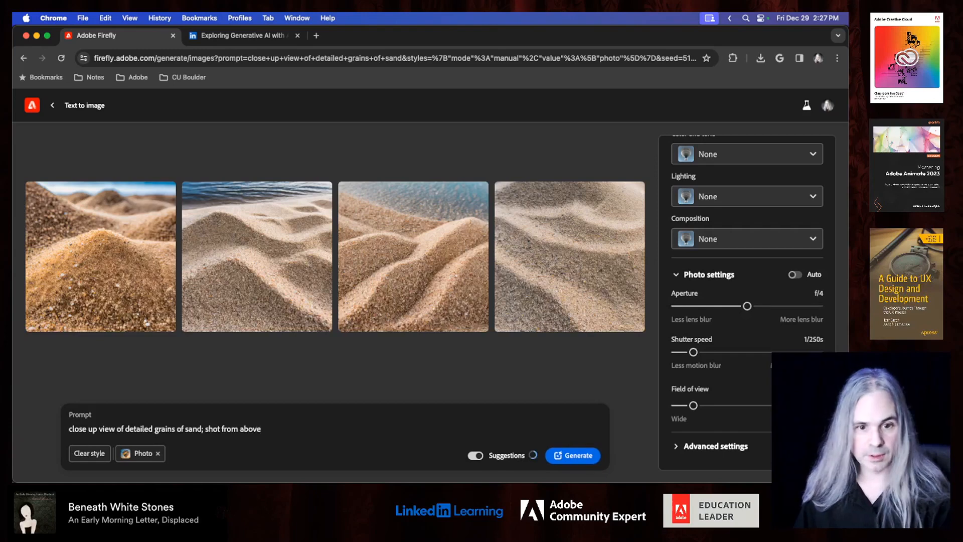
key(Return)
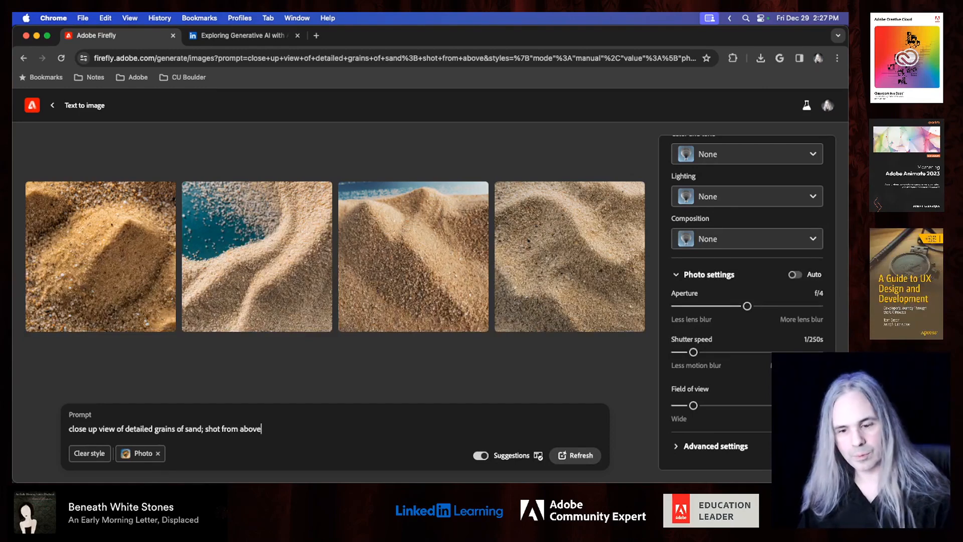
- Extend the prompt with ", background texture" and generate another set of sand images
text(, back)
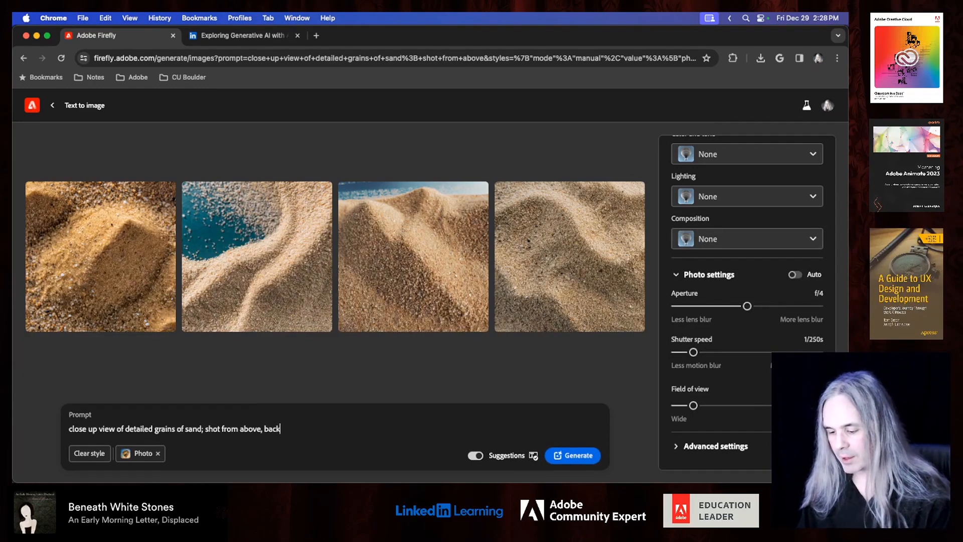
text(ground texture)
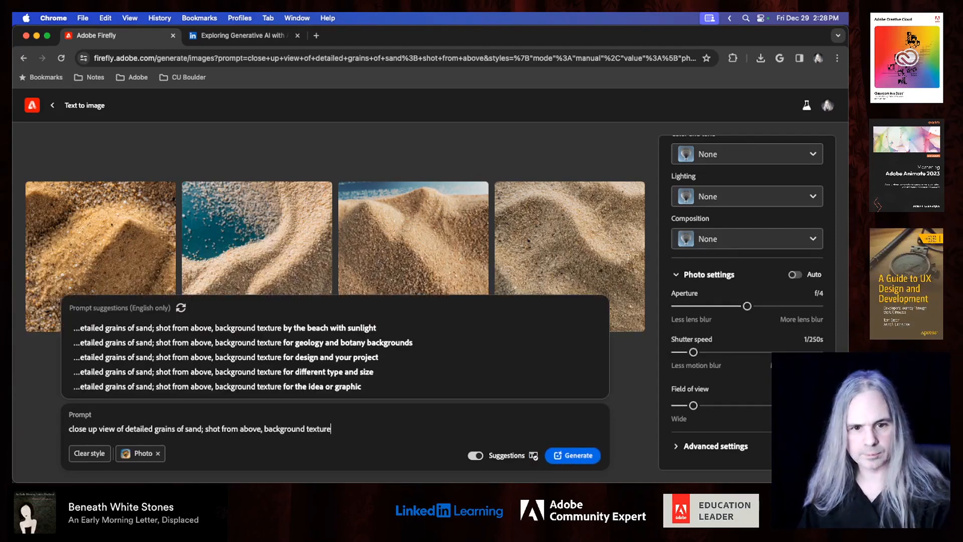
key(Return)
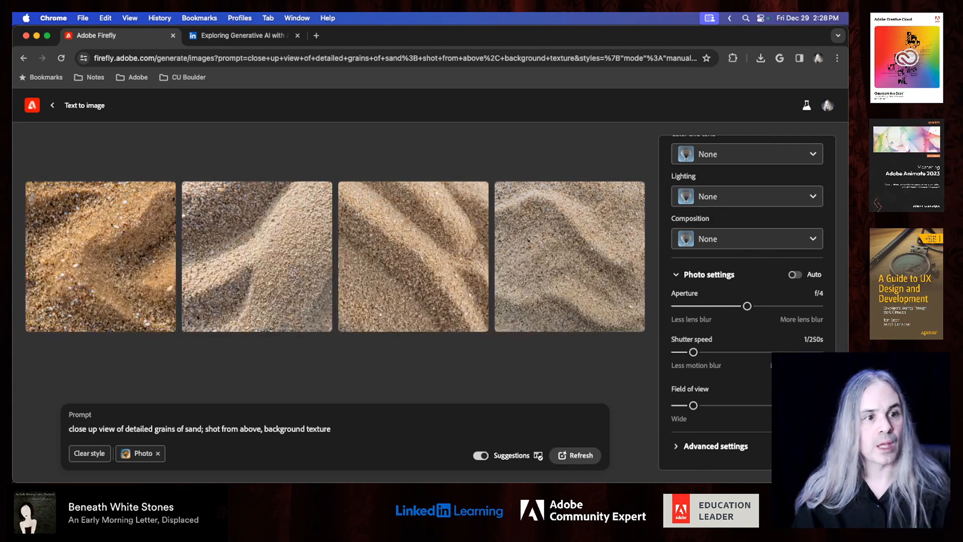
- Enable automatic photo settings, set the composition to Closeup, and generate the sand images with these options
click(795, 275)
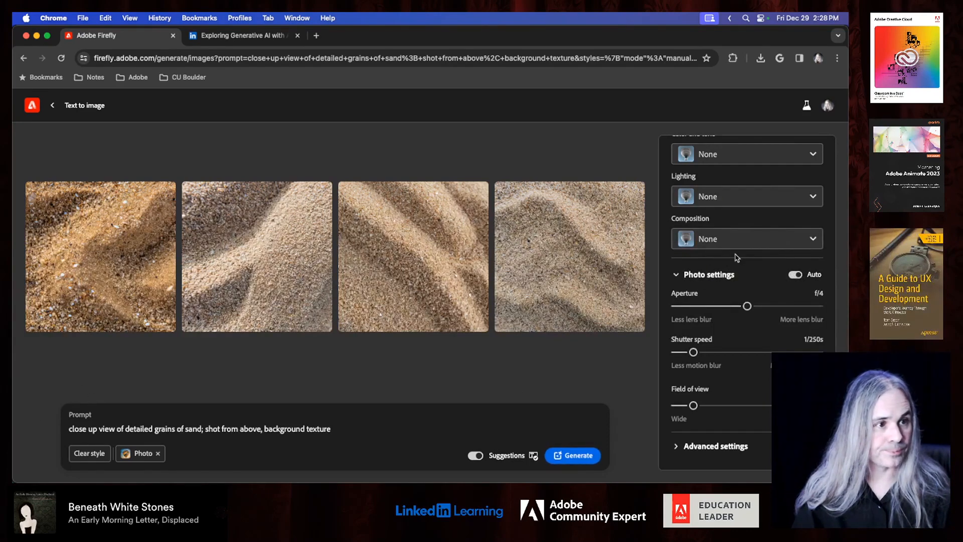
click(744, 239)
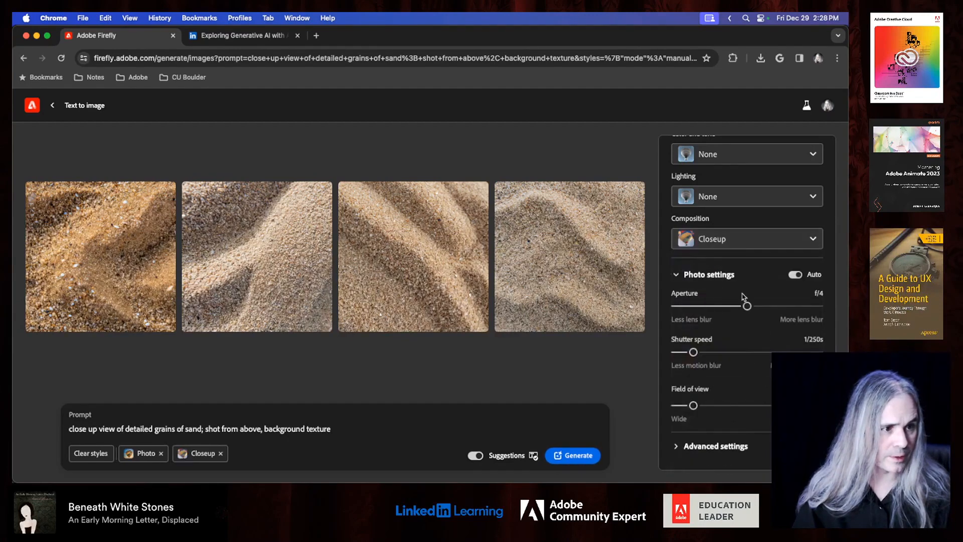
click(743, 291)
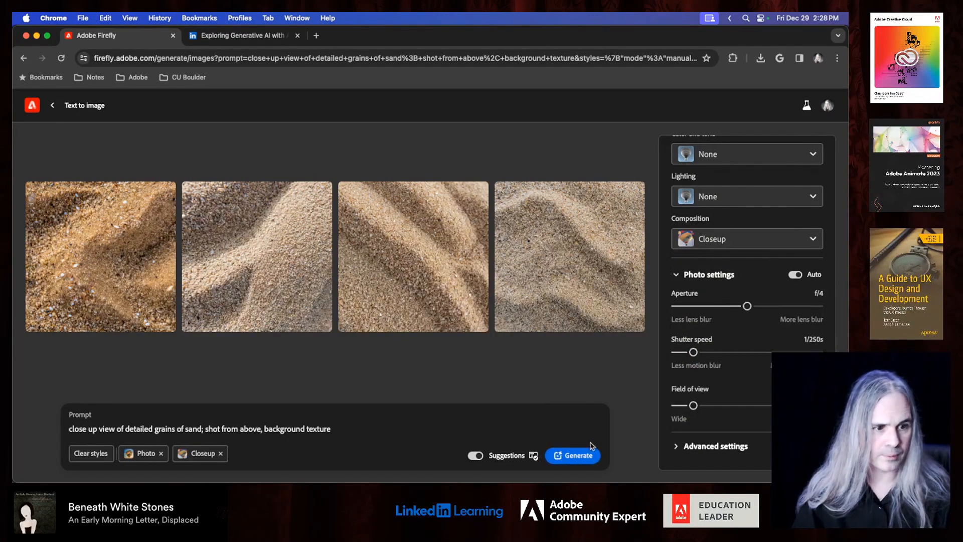
click(573, 455)
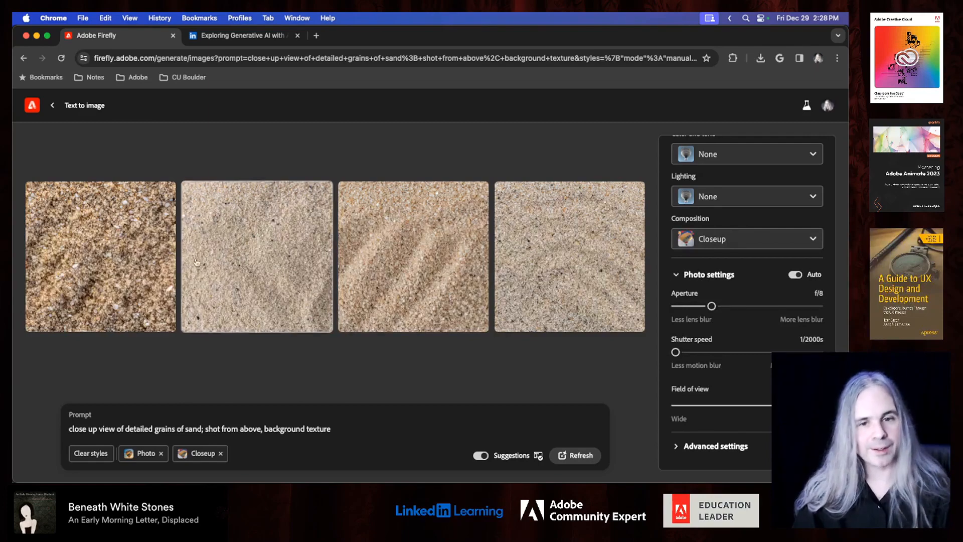
- Open the first, coarse-grained sand image, download it, and close the enlarged preview
click(128, 239)
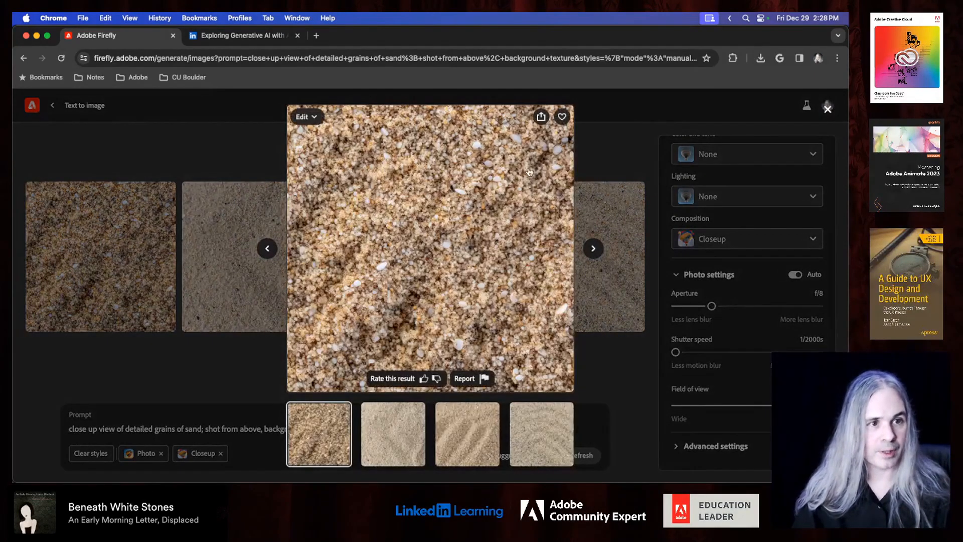
click(542, 117)
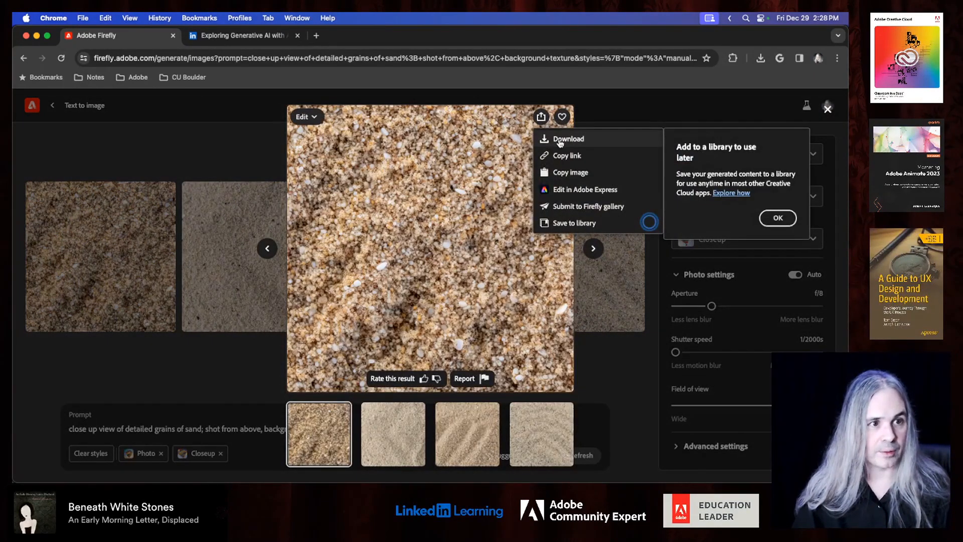
click(556, 139)
click(537, 425)
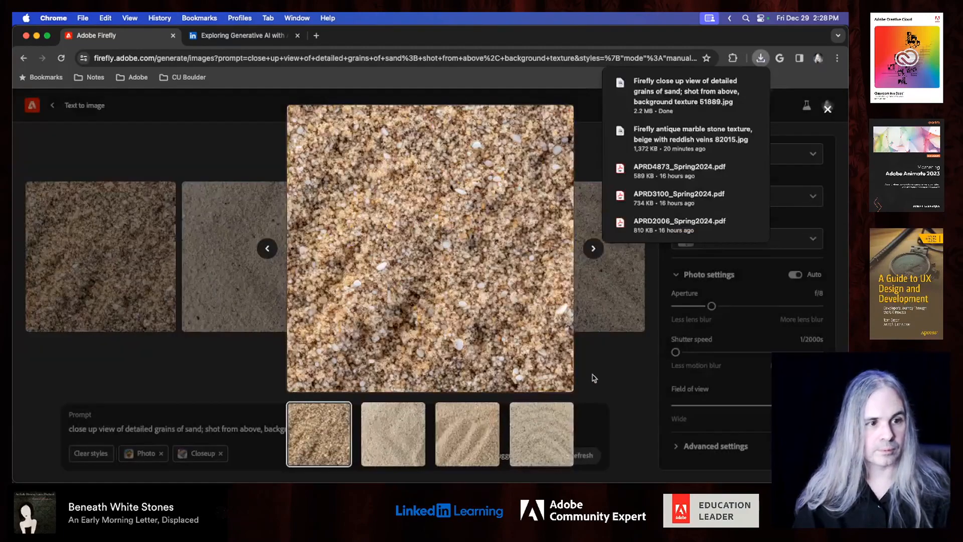
click(121, 345)
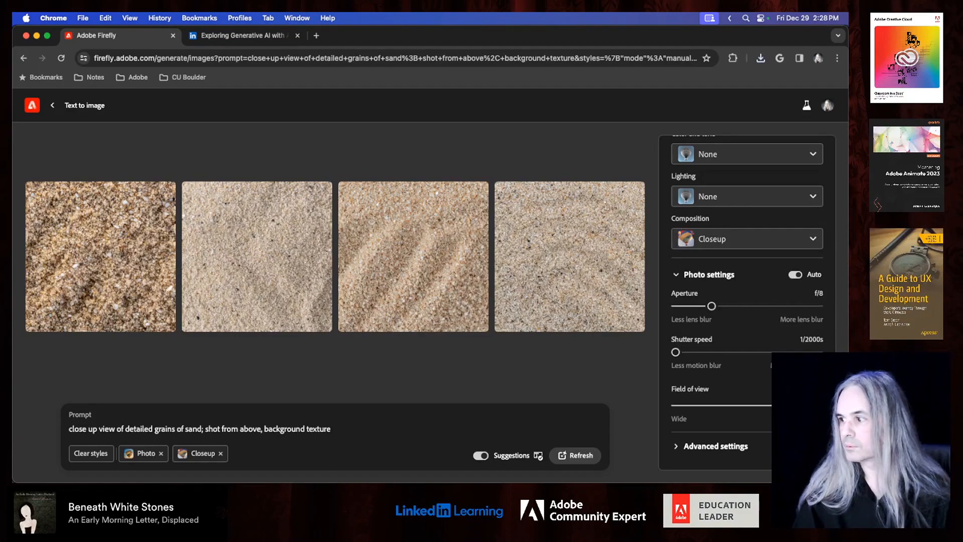
- Switch to Substance 3D Sampler, start a new project without saving the current one, and close the export options
key(super+Tab)
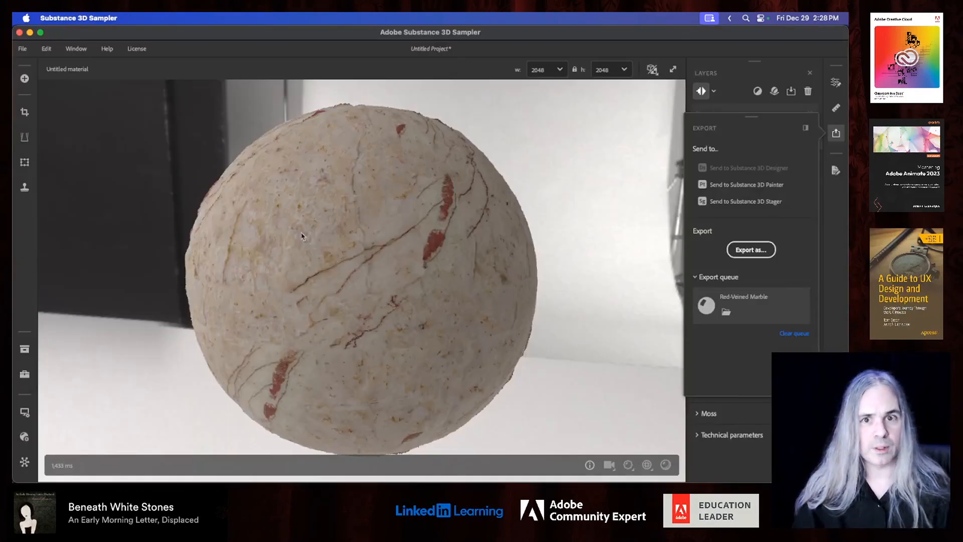
click(22, 48)
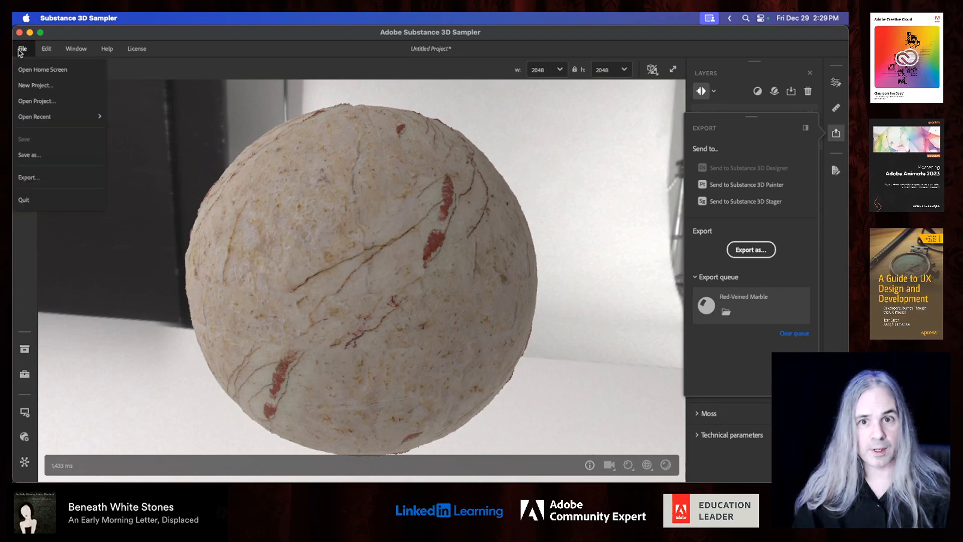
click(39, 86)
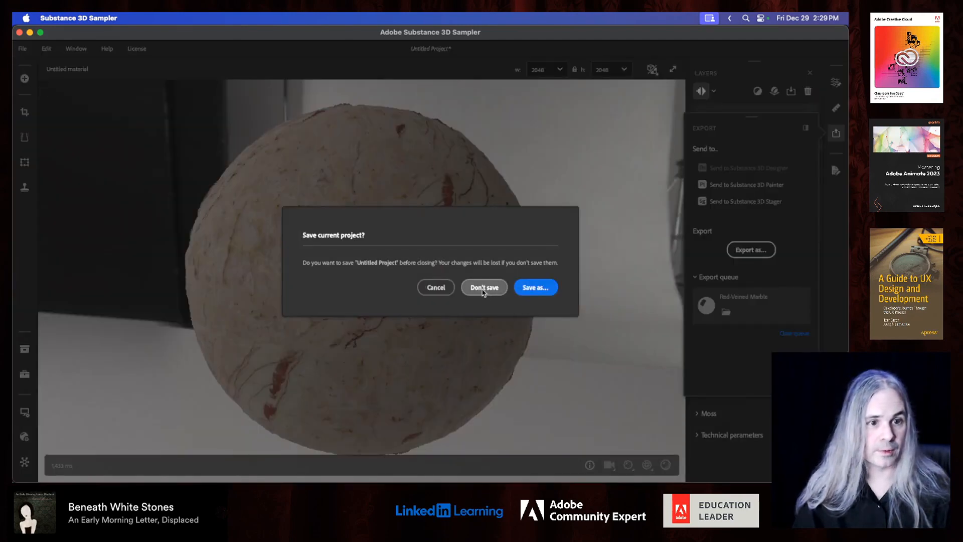
click(485, 290)
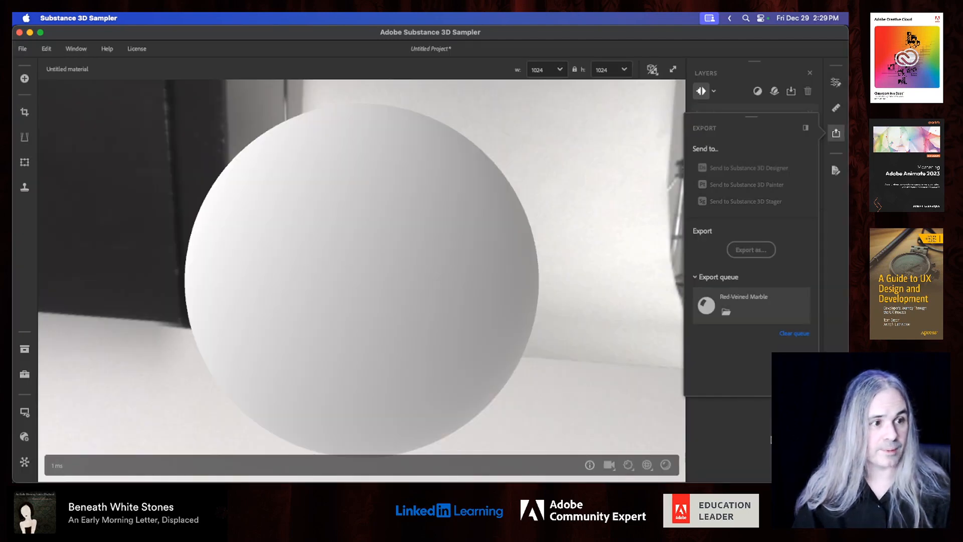
click(835, 133)
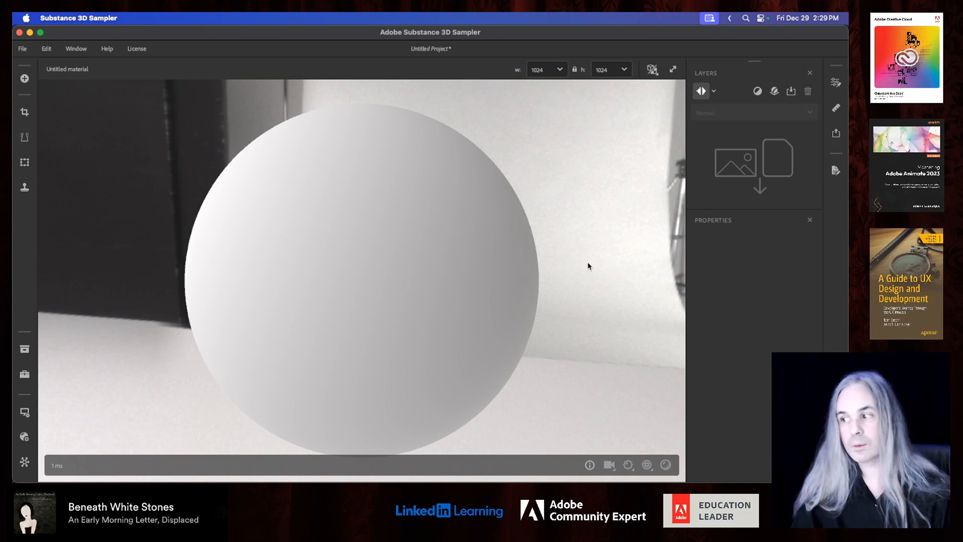
- Import the downloaded Firefly sand image from Finder into the empty layer stack using Image to Material (AI Powered)
key(super+Tab)
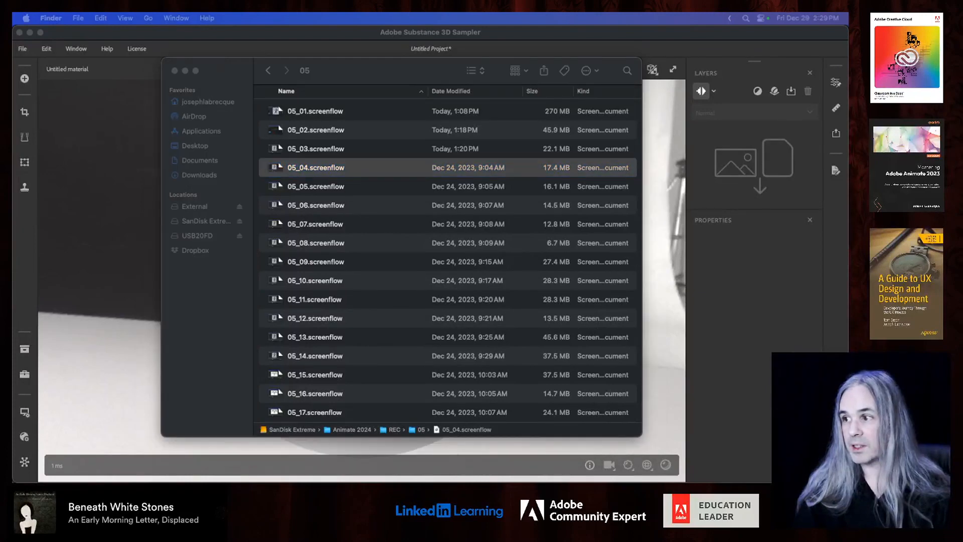
drag(12, 172, 790, 178)
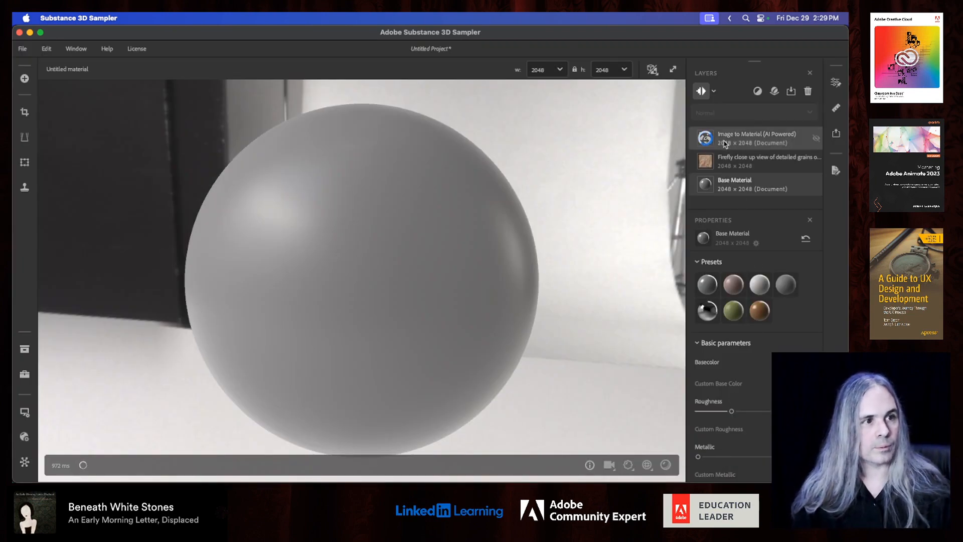
- Select the Image to Material (AI Powered) layer and display the 2D material outputs beside the 3D view
click(740, 144)
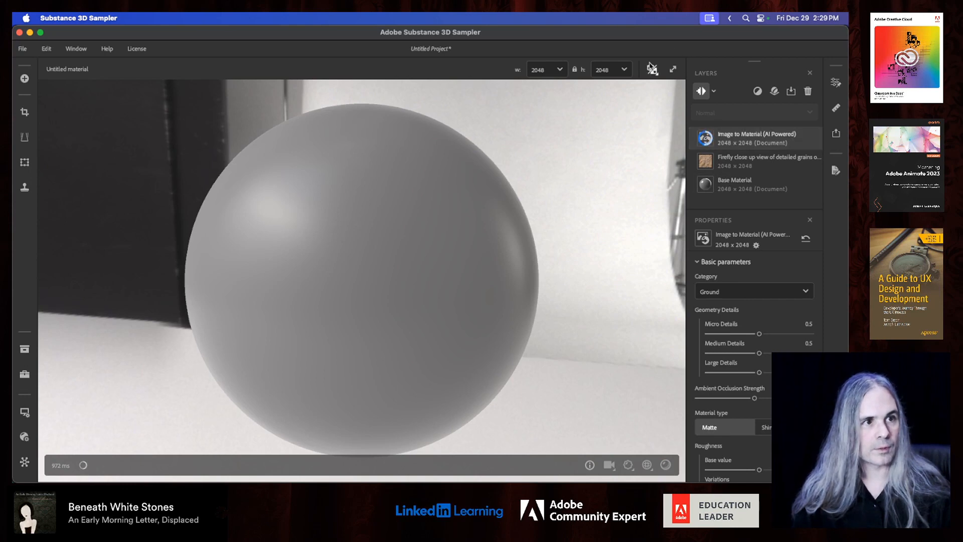
click(652, 69)
click(650, 91)
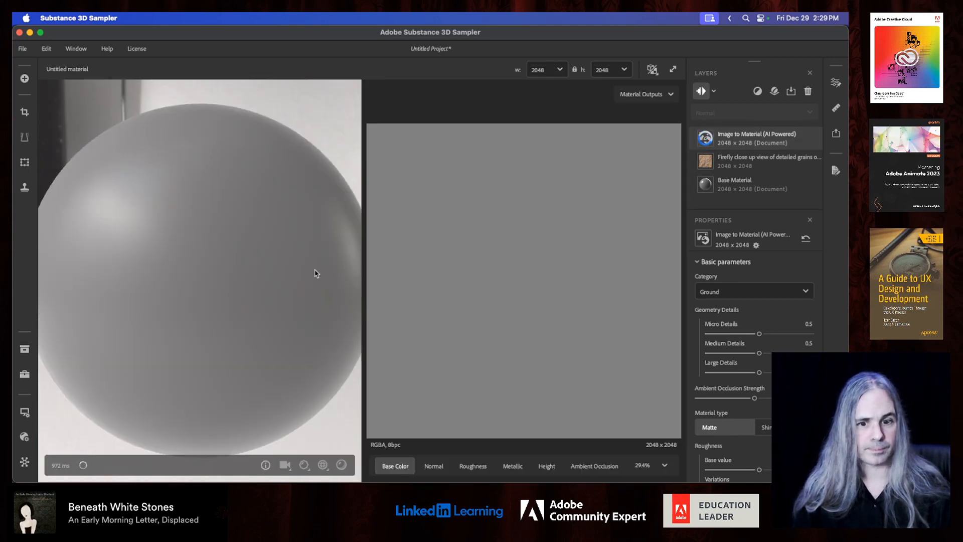
- Add a Make It Tile filter above the Image to Material (AI Powered) layer
scroll(292, 280, down, 3)
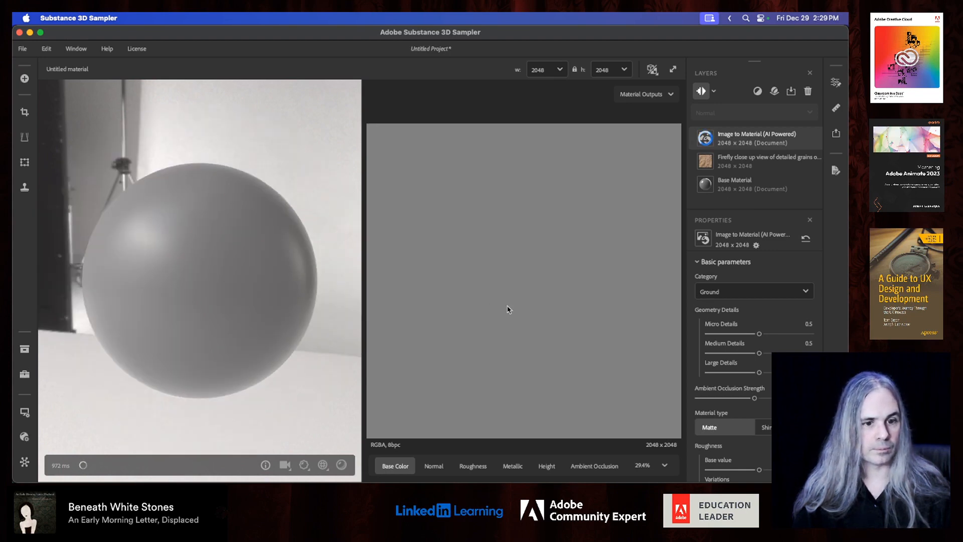
mouse_move(286, 312)
mouse_down()
mouse_move(187, 312)
mouse_move(291, 309)
mouse_up()
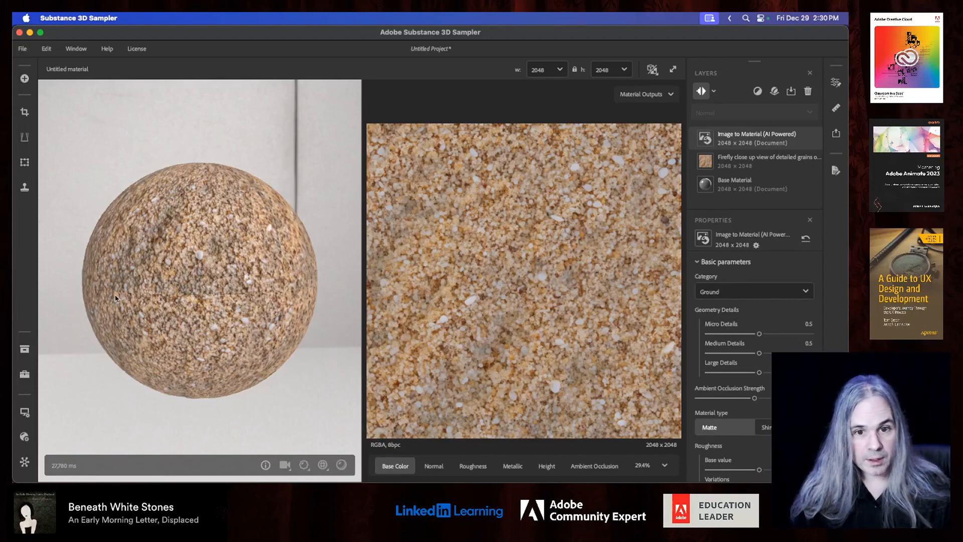
drag(231, 301, 222, 298)
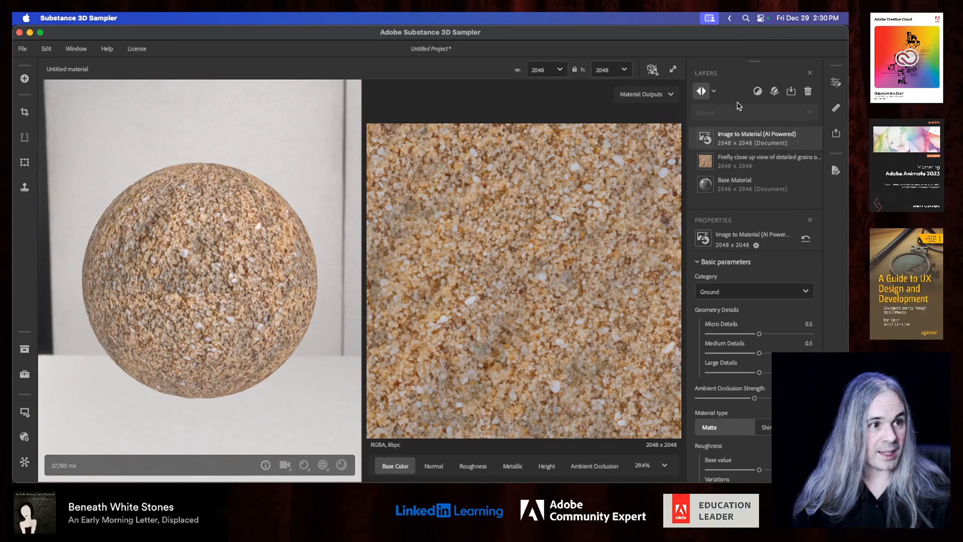
click(756, 92)
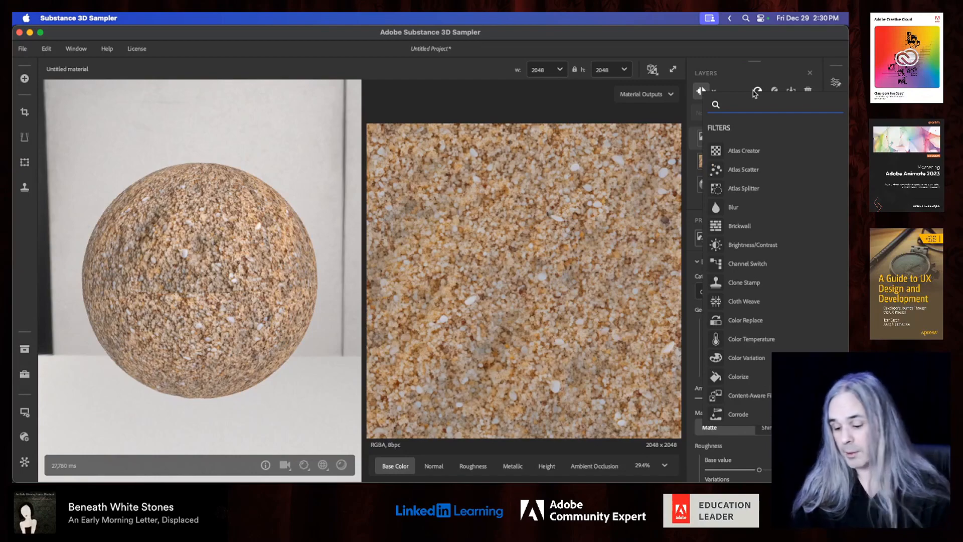
text(make)
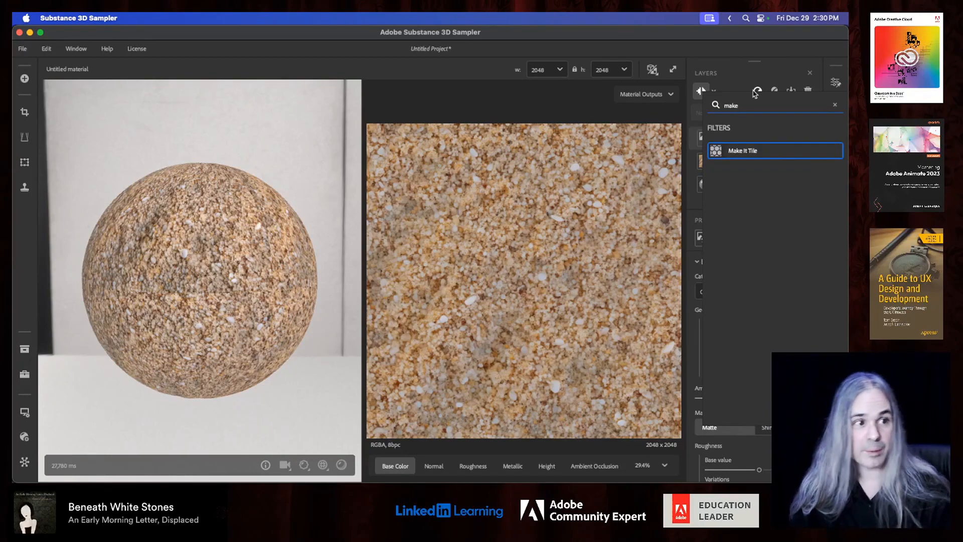
click(781, 151)
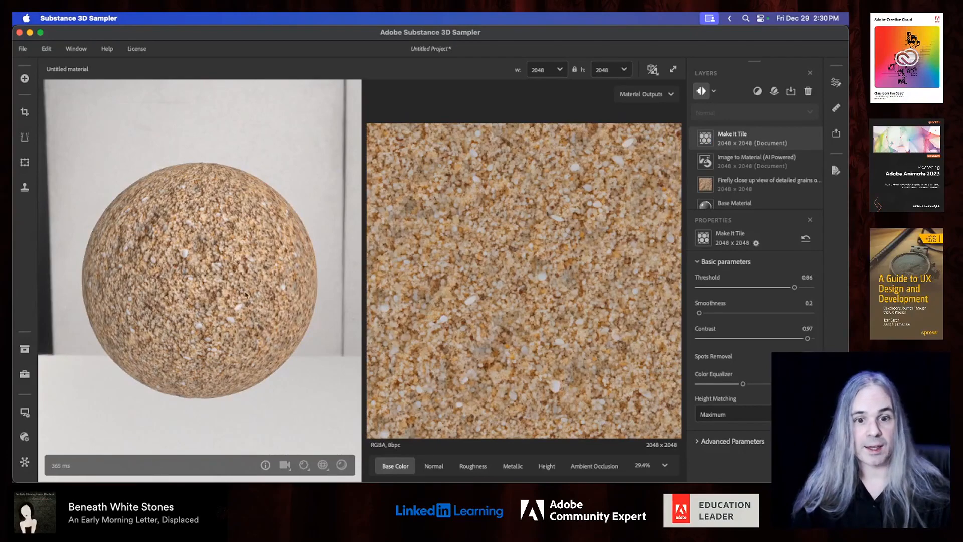
- Add a Brightness/Contrast filter on the Base Color channel, with brightness -0.04 and contrast 0.34
drag(243, 303, 237, 289)
scroll(237, 289, down, 5)
scroll(236, 289, up, 10)
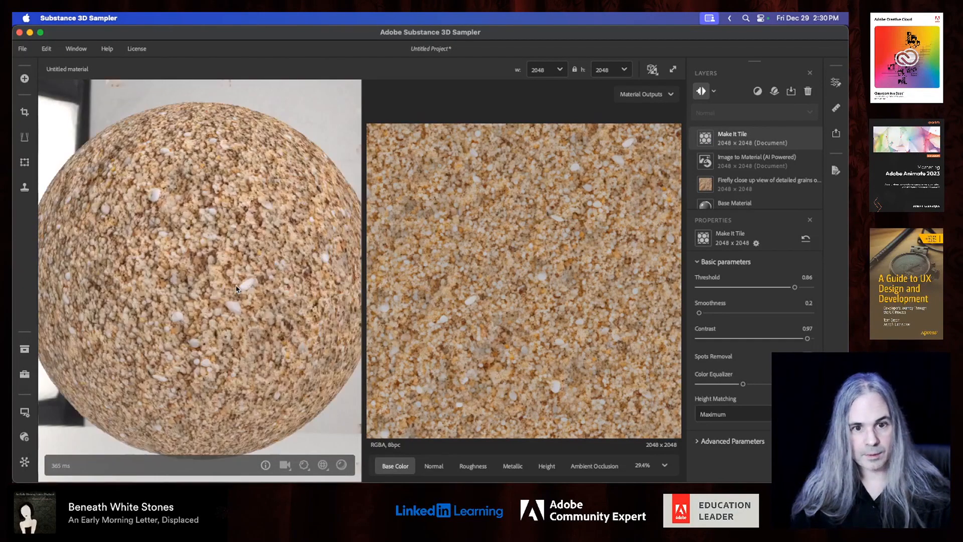
scroll(236, 289, down, 4)
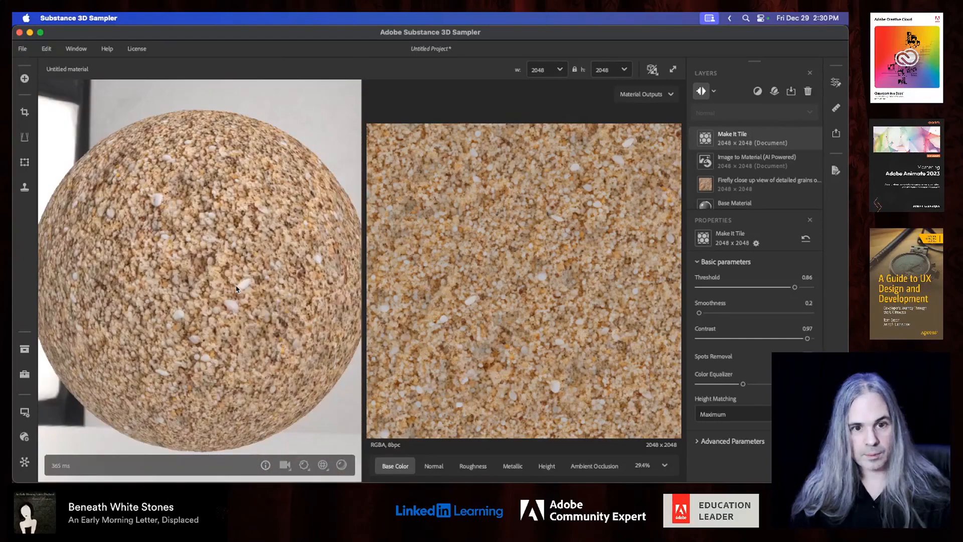
mouse_move(237, 288)
mouse_down()
mouse_move(342, 275)
mouse_move(235, 291)
mouse_up()
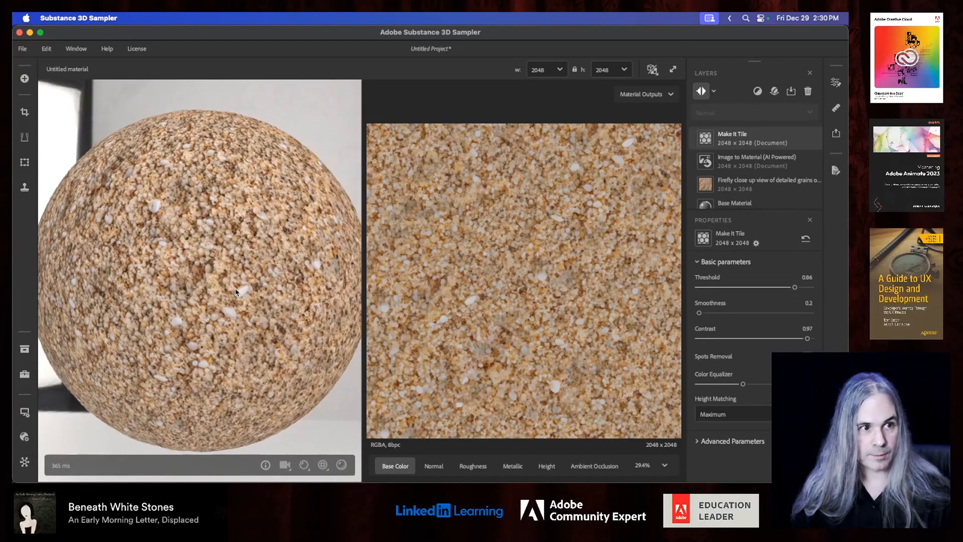
click(756, 92)
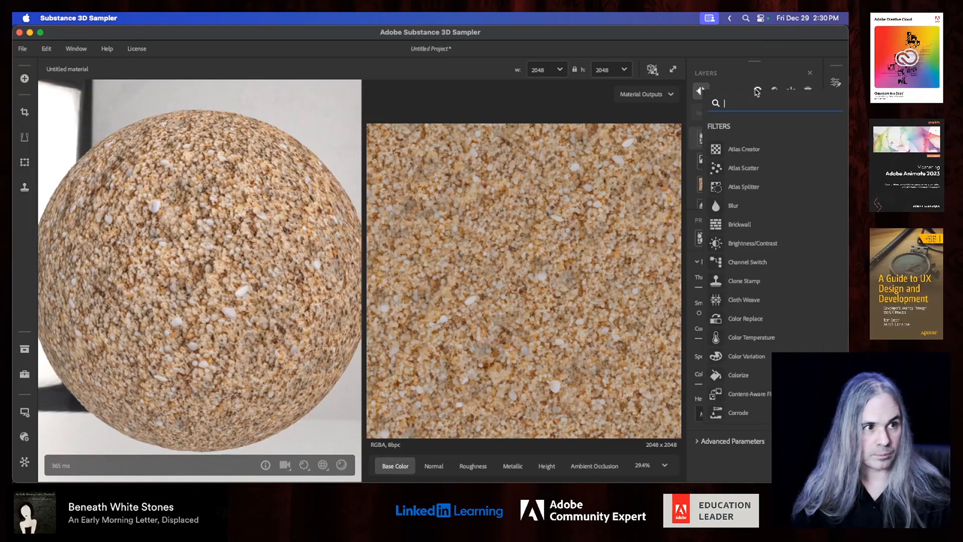
scroll(775, 309, down, 2)
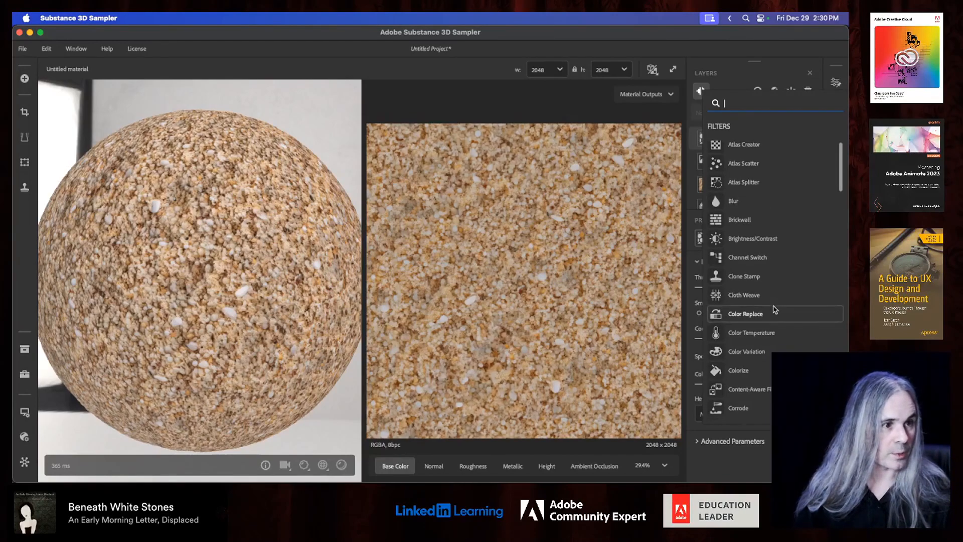
scroll(775, 308, up, 2)
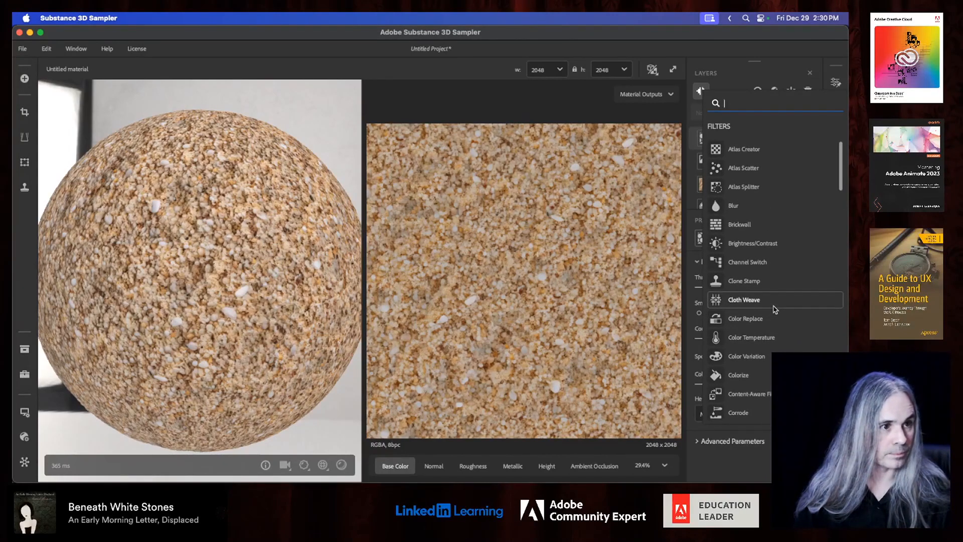
scroll(770, 269, down, 3)
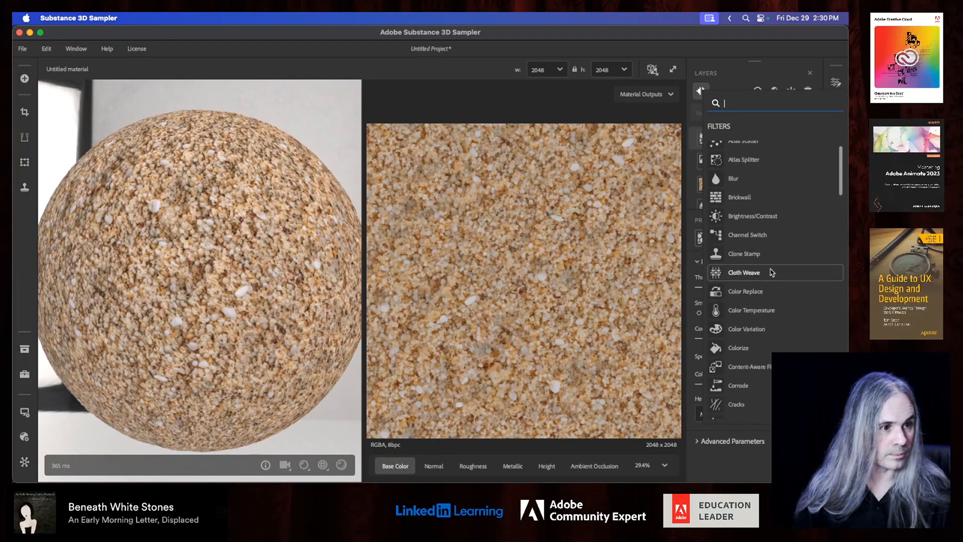
scroll(771, 271, down, 1)
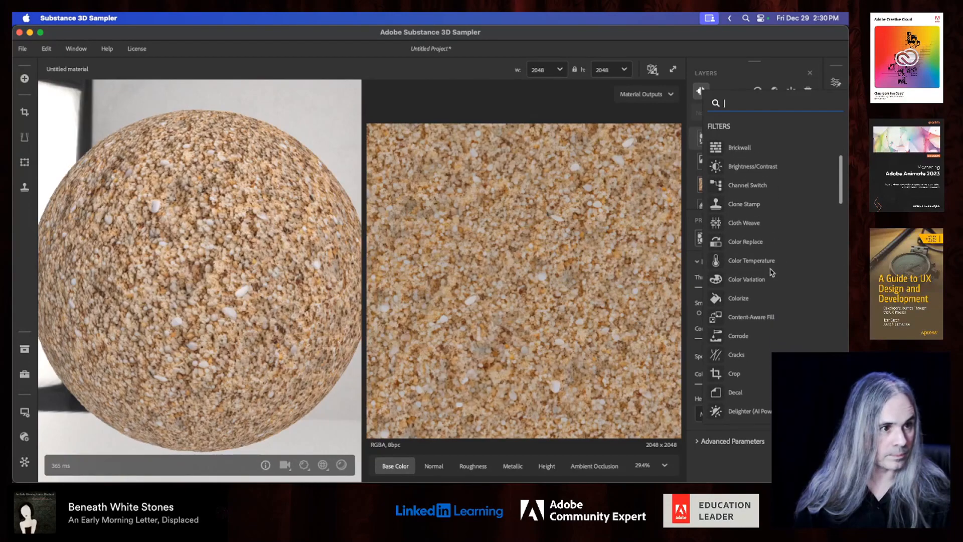
click(779, 172)
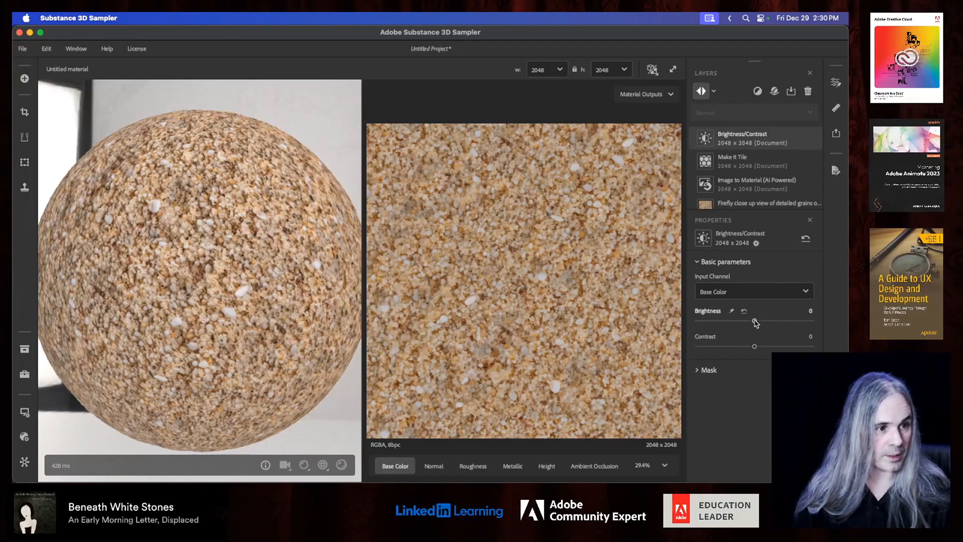
drag(756, 322, 773, 347)
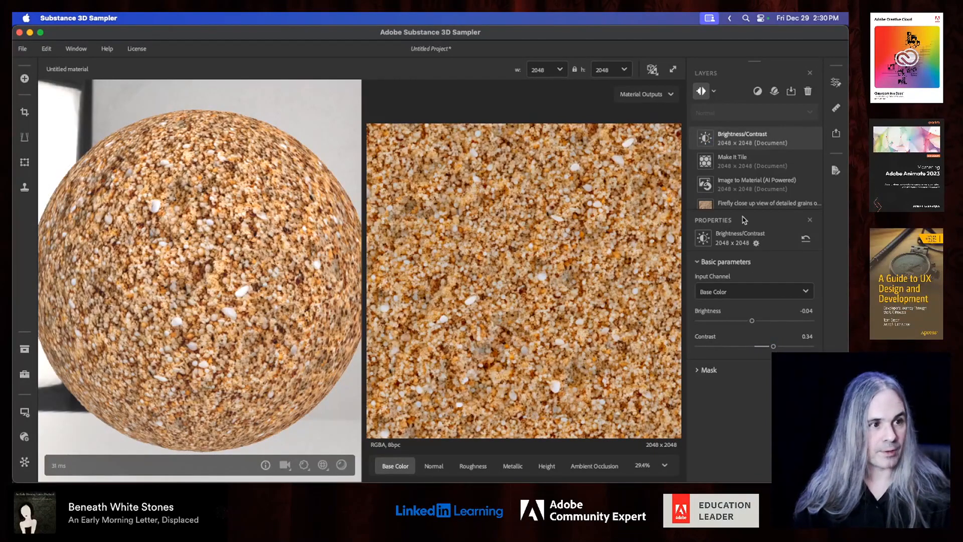
- Browse the available filters and add a Snow filter on top of the Brightness/Contrast layer
click(757, 91)
scroll(771, 279, down, 3)
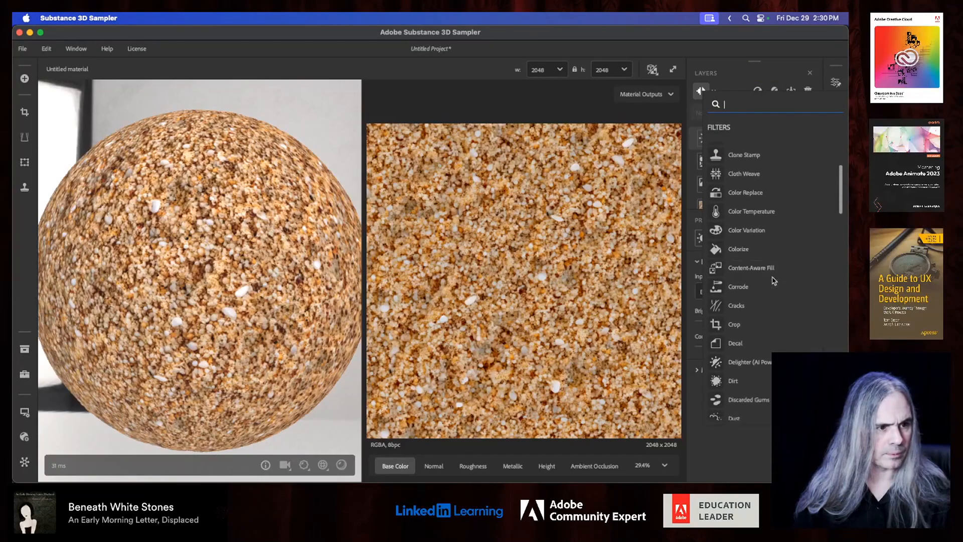
scroll(772, 280, down, 2)
scroll(773, 280, down, 4)
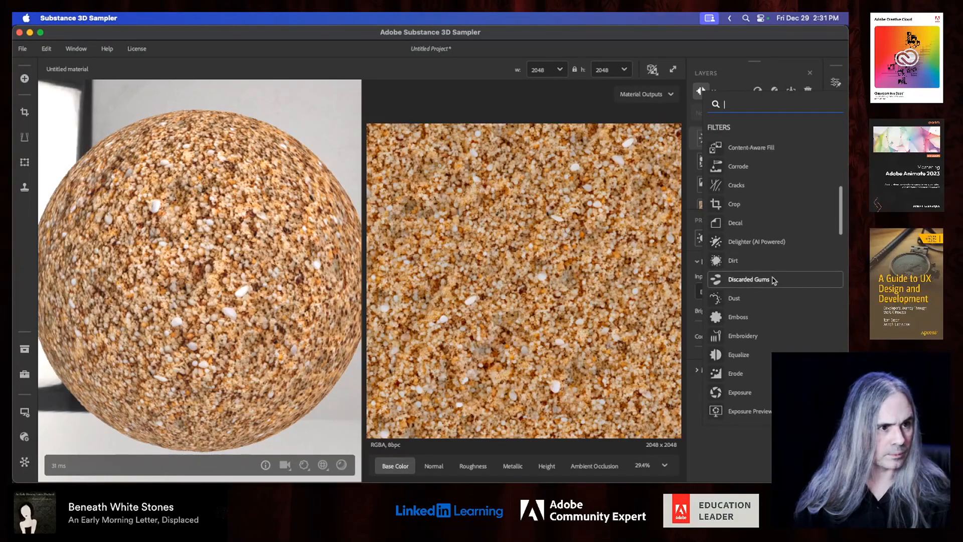
scroll(774, 280, down, 3)
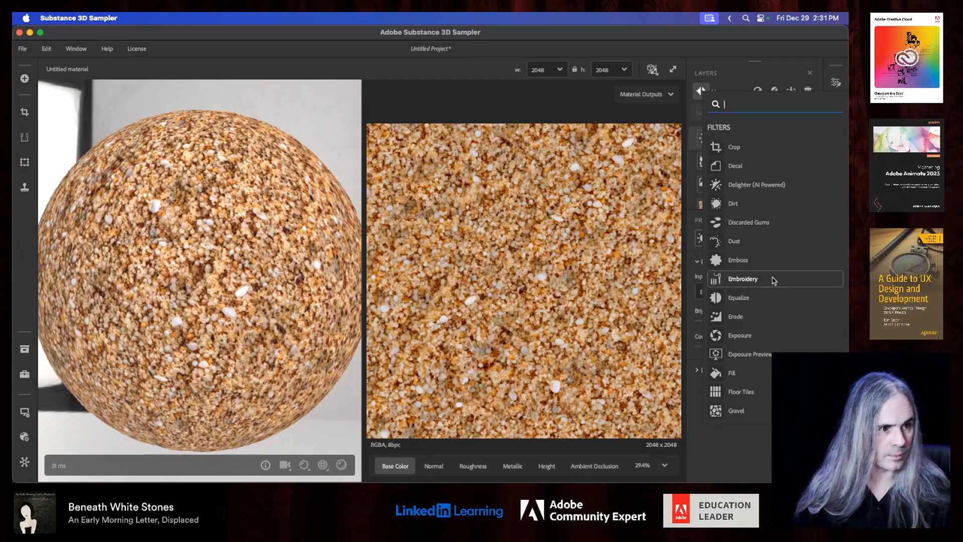
scroll(774, 281, down, 3)
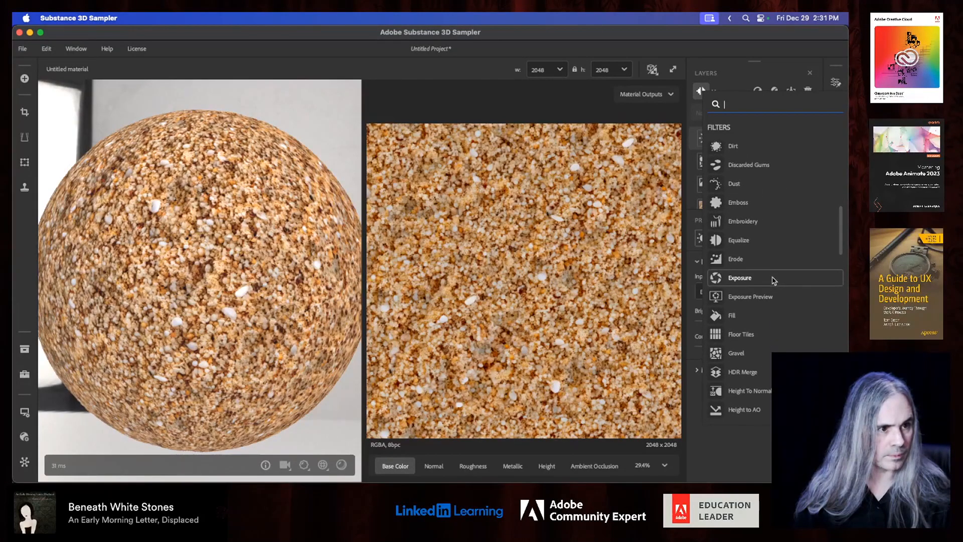
scroll(774, 280, down, 8)
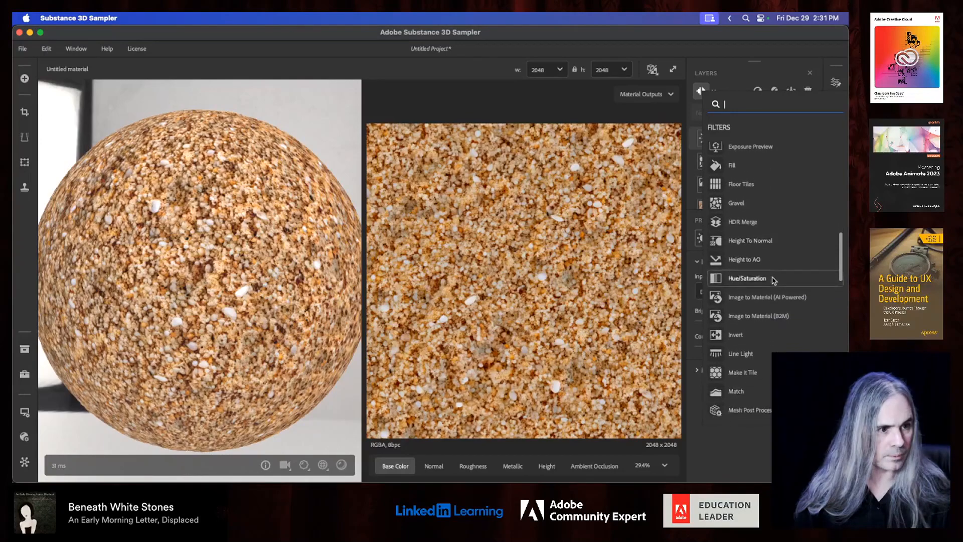
scroll(774, 281, down, 8)
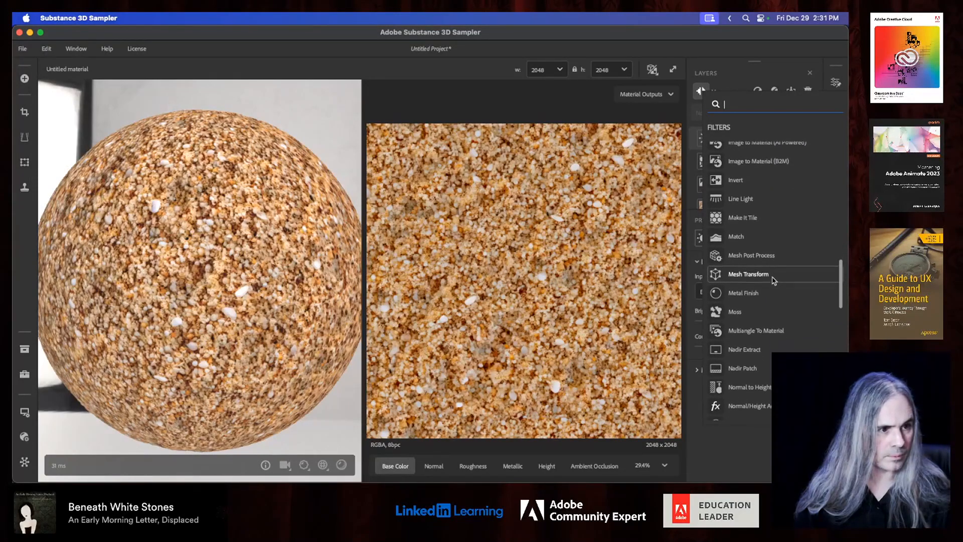
scroll(774, 281, down, 6)
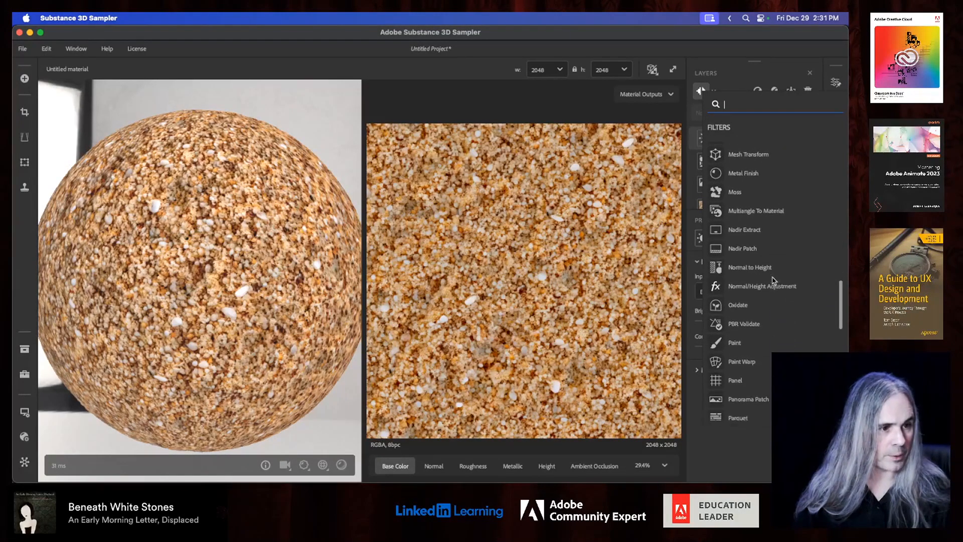
scroll(774, 280, down, 4)
scroll(774, 280, down, 5)
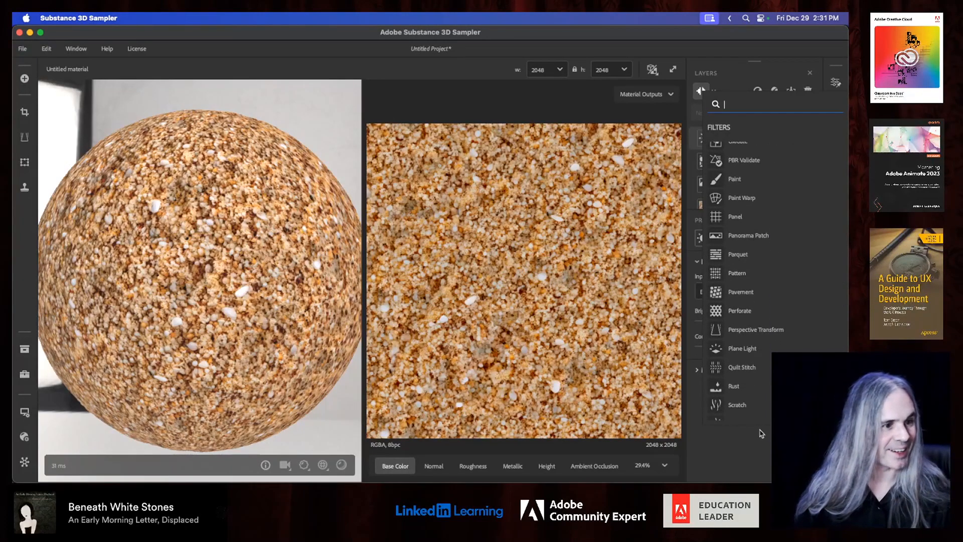
scroll(760, 392, down, 7)
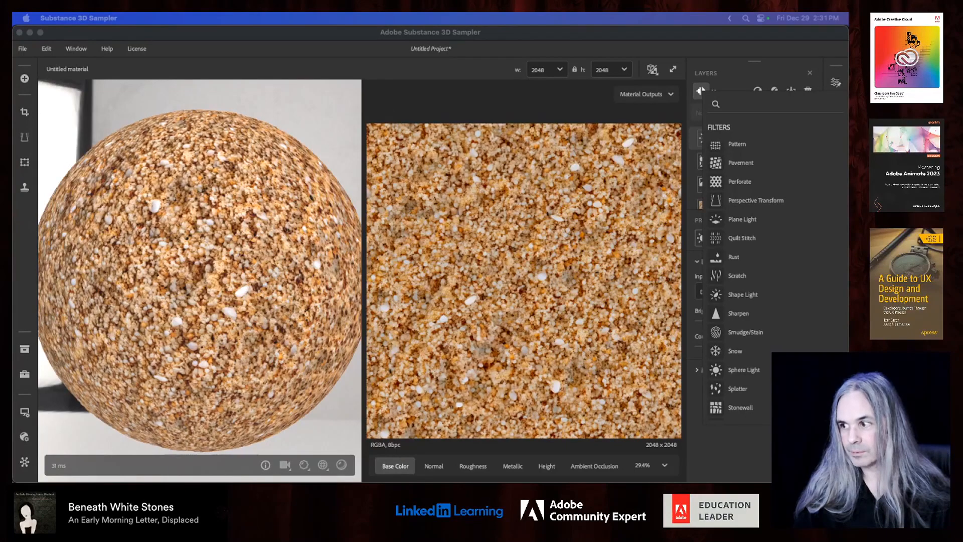
scroll(777, 347, down, 4)
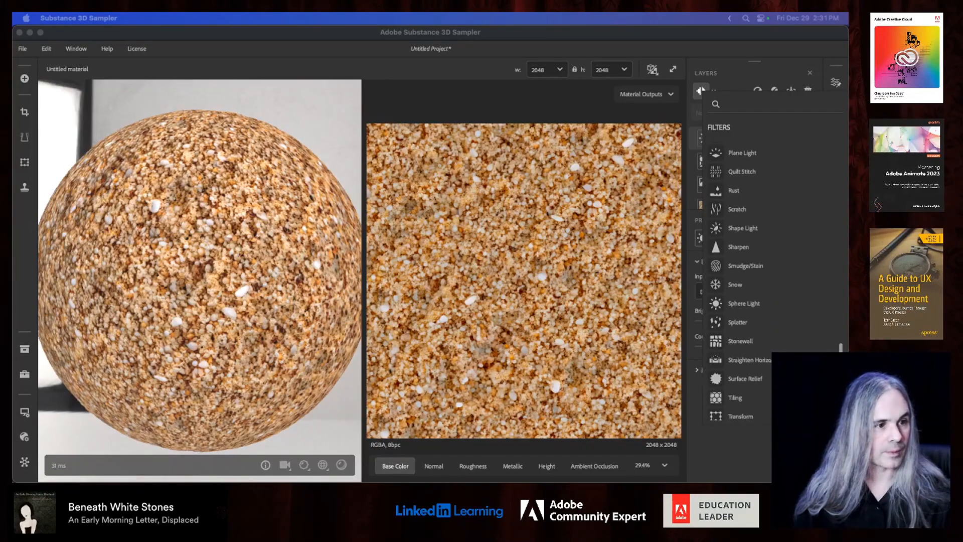
click(722, 285)
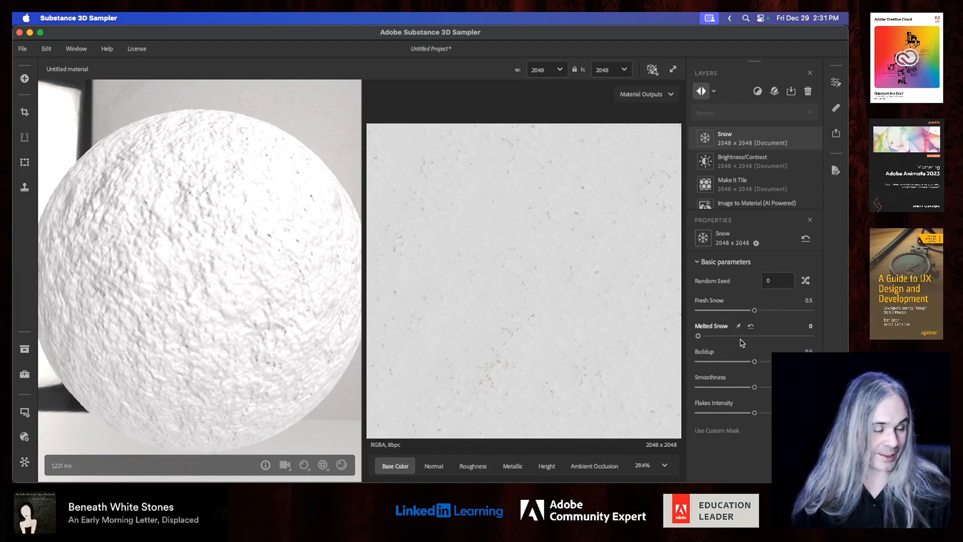
- Set the Snow filter's Melted Snow to 0.14 and Fresh Snow to 0.26
drag(701, 336, 714, 337)
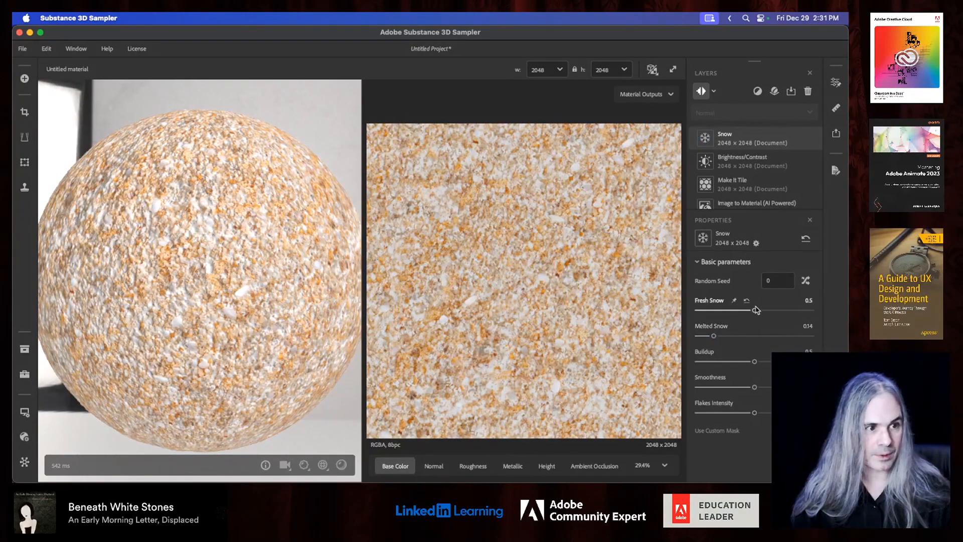
drag(755, 311, 747, 311)
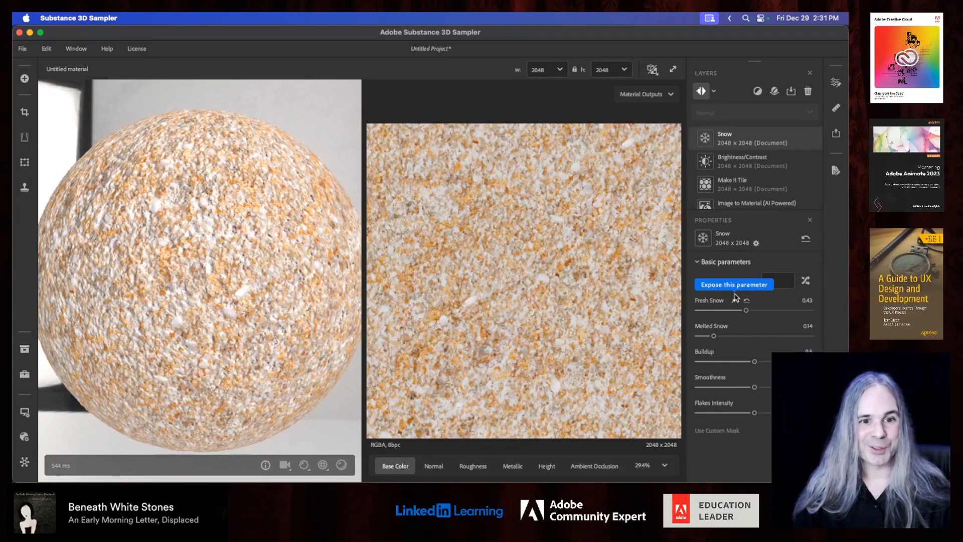
drag(251, 294, 207, 307)
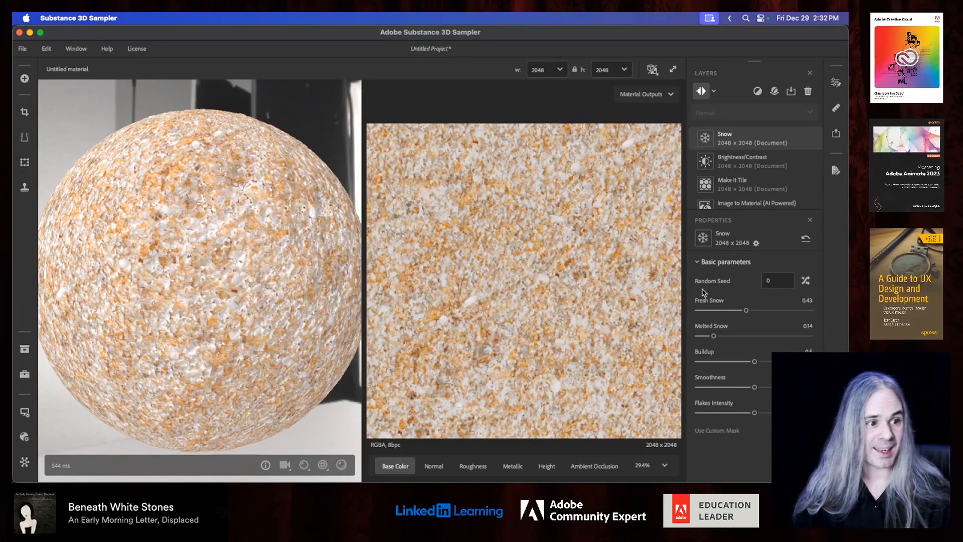
drag(746, 310, 720, 311)
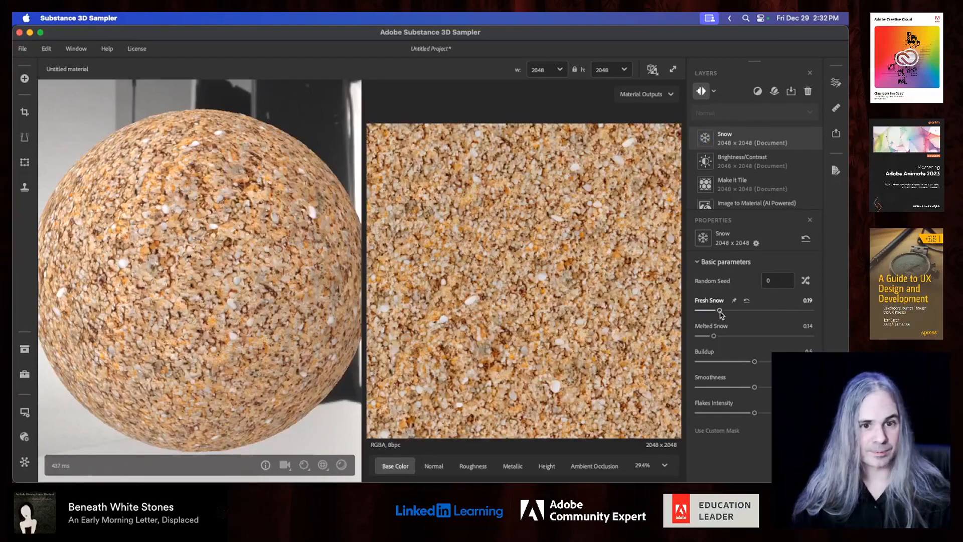
click(729, 310)
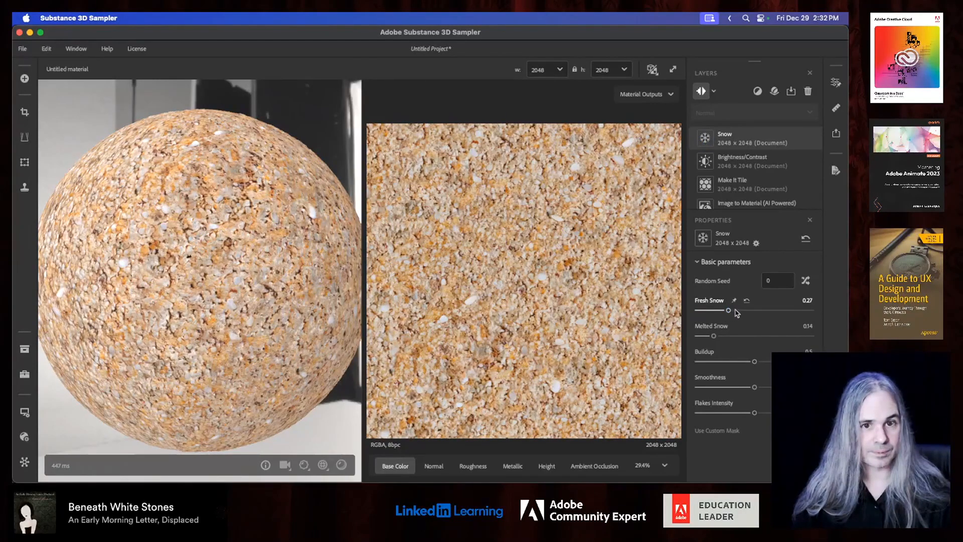
mouse_move(733, 310)
mouse_down()
mouse_move(807, 311)
mouse_move(728, 312)
mouse_up()
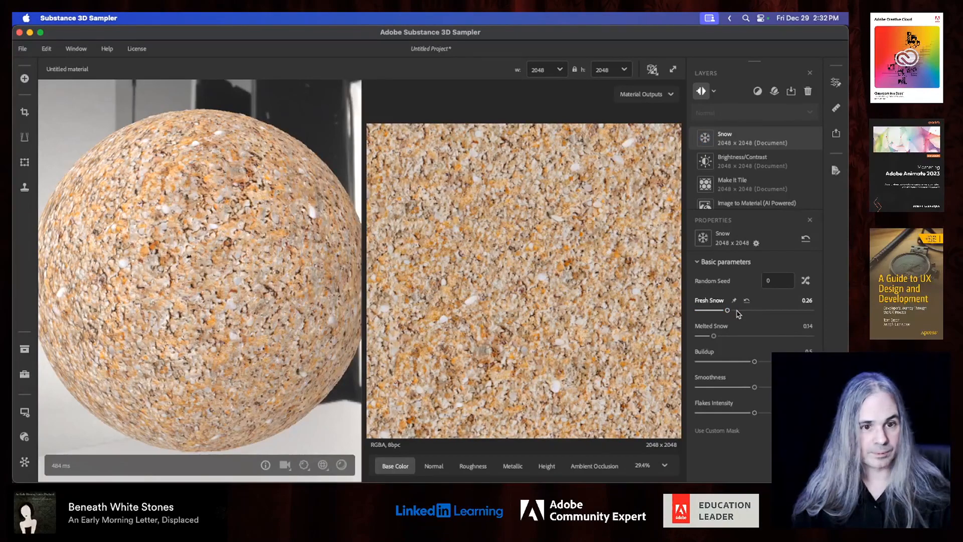
- Set the Snow filter's Melted Snow to 0.02 and Fresh Snow to 0.28
click(736, 310)
drag(713, 335, 701, 336)
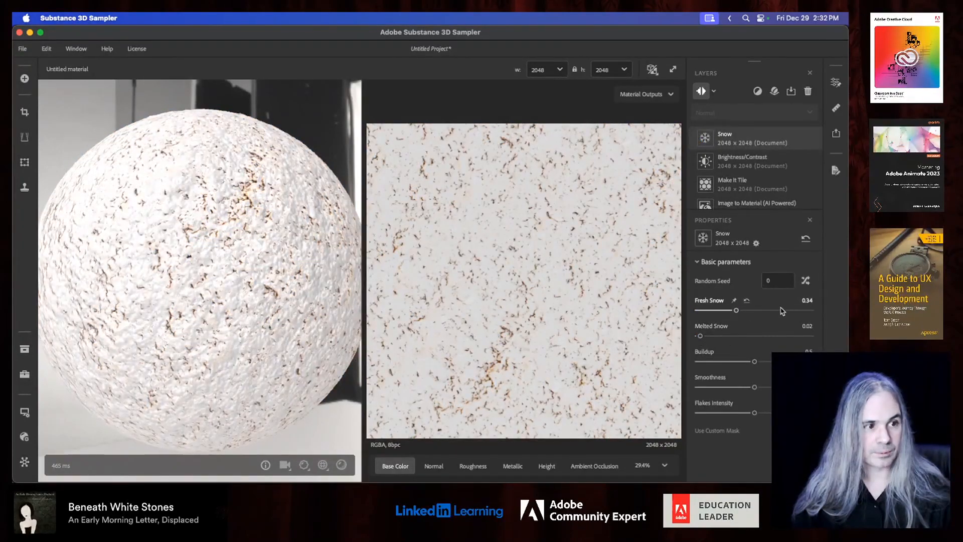
drag(783, 311, 730, 311)
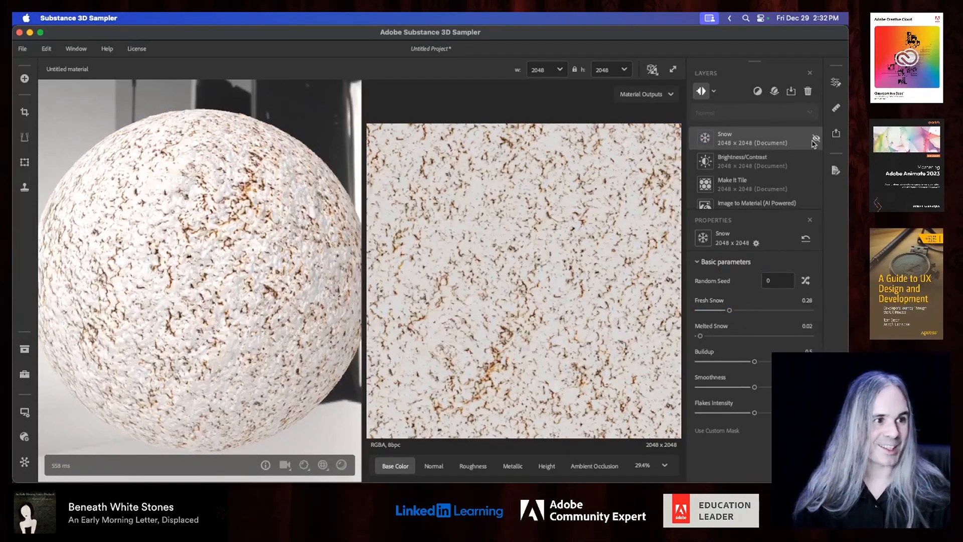
- Hide the Snow layer and switch the preview mesh to a plane, framing its sand surface up close at an angle
click(815, 140)
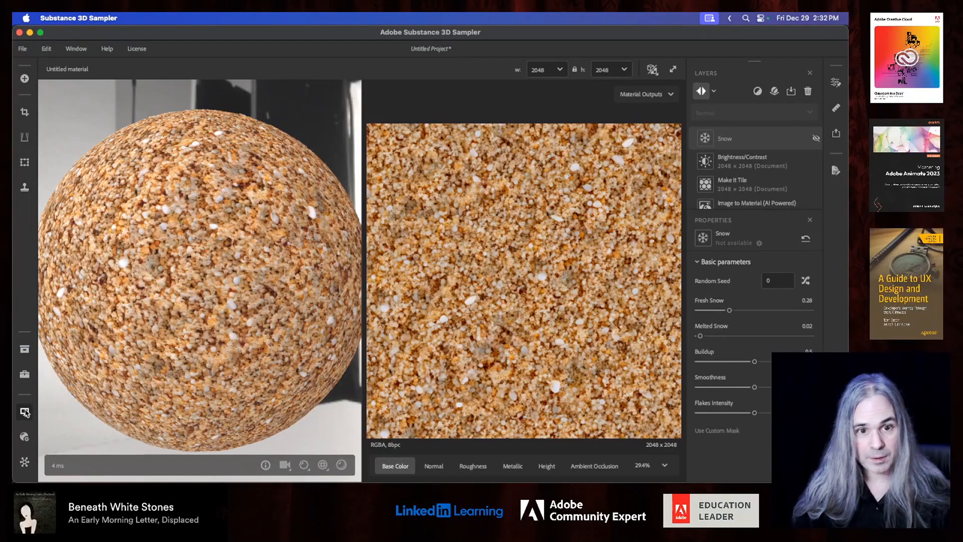
click(24, 412)
scroll(100, 428, down, 2)
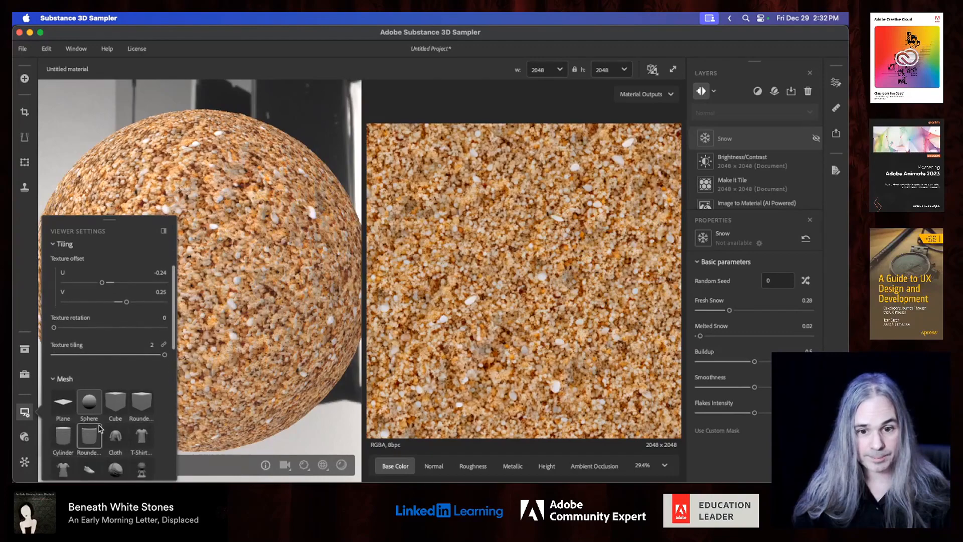
click(61, 402)
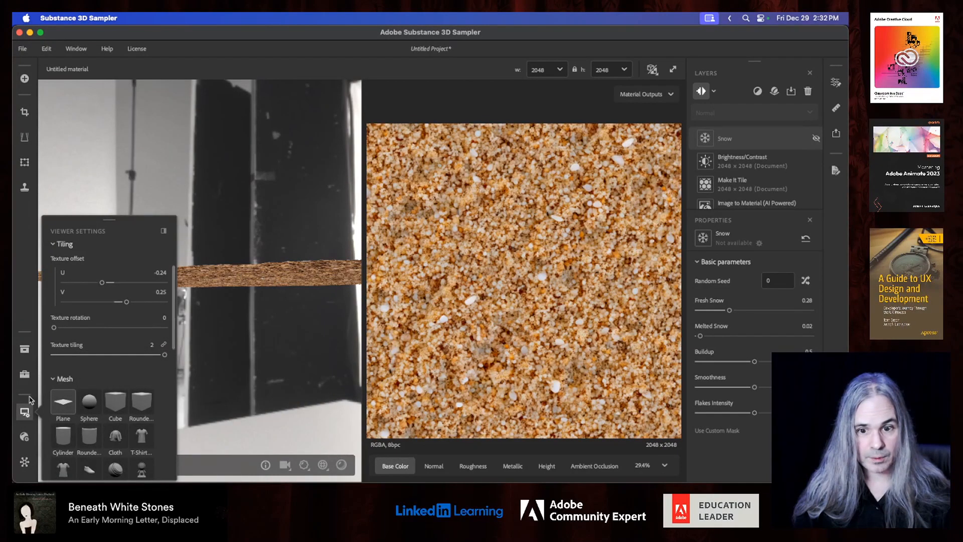
click(25, 412)
drag(266, 272, 261, 340)
scroll(260, 341, down, 10)
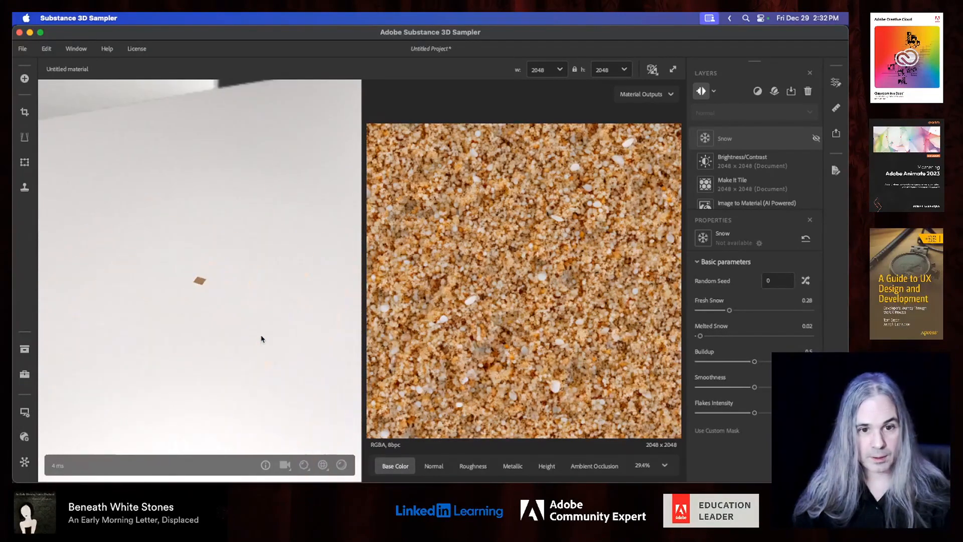
scroll(261, 339, up, 15)
scroll(261, 339, down, 4)
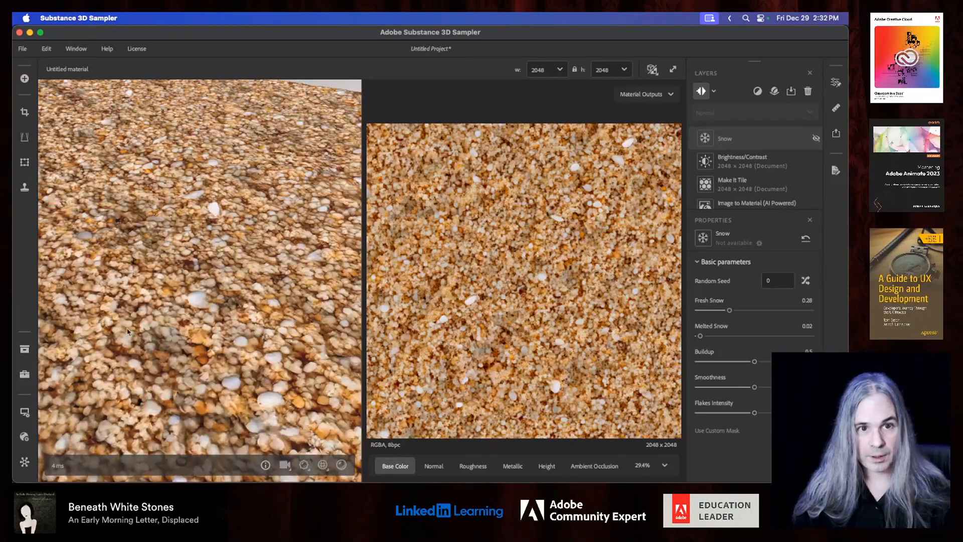
scroll(120, 326, down, 4)
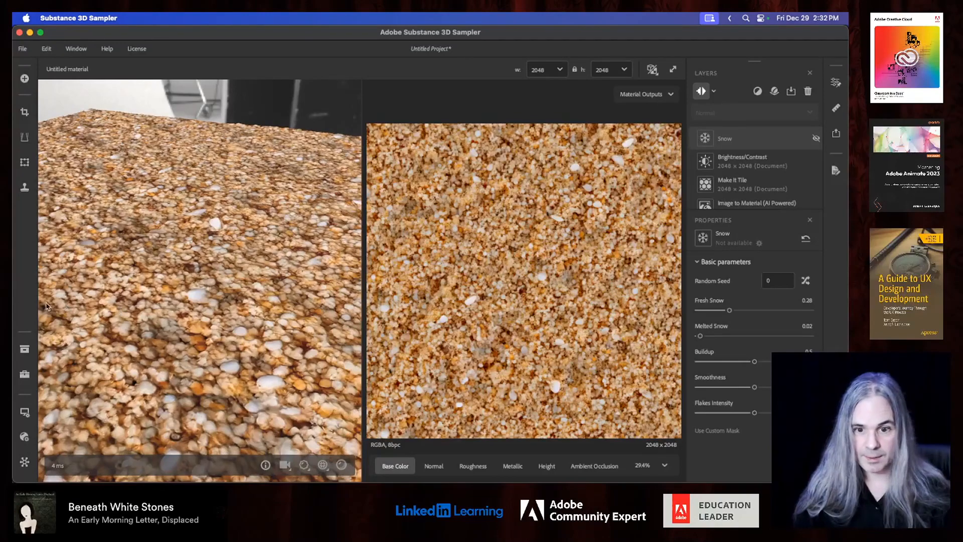
- Try shadows in the shader settings on the sand plane and switch them back off
click(24, 437)
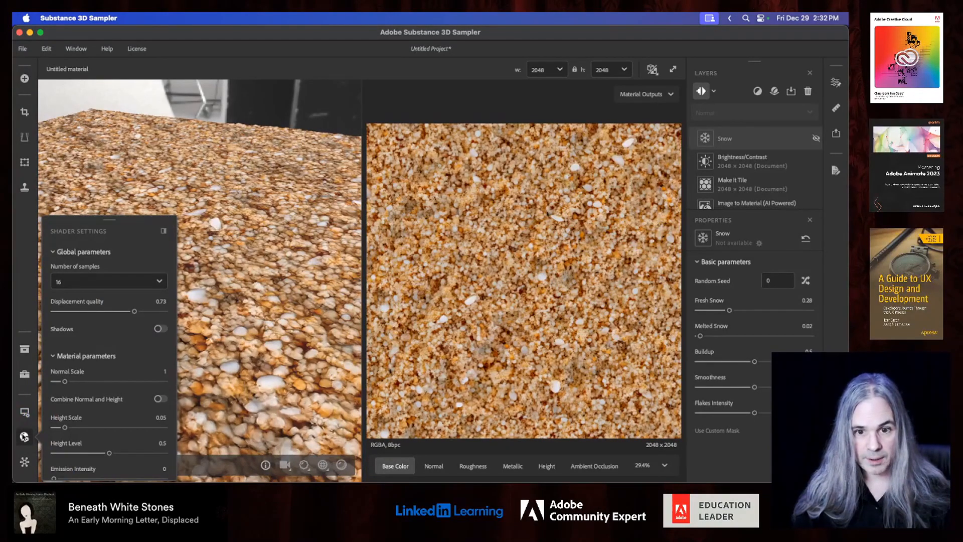
click(160, 328)
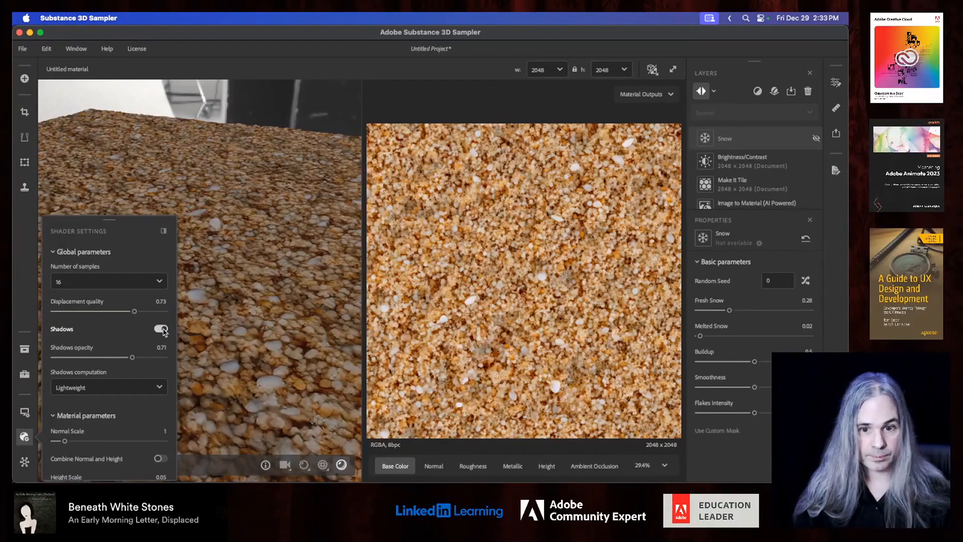
click(160, 329)
- Raise the shader's Height Scale to 0.49 and show only the 3D view
scroll(106, 394, down, 2)
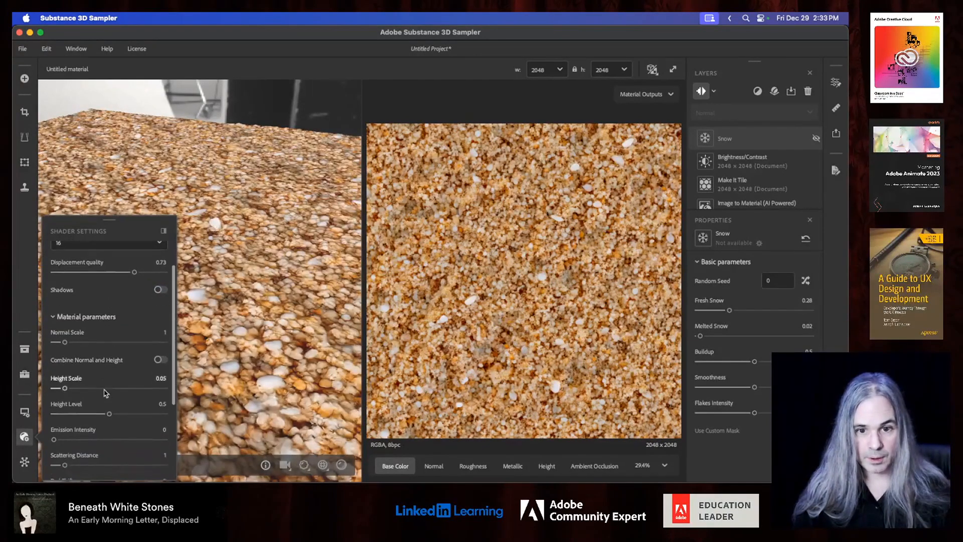
scroll(105, 393, up, 1)
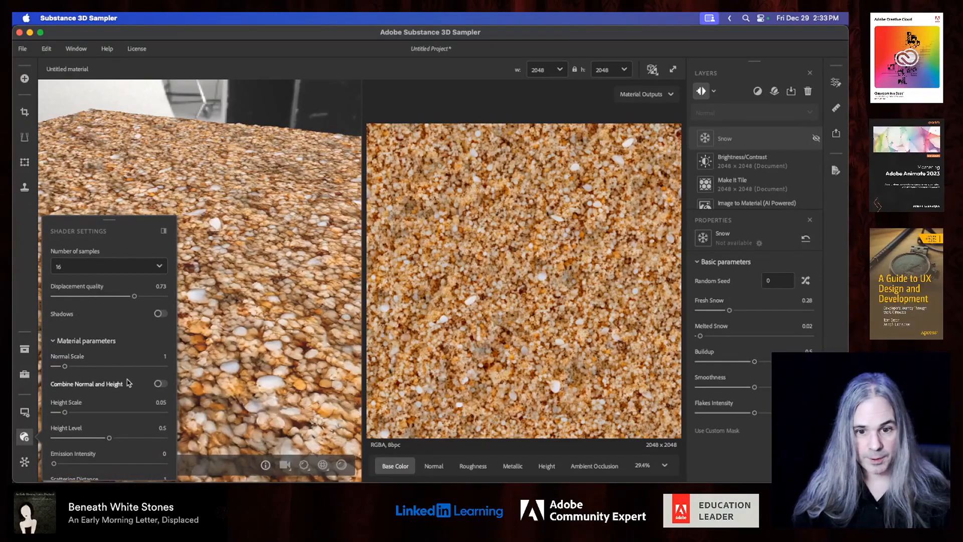
scroll(128, 383, down, 1)
drag(65, 402, 162, 403)
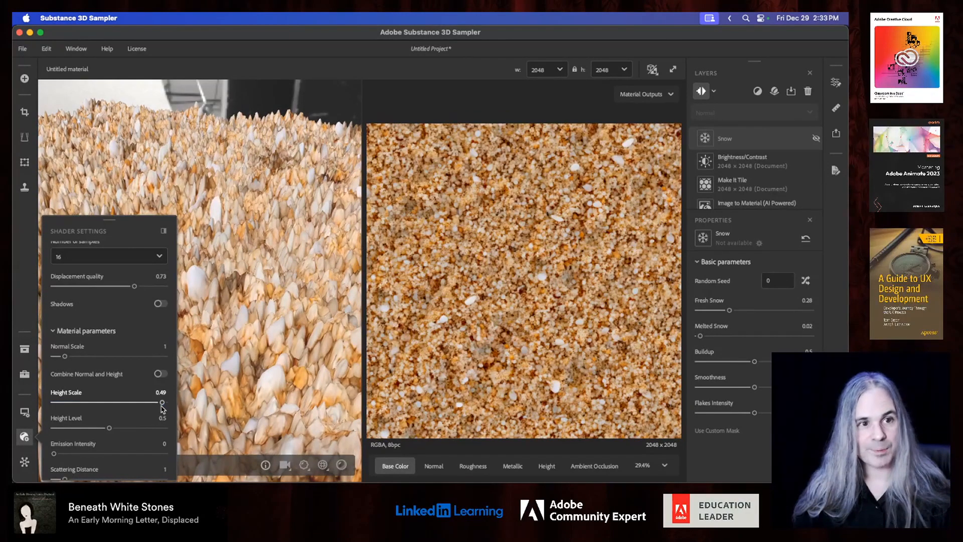
click(653, 70)
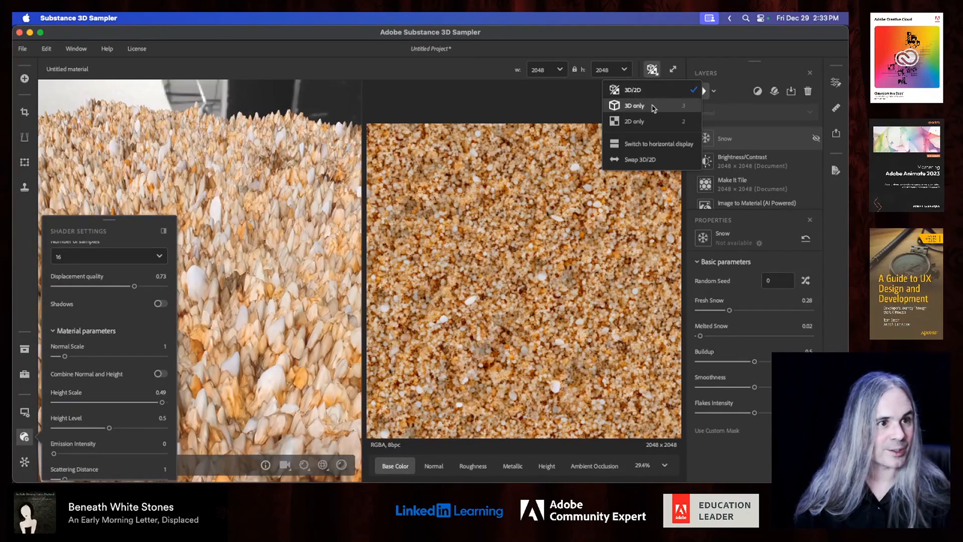
click(635, 106)
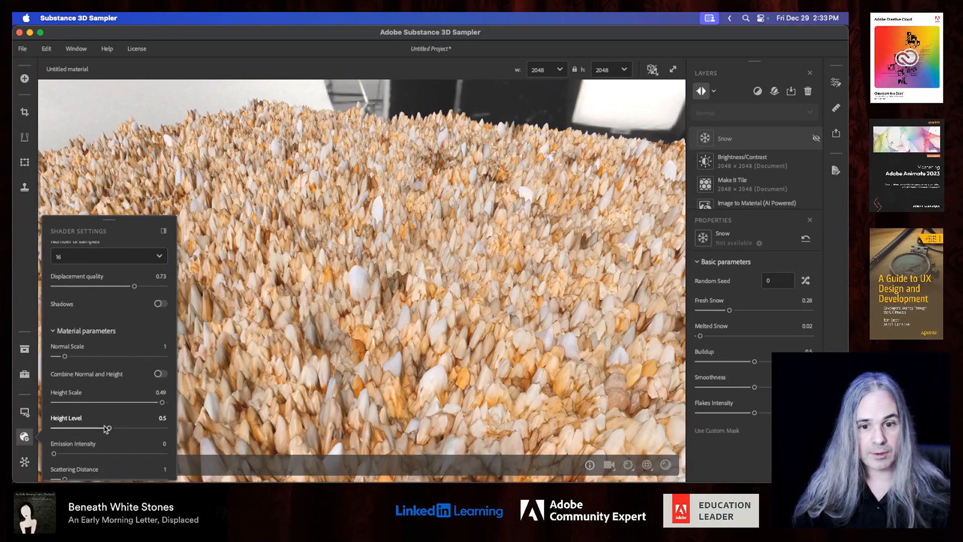
- Lower the shader's Height Scale to 0.08 and inspect the sand relief on the plane
drag(162, 403, 69, 405)
drag(70, 404, 74, 404)
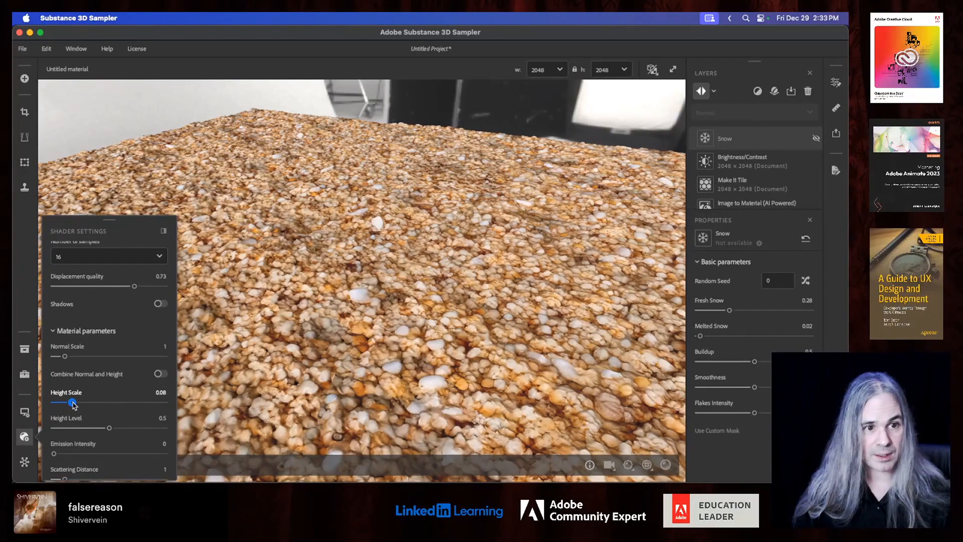
drag(422, 362, 443, 355)
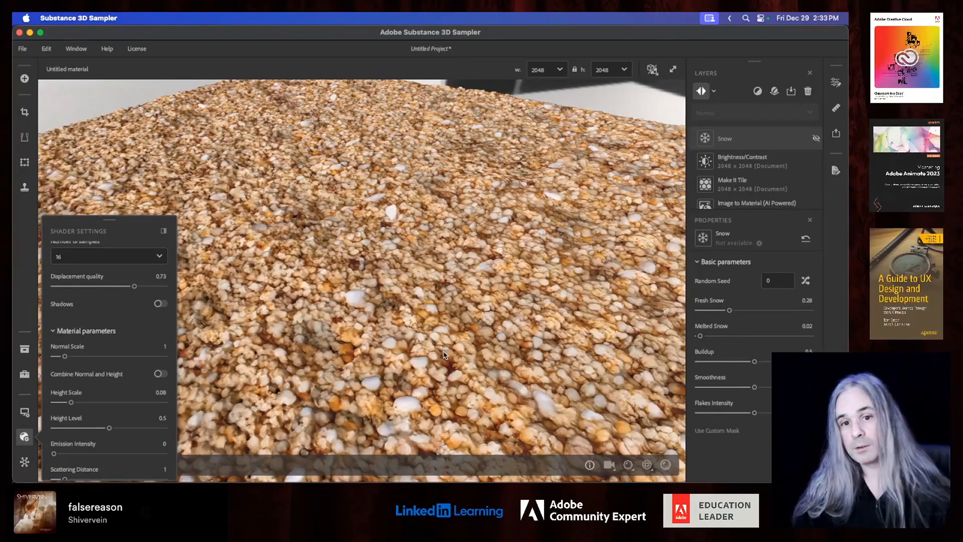